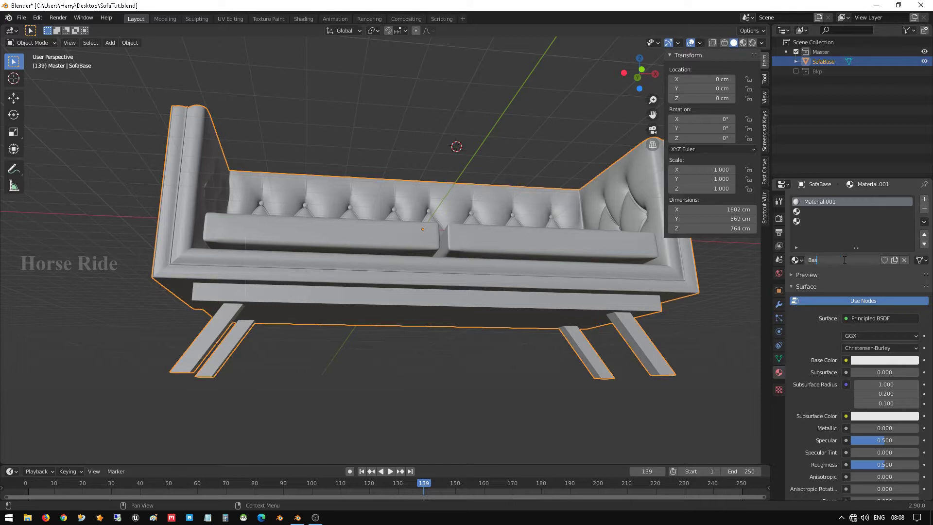
- Name the first slot's material Base, and create a material named LEG in the second slot
type("e")
key("Return")
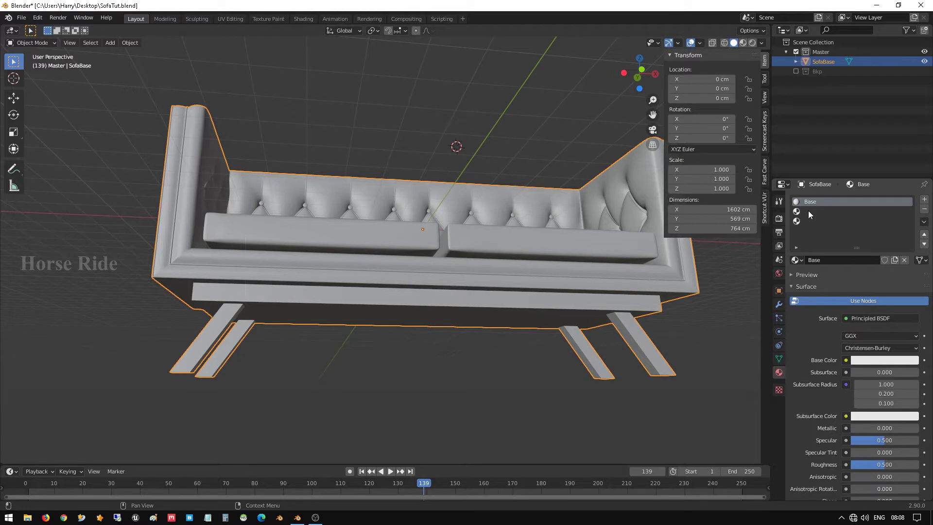
left_click(809, 211)
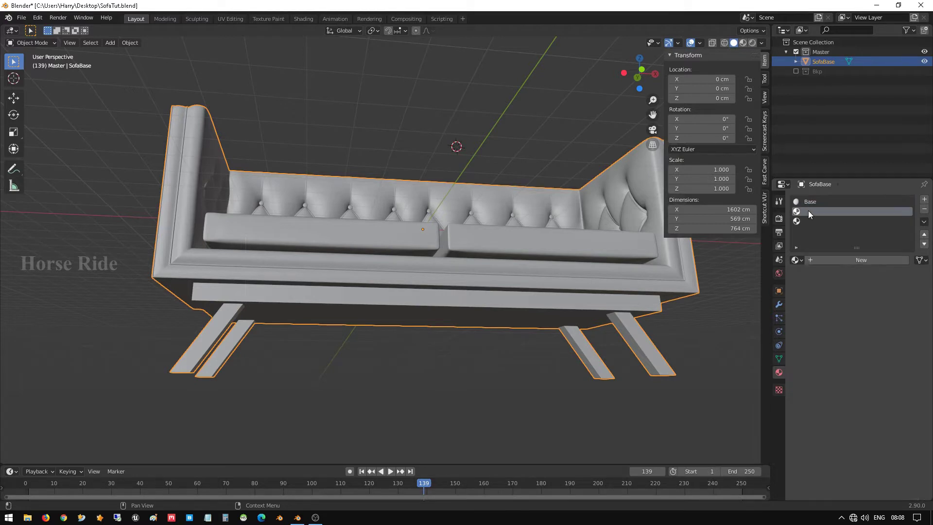
left_click(850, 261)
double_click(849, 260)
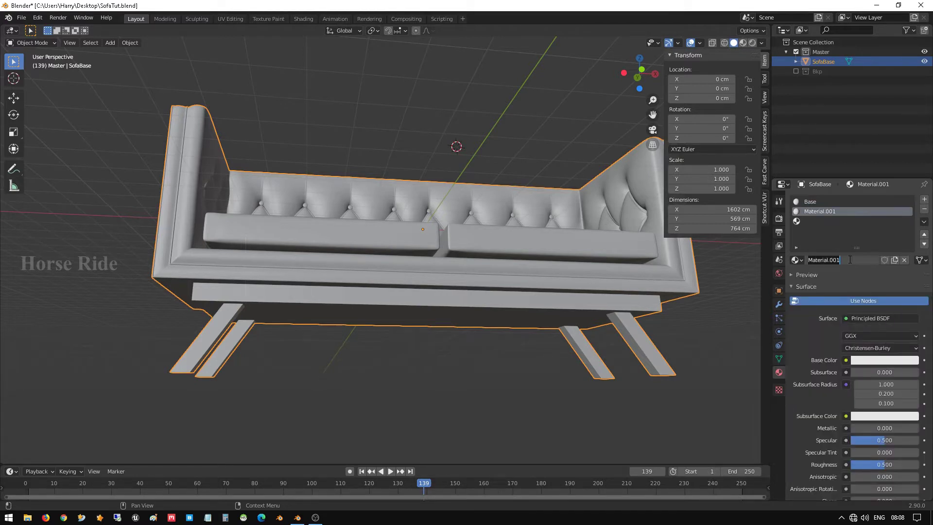
type("LEG")
key("Return")
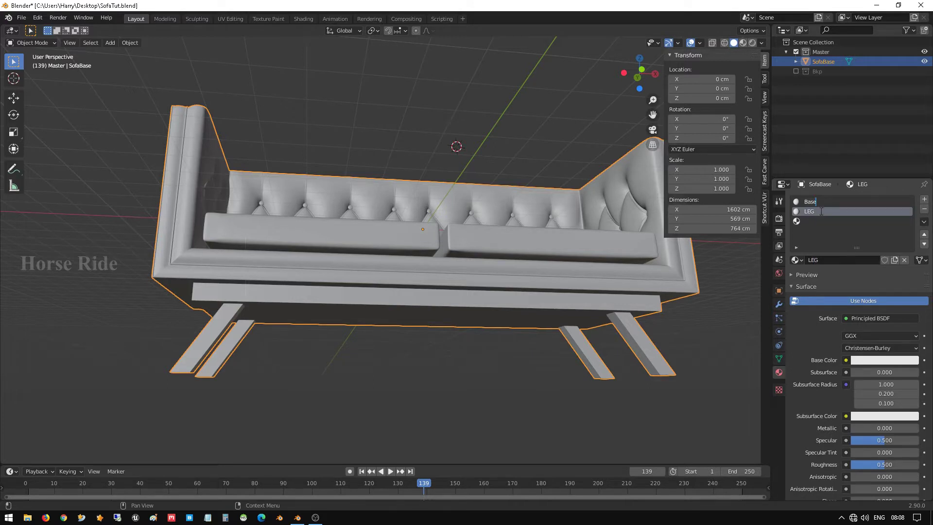
- Remove the empty third material slot from the sofa
left_click(820, 221)
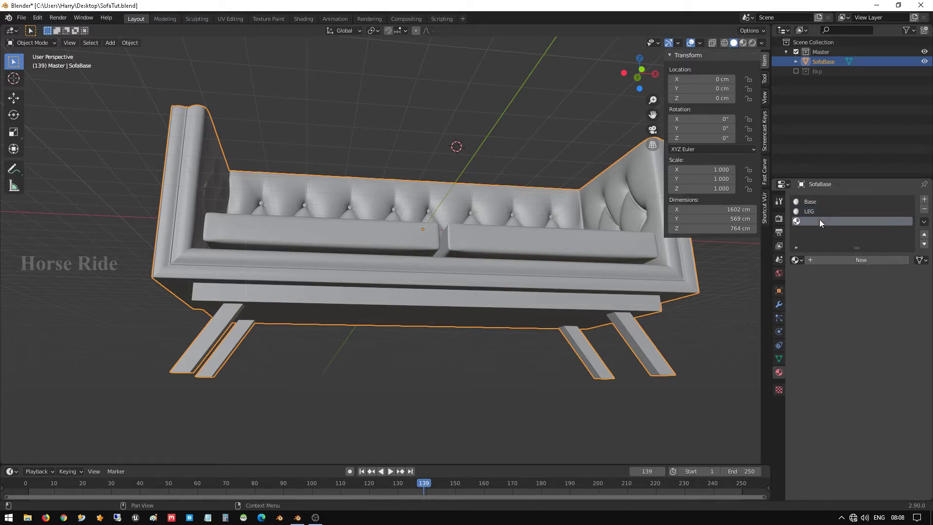
left_click(925, 210)
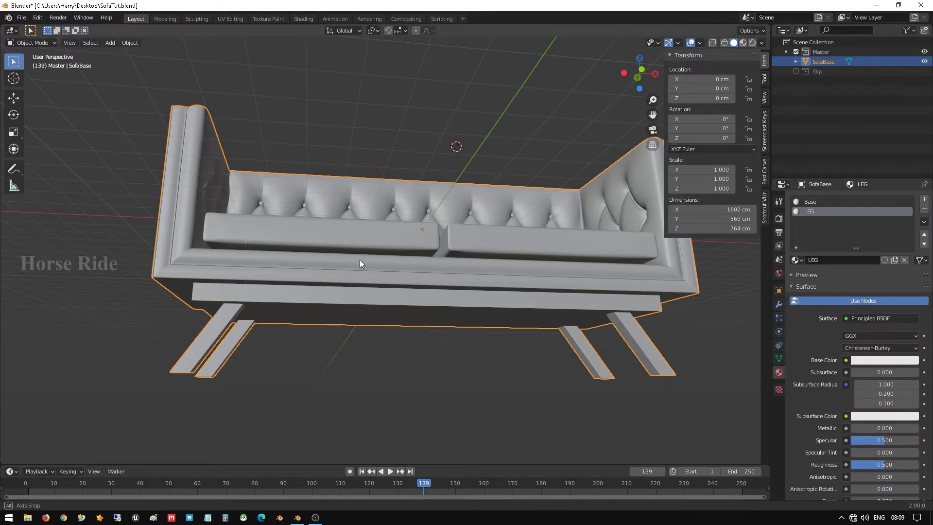
- In face selection mode on the sofa mesh, select the under-frame, one front leg and one rear leg with all their linked faces
mouse_move(360, 262)
middle_mouse_down()
mouse_move(372, 284)
mouse_move(373, 269)
middle_mouse_up()
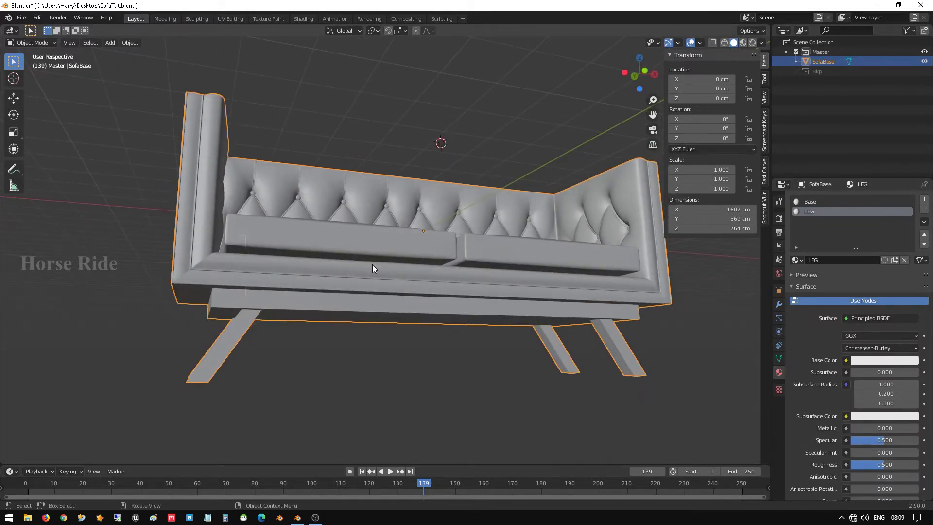
key("Tab")
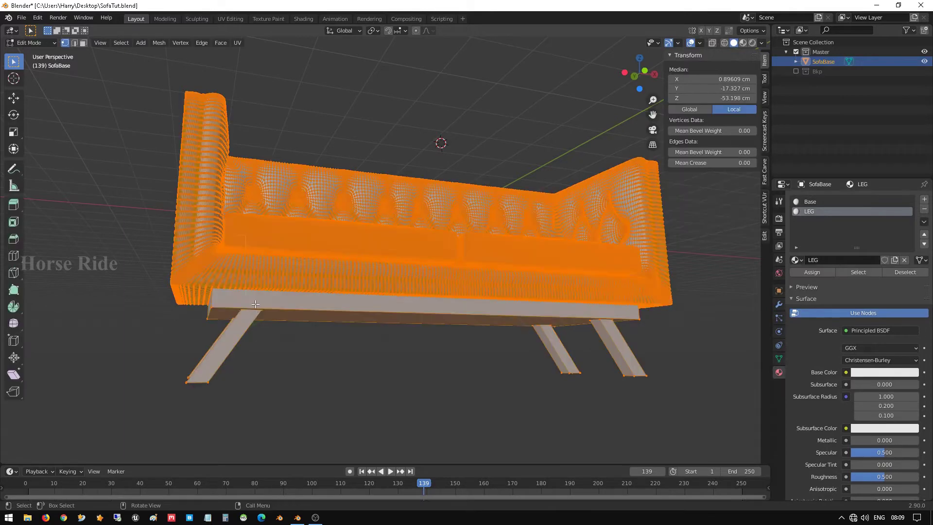
left_click(255, 303)
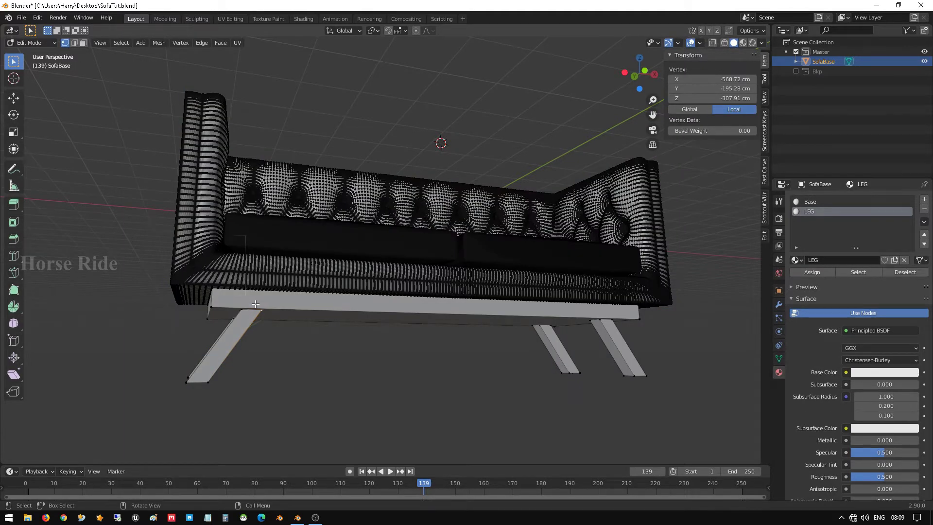
key("2")
left_click(255, 315)
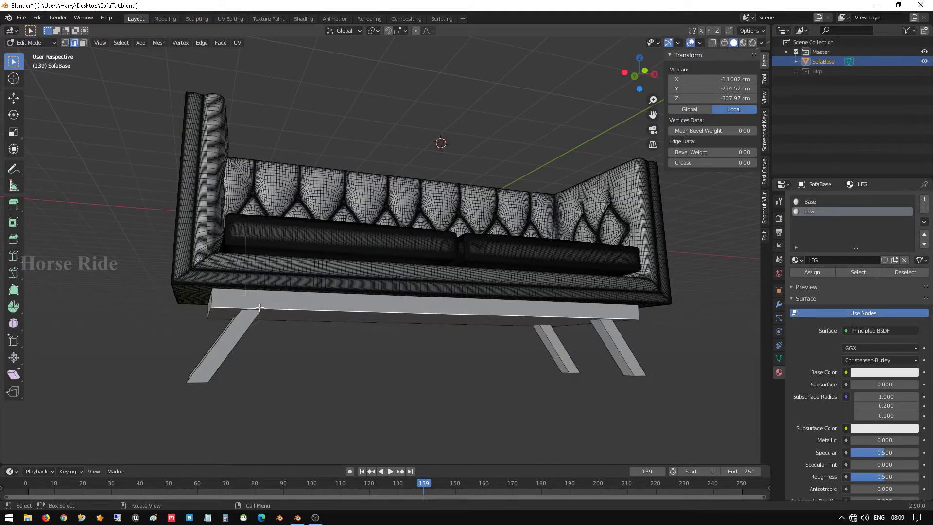
key("3")
left_click(260, 307)
left_click(245, 317, "shift")
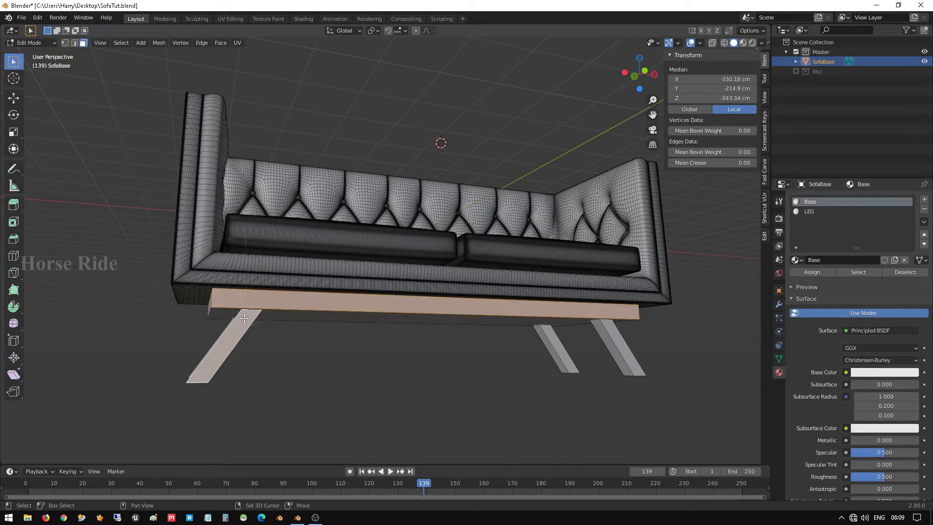
left_click(559, 350, "shift")
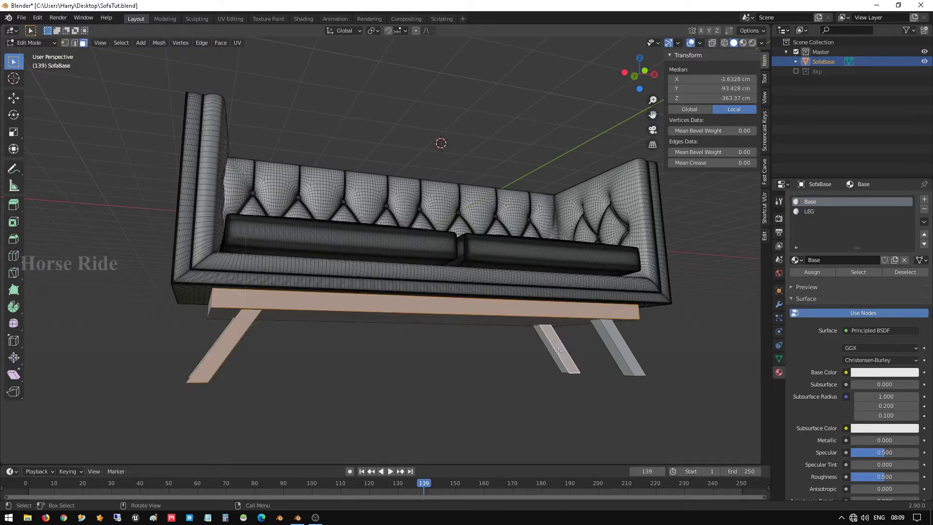
key("ctrl+l")
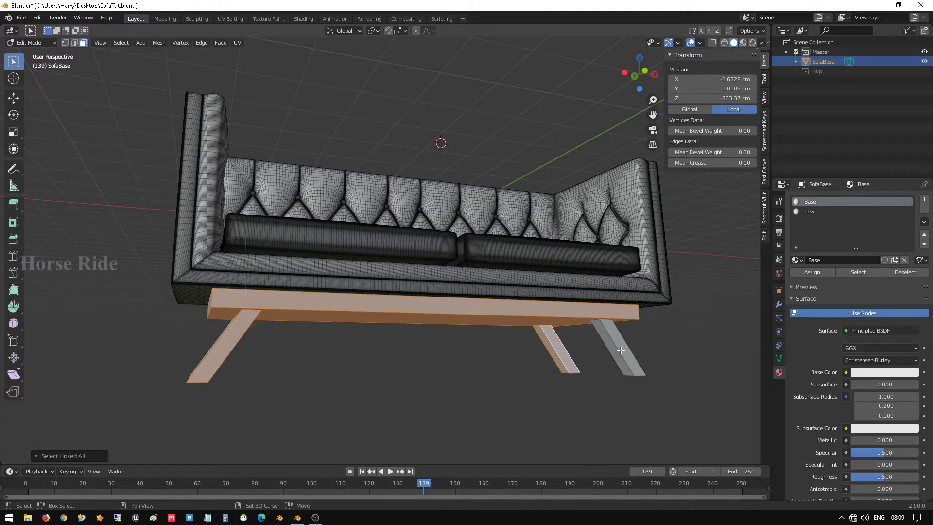
- Add the remaining two legs with their linked faces to the selection and assign the LEG material to the frame and legs
left_click(621, 349, "shift")
key("ctrl+l")
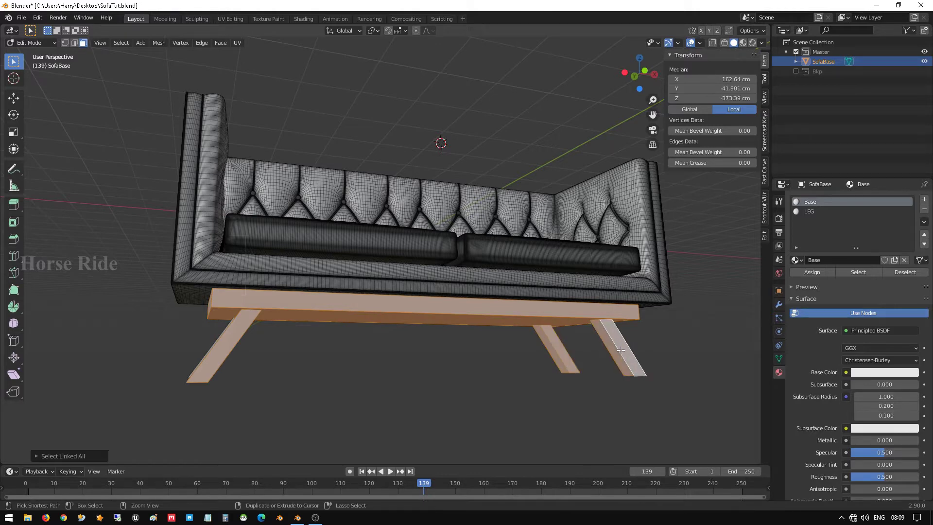
middle_click_drag(378, 358, 291, 369)
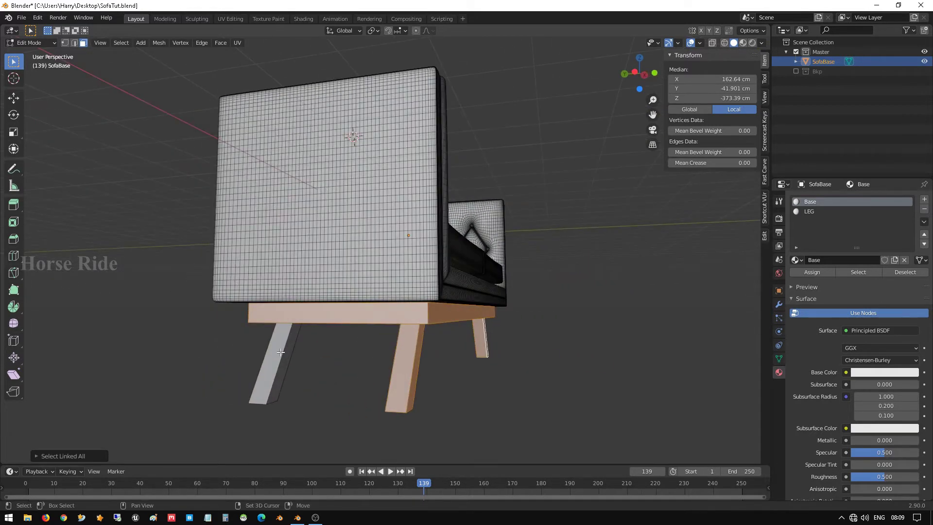
left_click(281, 352, "shift")
key("ctrl+l")
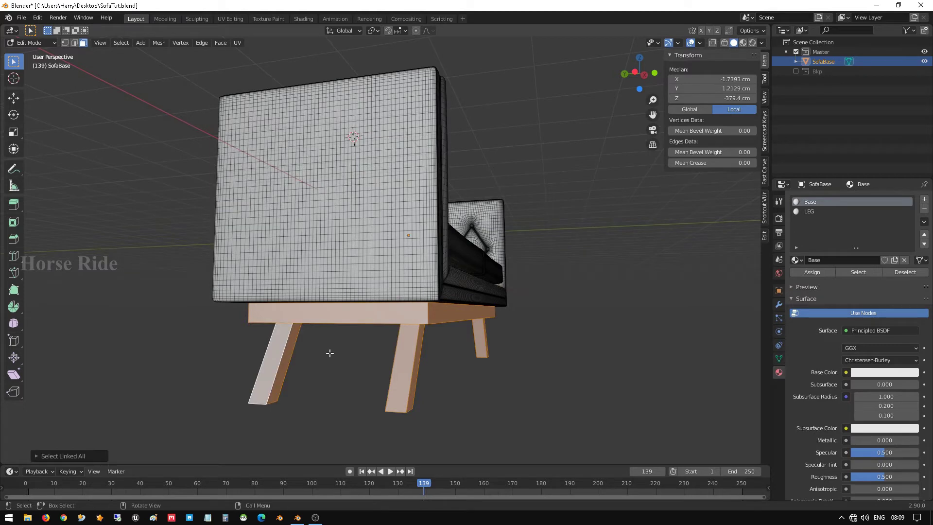
middle_click_drag(330, 353, 360, 323)
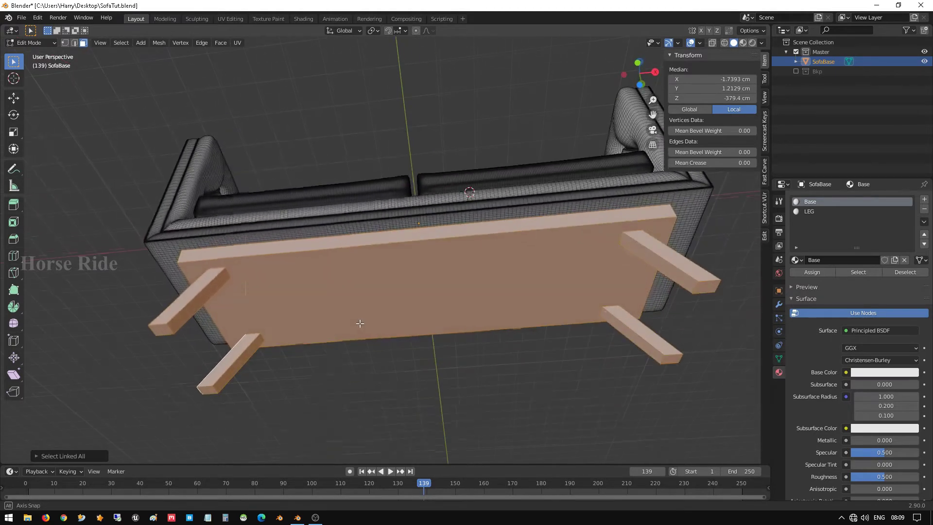
left_click(810, 212)
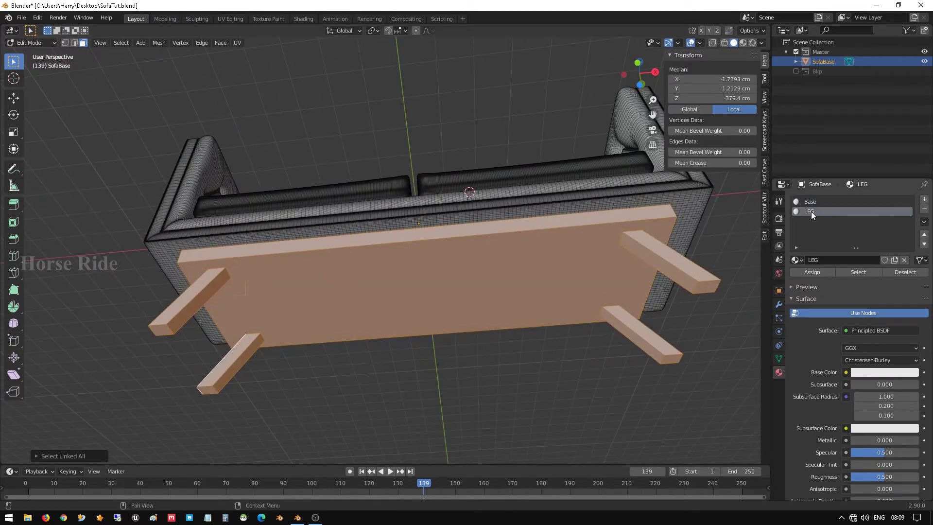
left_click(817, 275)
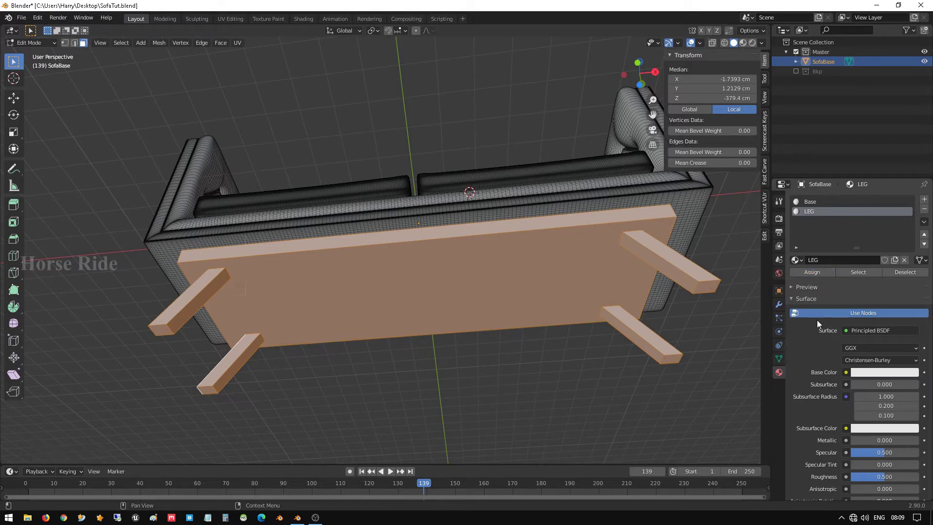
- Switch the 3D viewport to Material Preview shading and view the sofa's frame and legs
scroll(496, 265, "down", 2)
middle_click_drag(496, 265, 447, 258)
scroll(470, 335, "up", 1)
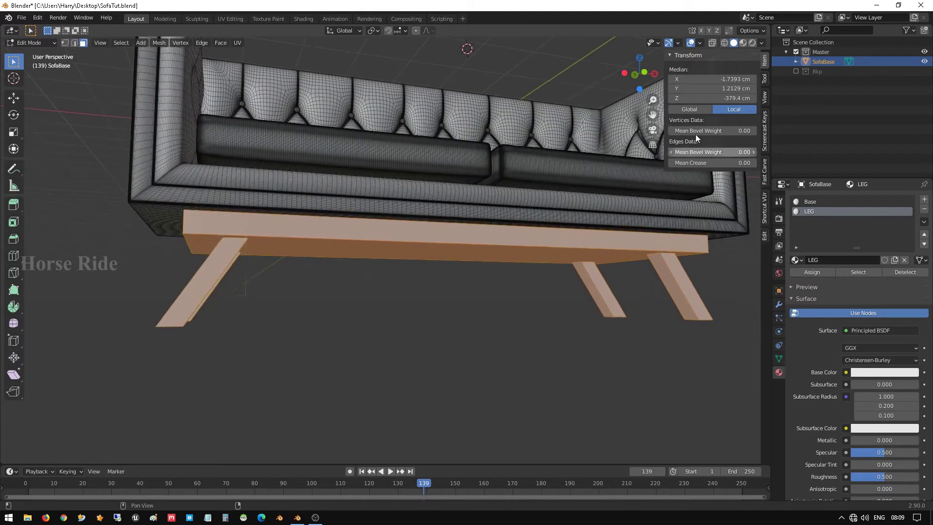
left_click(745, 42)
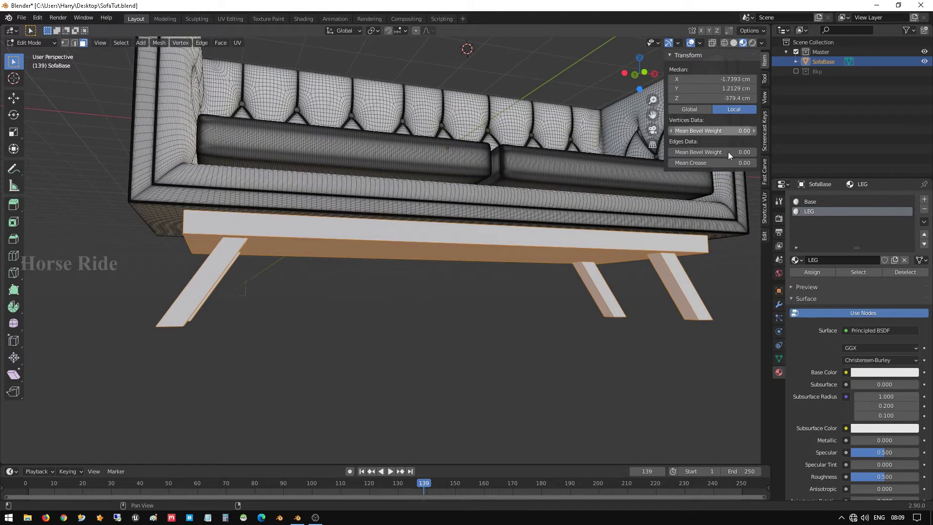
scroll(520, 232, "down", 1)
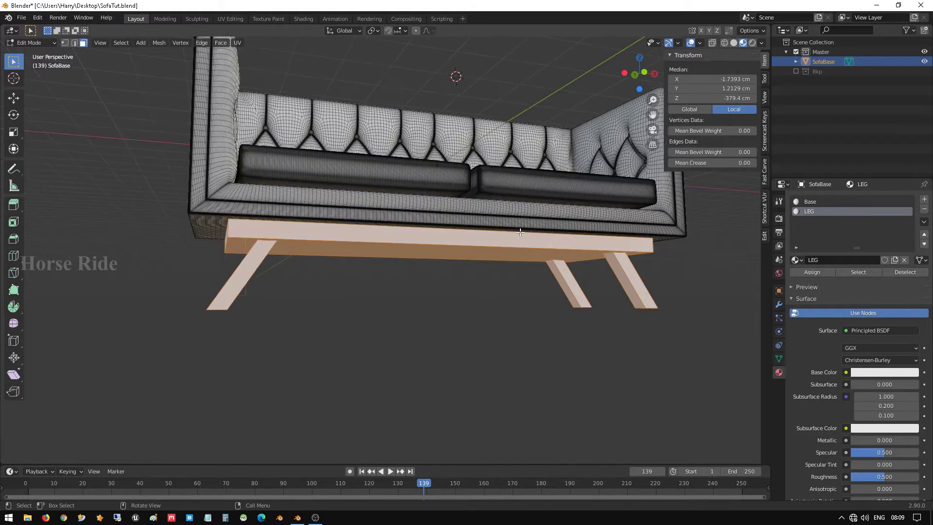
scroll(530, 250, "up", 2)
scroll(602, 253, "down", 1)
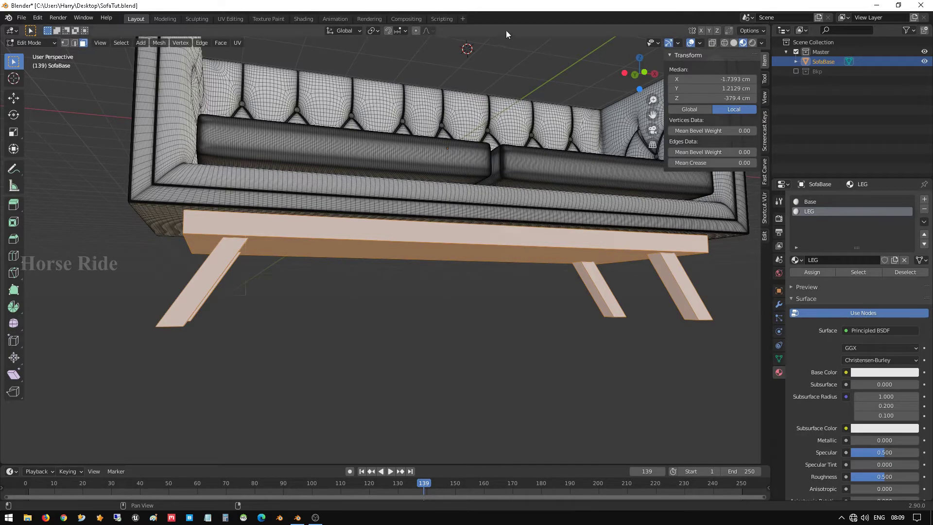
- In the Shading workspace, set the LEG material's Base Color to dark brown, hue about 0.057 and saturation about 0.82, and leave Edit Mode
left_click(307, 18)
middle_click_drag(567, 124, 573, 124)
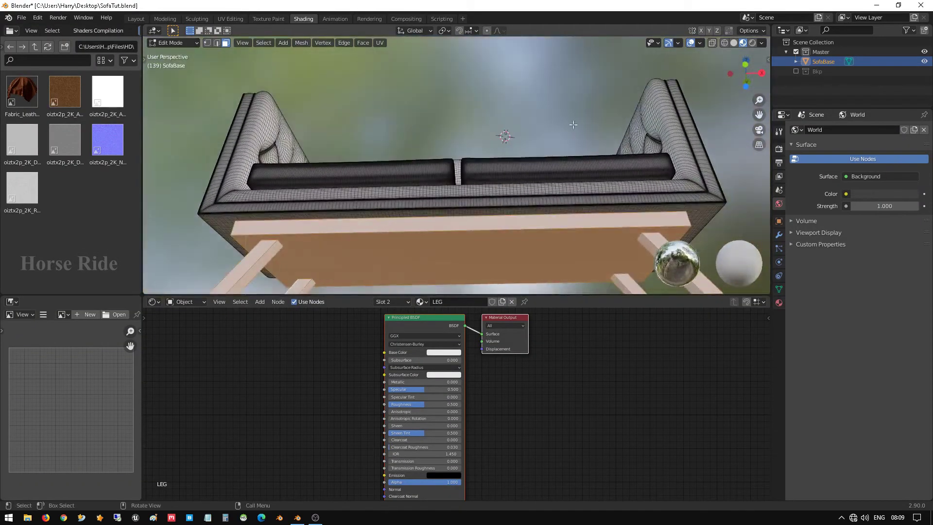
middle_click_drag(483, 220, 531, 138)
scroll(383, 363, "up", 1)
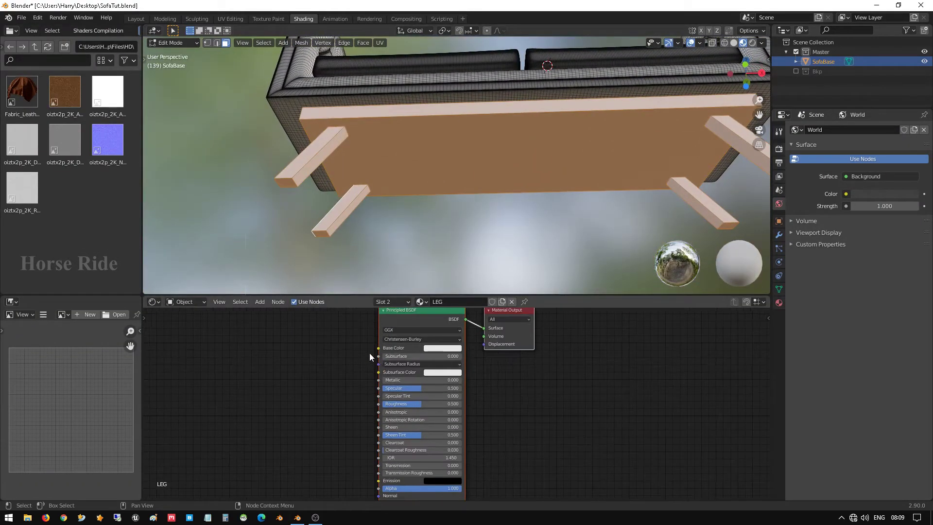
left_click(438, 349)
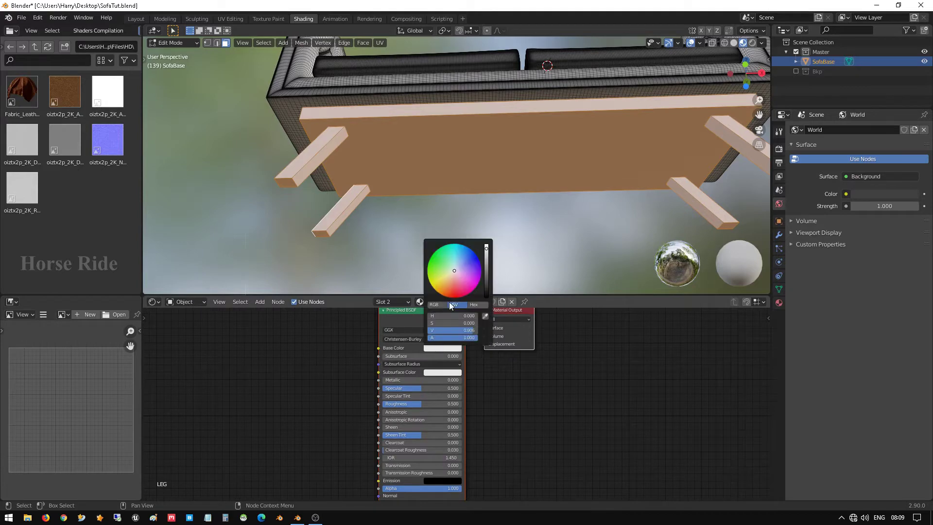
left_click_drag(447, 279, 443, 295)
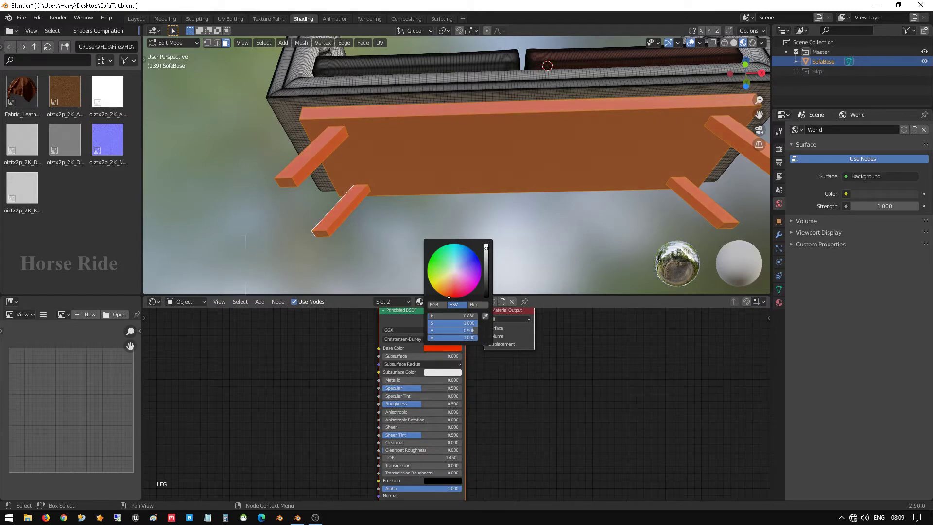
left_click_drag(450, 298, 446, 294)
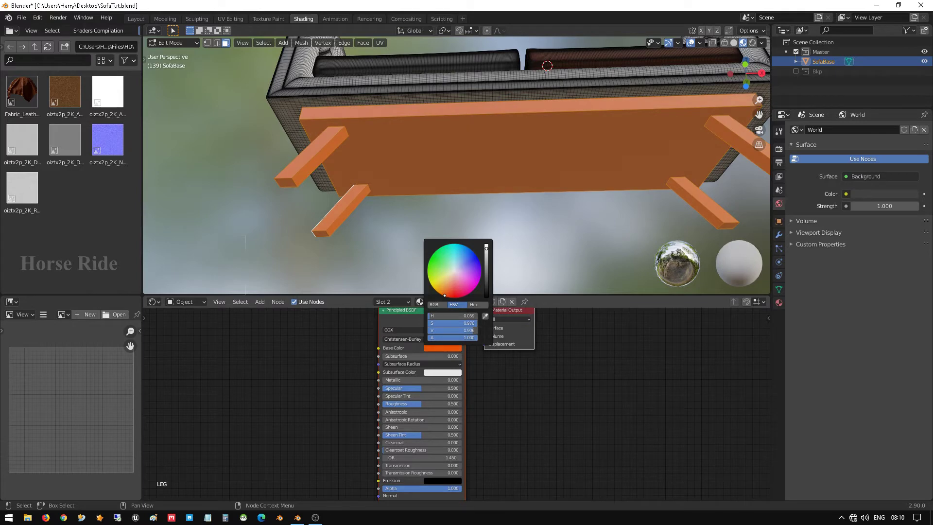
left_click_drag(443, 293, 445, 290)
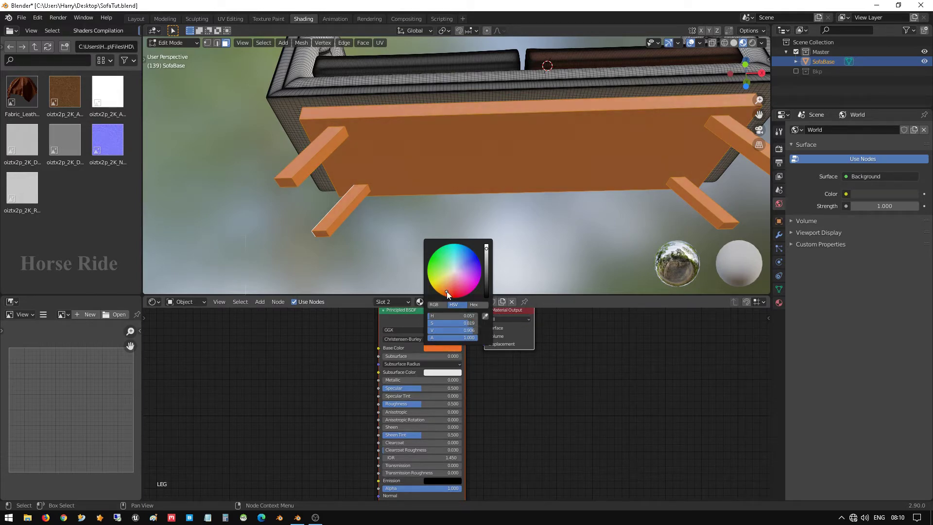
left_click_drag(488, 255, 486, 283)
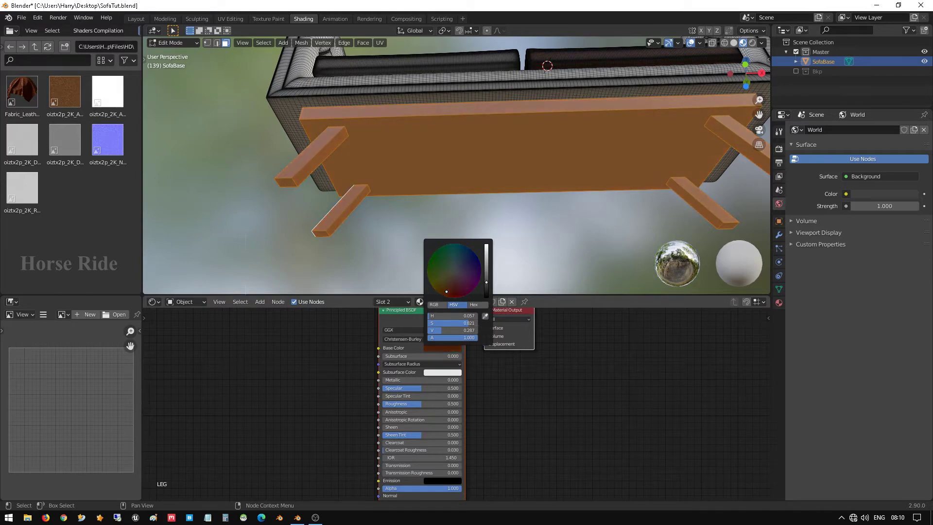
middle_click_drag(375, 171, 467, 169)
key("Tab")
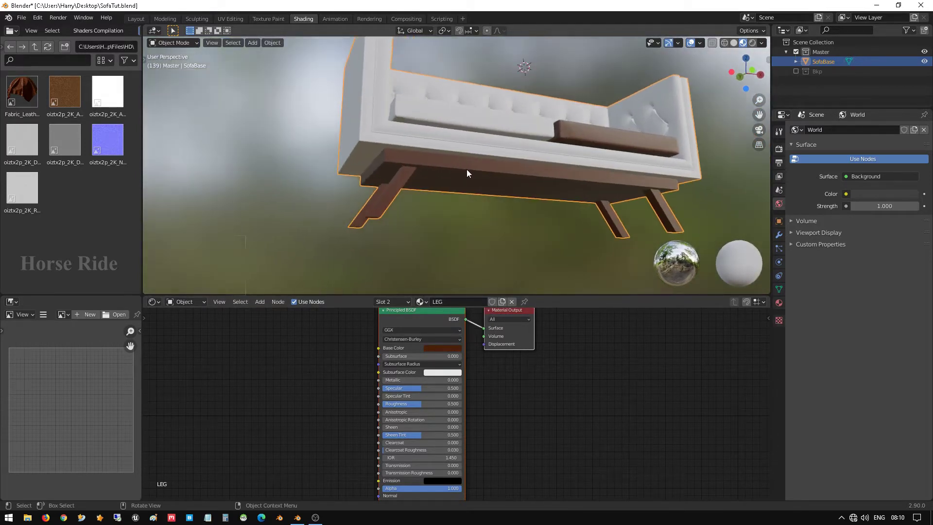
- Select both seat cushions and the sofa body with all their linked faces, assign the Base material to them, and leave Edit Mode
middle_click_drag(605, 128, 594, 144)
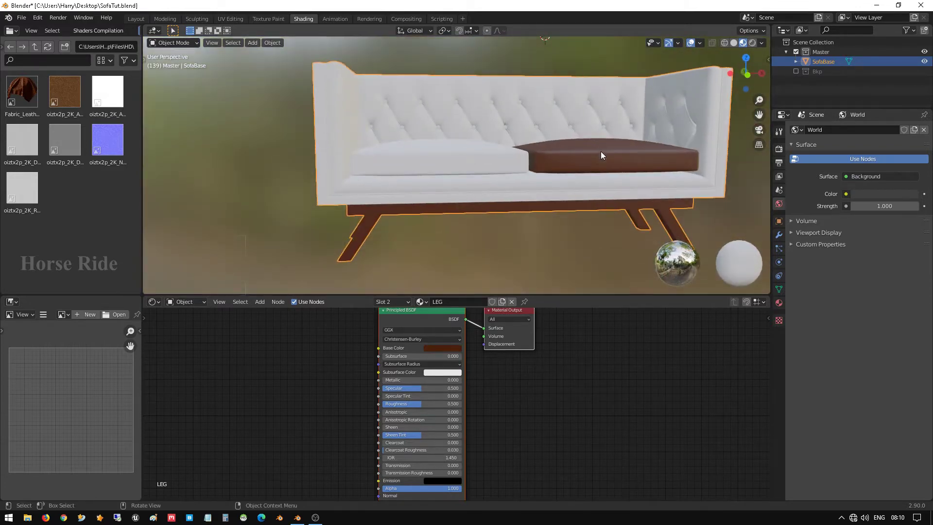
key("Tab")
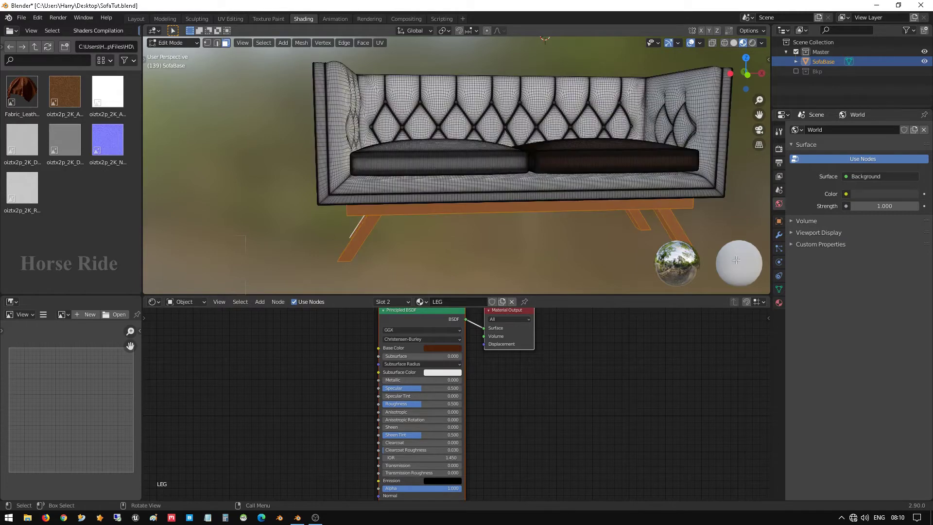
left_click(779, 302)
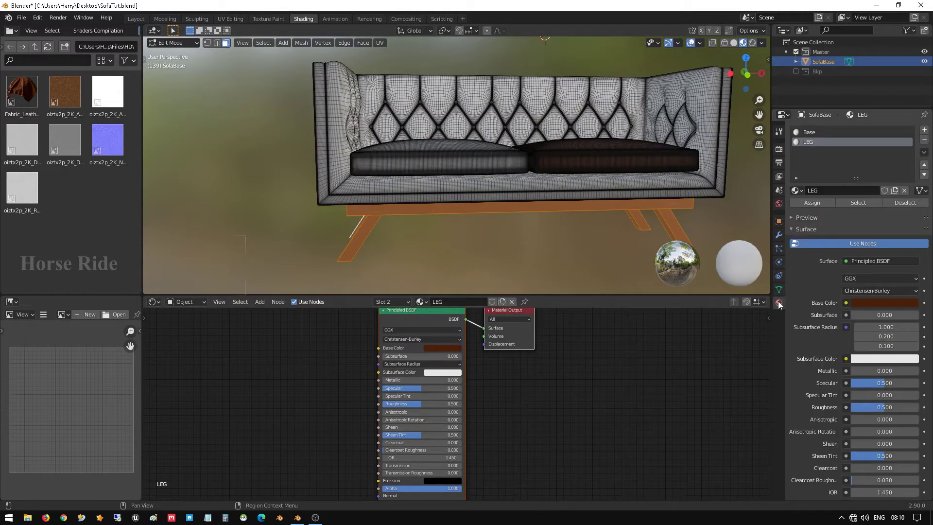
left_click(635, 153)
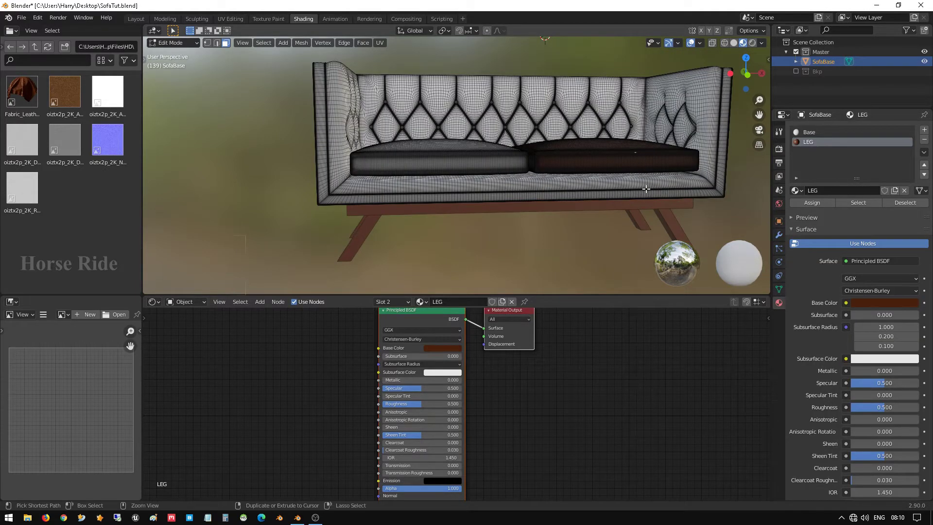
key("ctrl+l")
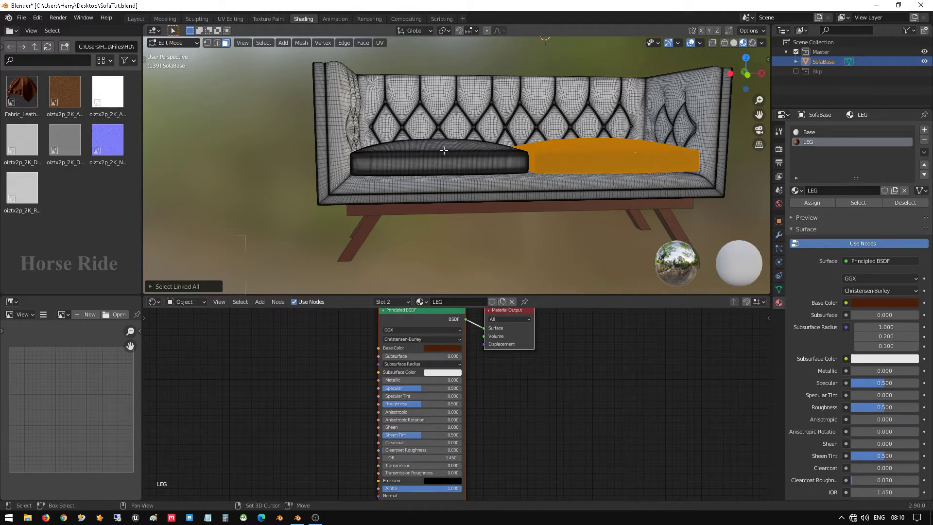
left_click(444, 150, "shift")
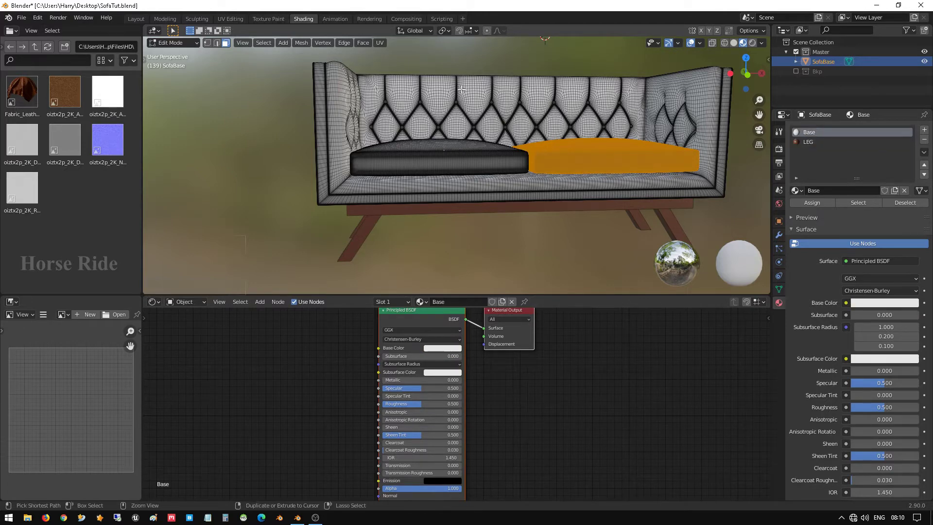
key("ctrl+l")
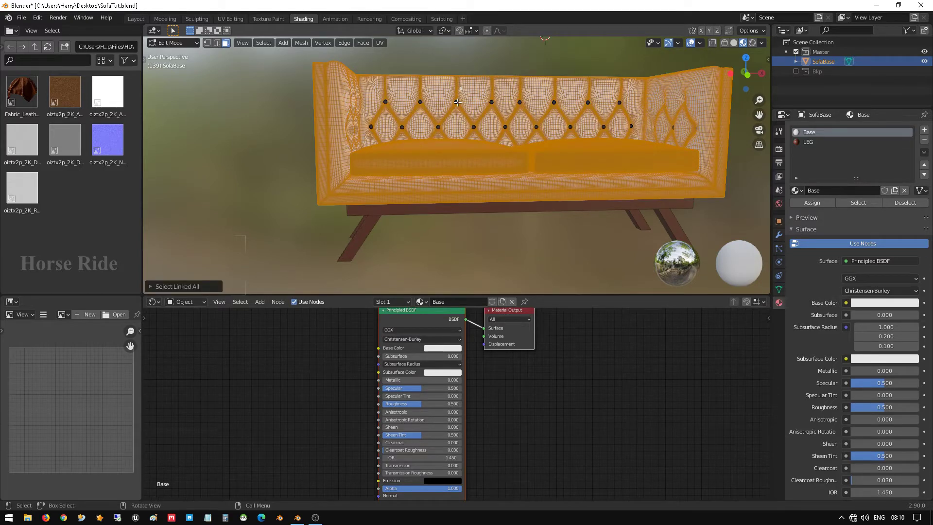
left_click(817, 206)
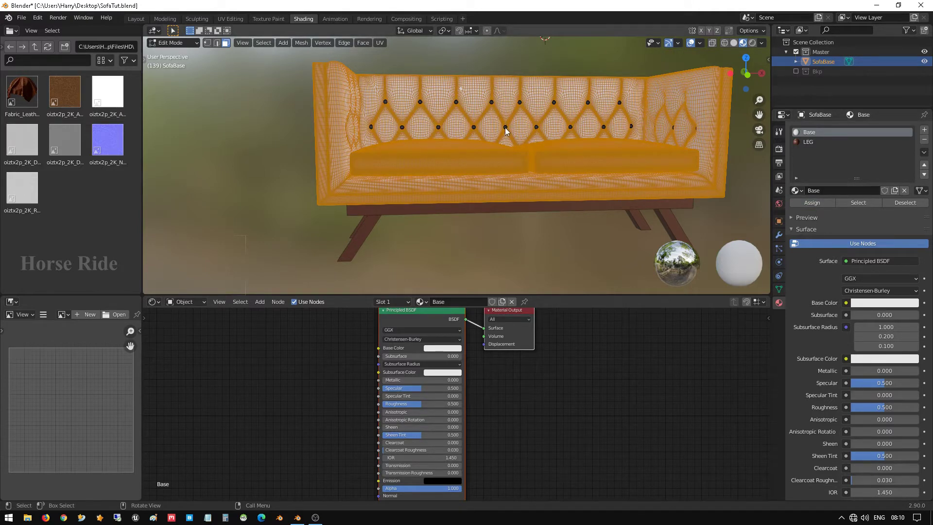
key("Tab")
mouse_move(485, 113)
middle_mouse_down()
mouse_move(495, 115)
mouse_move(482, 129)
middle_mouse_up()
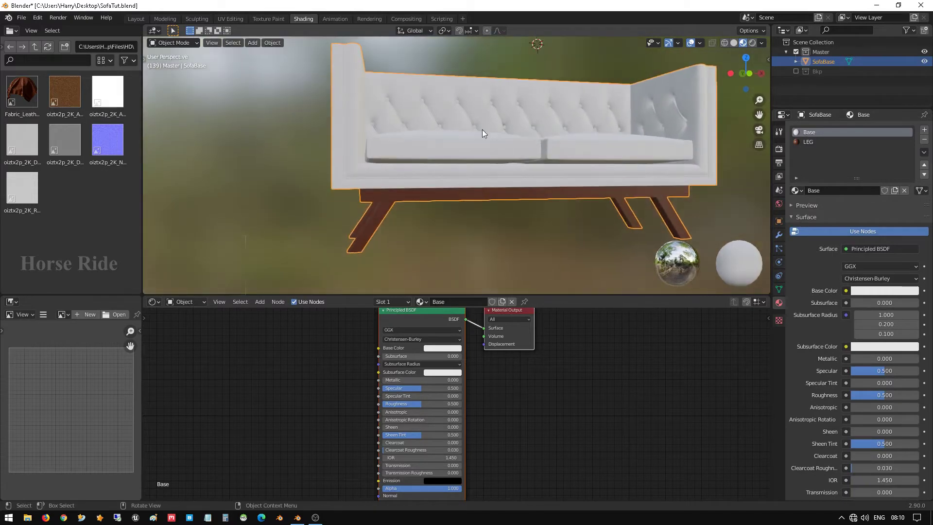
middle_click_drag(452, 204, 480, 154)
scroll(480, 156, "up", 3)
middle_click_drag(596, 104, 514, 193)
scroll(494, 212, "up", 3)
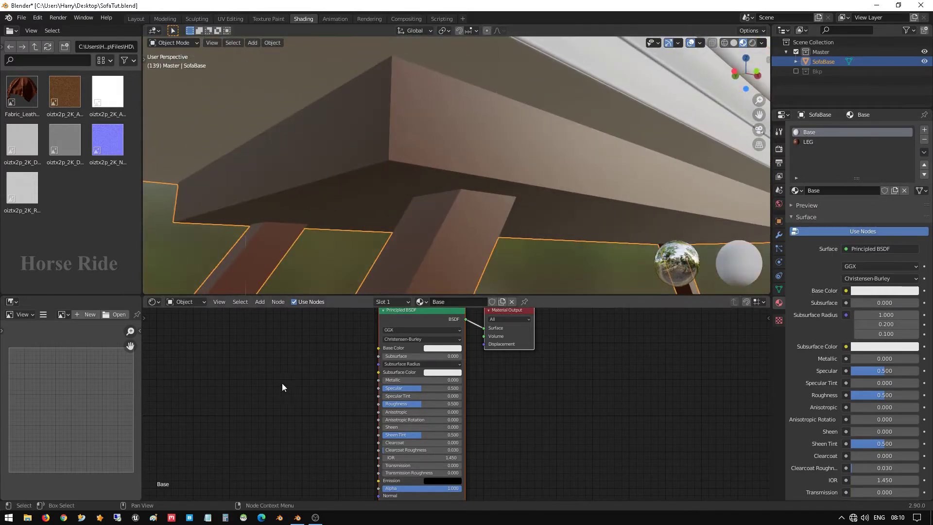
scroll(282, 387, "down", 1)
middle_click_drag(295, 370, 385, 370)
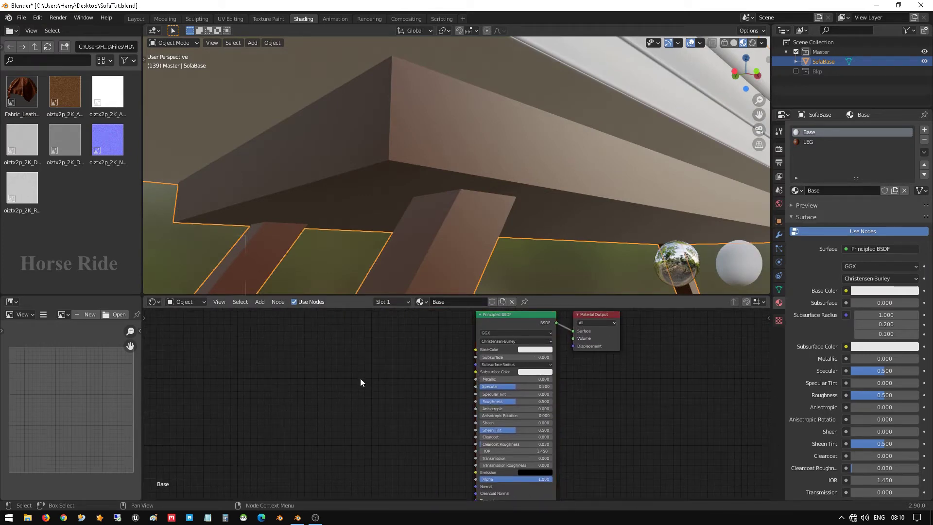
key("shift+a")
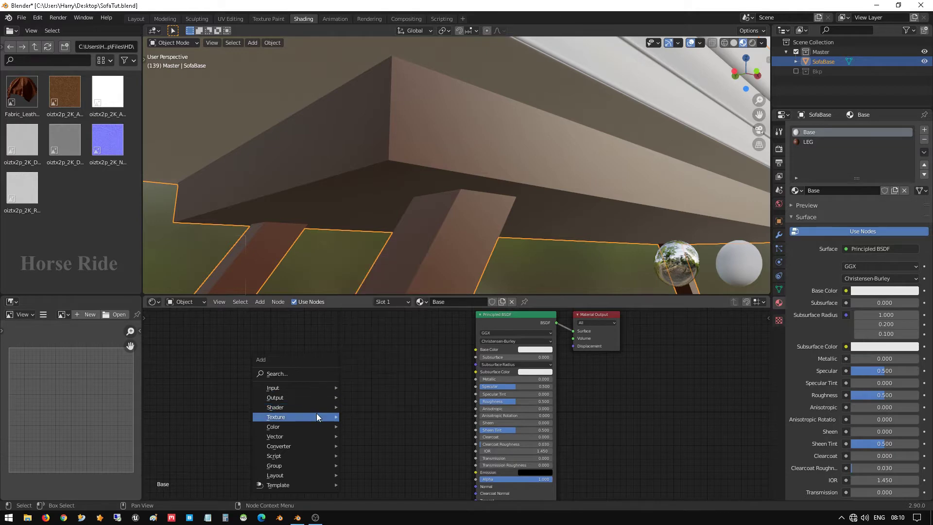
mouse_move(316, 413)
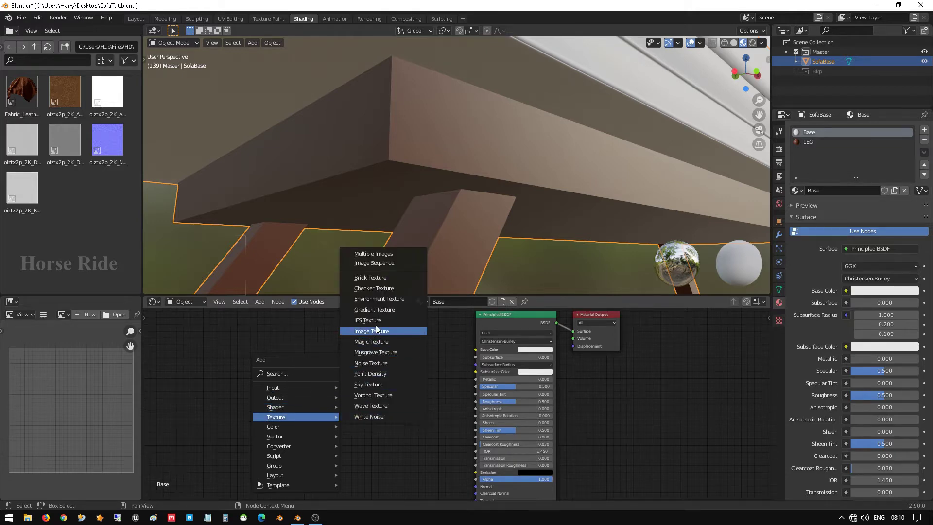
left_click(370, 363)
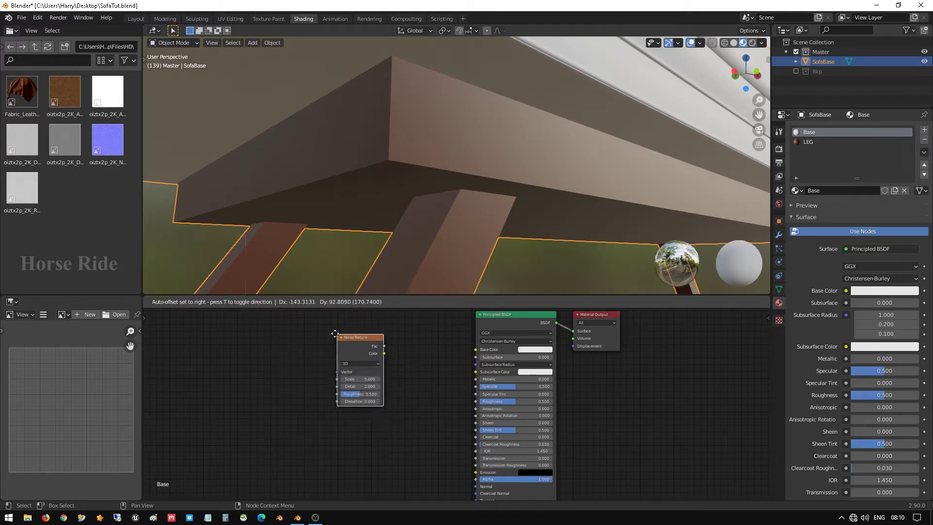
left_click(322, 323)
left_click_drag(370, 342, 475, 350)
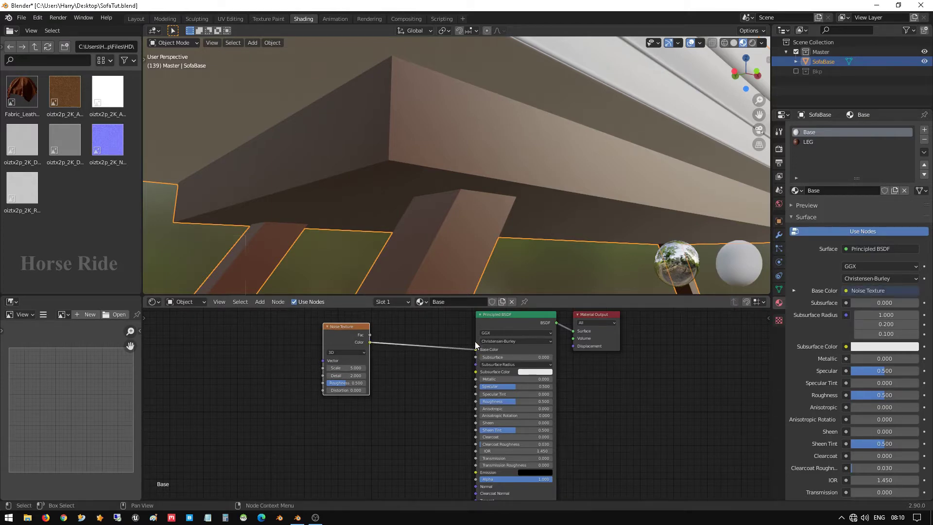
left_click(356, 368)
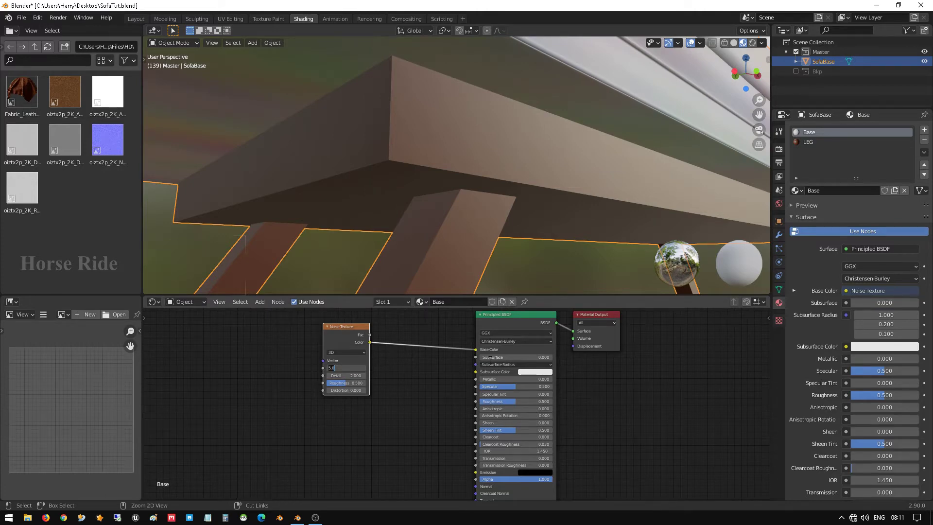
left_click(355, 330)
key("Delete")
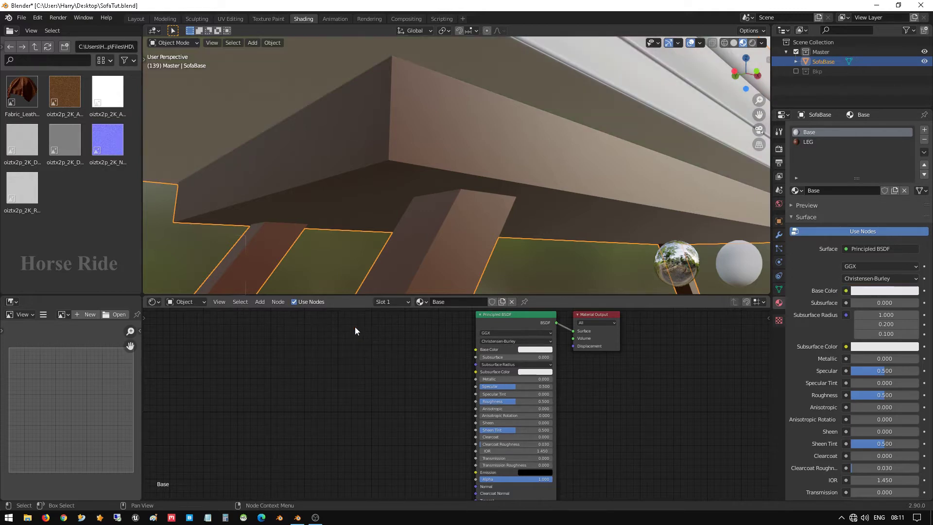
left_click(421, 302)
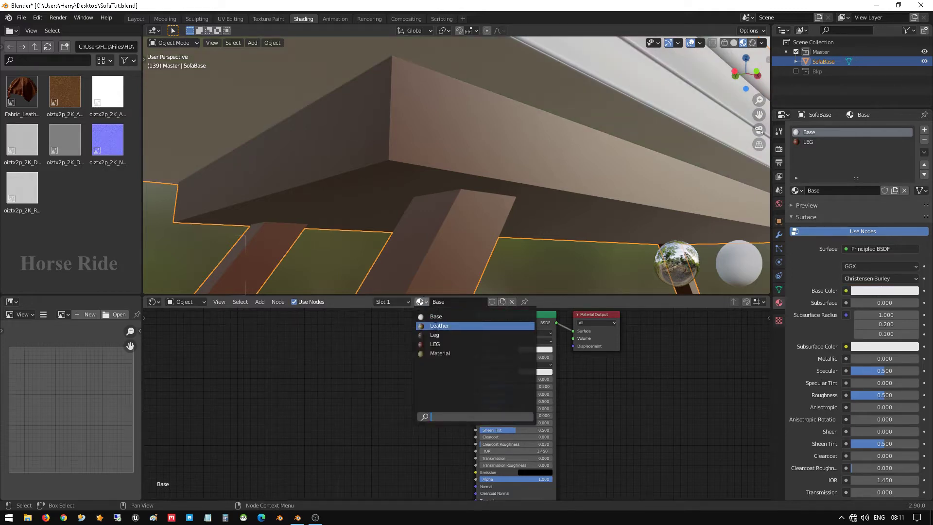
- Add a Noise Texture node to the LEG material and connect its Color output to the Principled BSDF
left_click(806, 141)
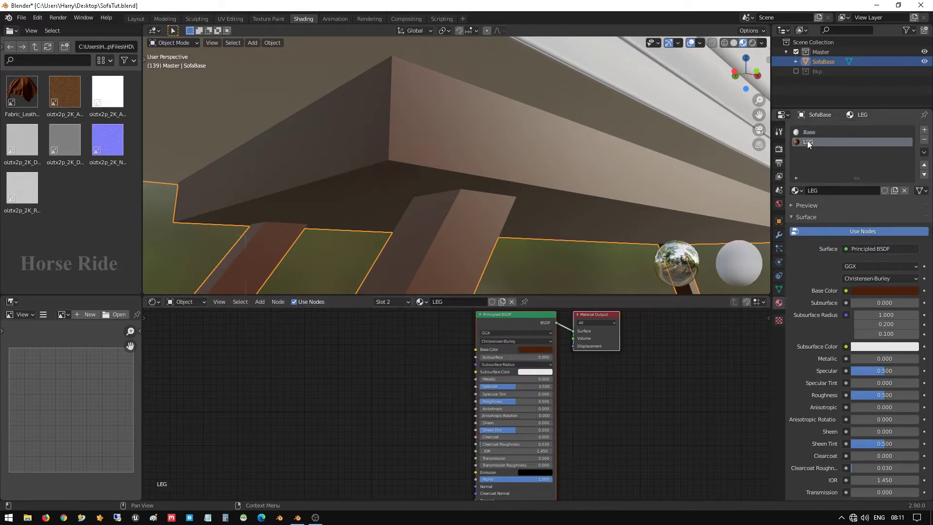
left_click(343, 388)
right_click(343, 388)
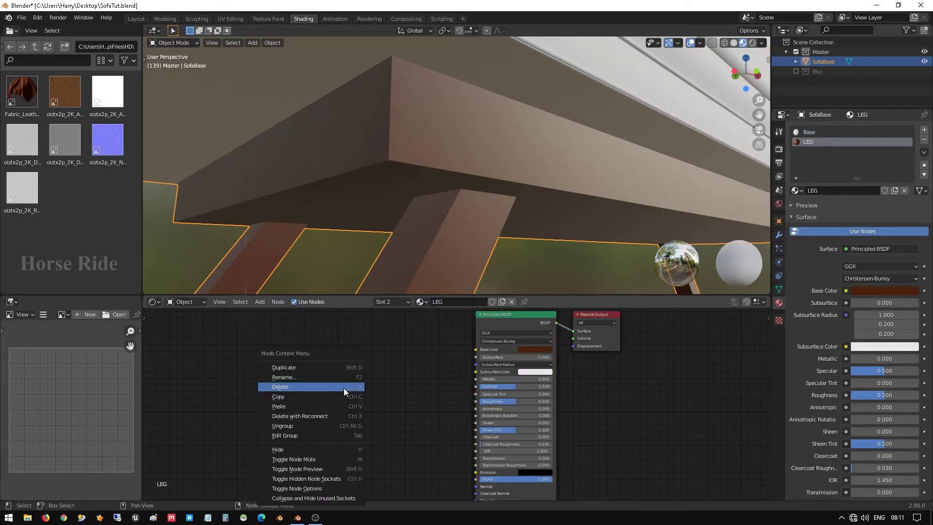
key("shift+a")
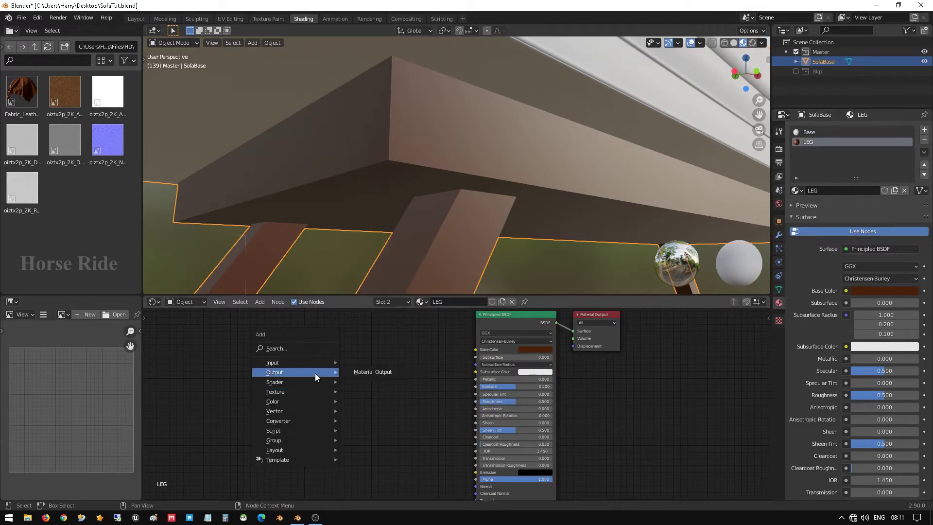
mouse_move(325, 391)
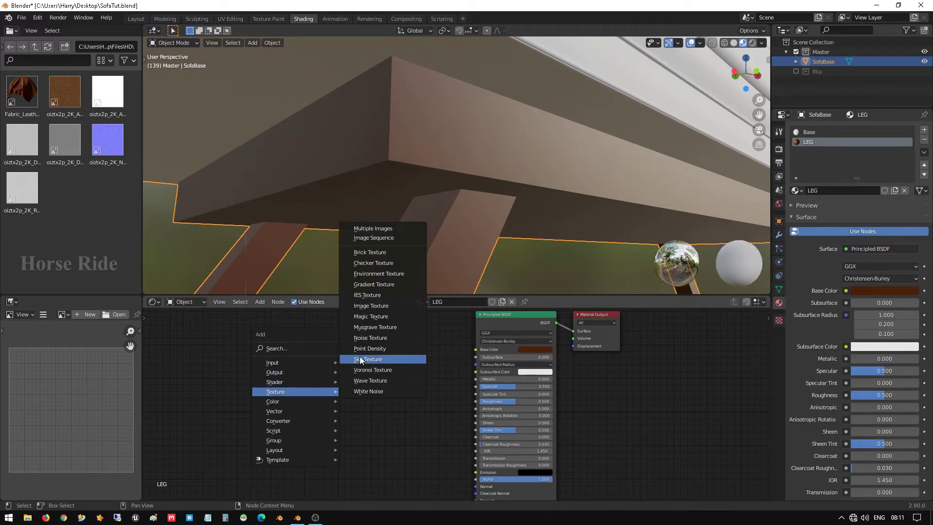
left_click(365, 338)
left_click(354, 336)
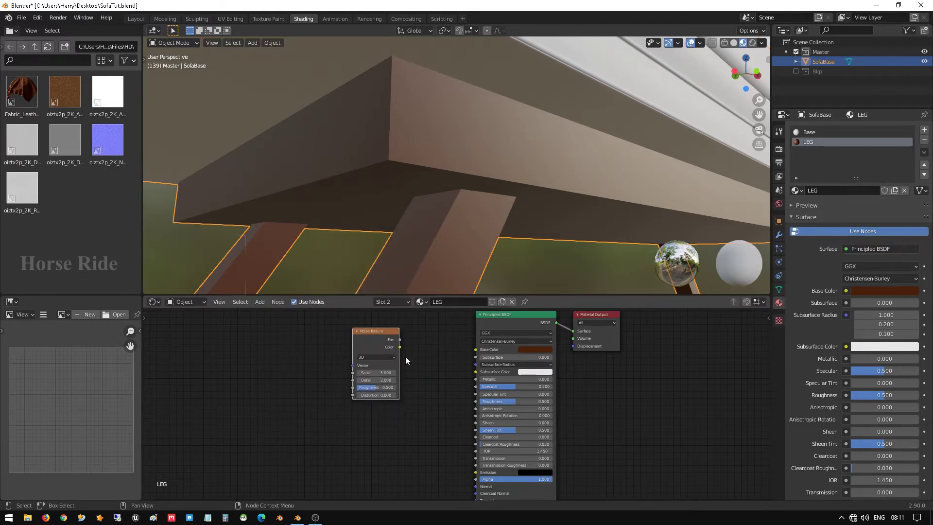
left_click_drag(400, 346, 483, 352)
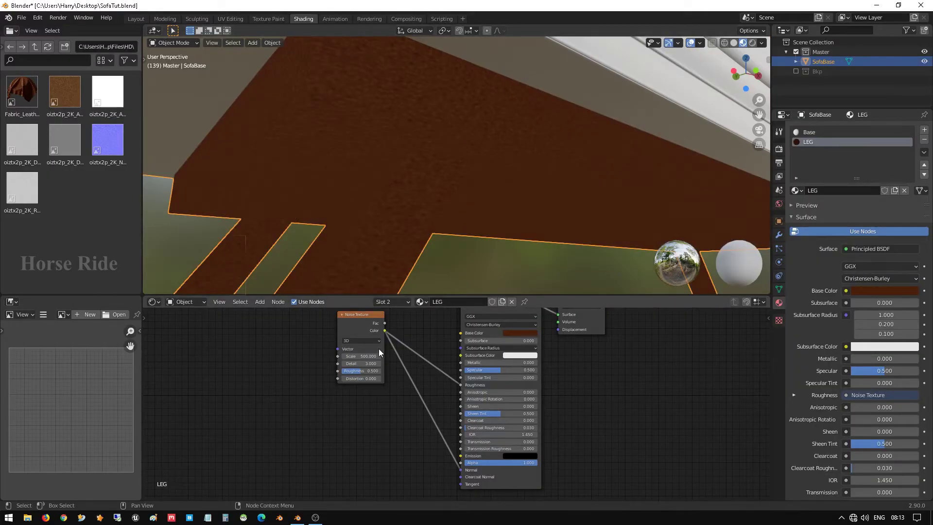
- Disconnect the Noise Texture from the LEG material's Normal input and set the texture's Scale to about 482
left_click_drag(460, 470, 441, 472)
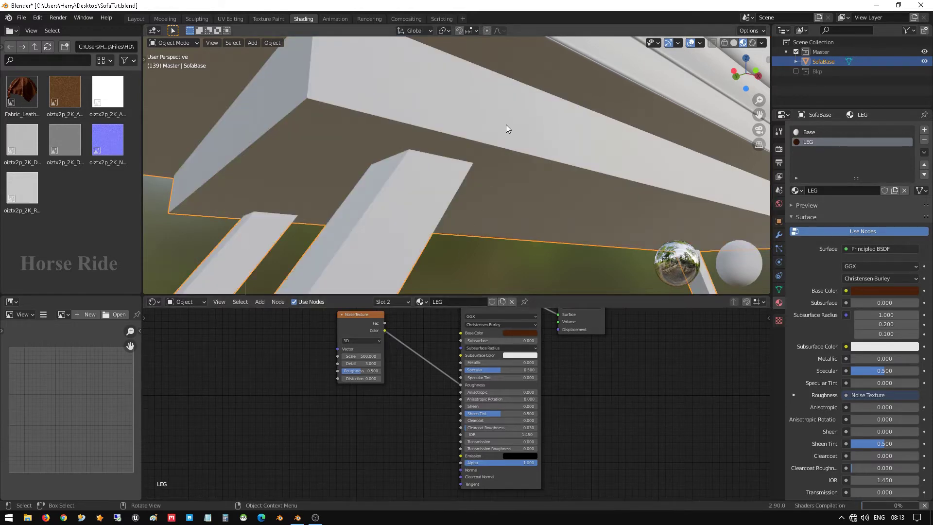
middle_click_drag(515, 106, 504, 125)
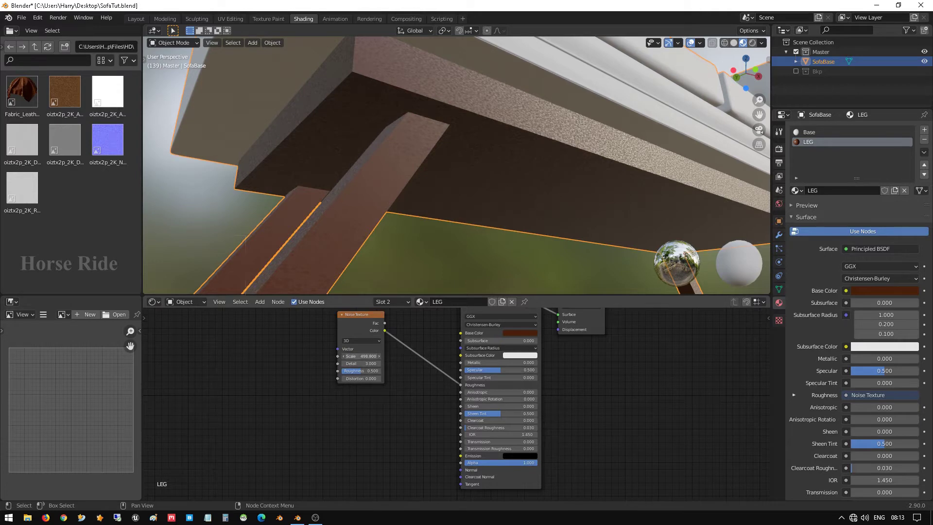
left_click_drag(360, 356, 343, 356)
- Examine the noise-driven roughness on the sofa's frame and legs up close and from several angles, then view the whole seat
scroll(524, 168, "down", 5)
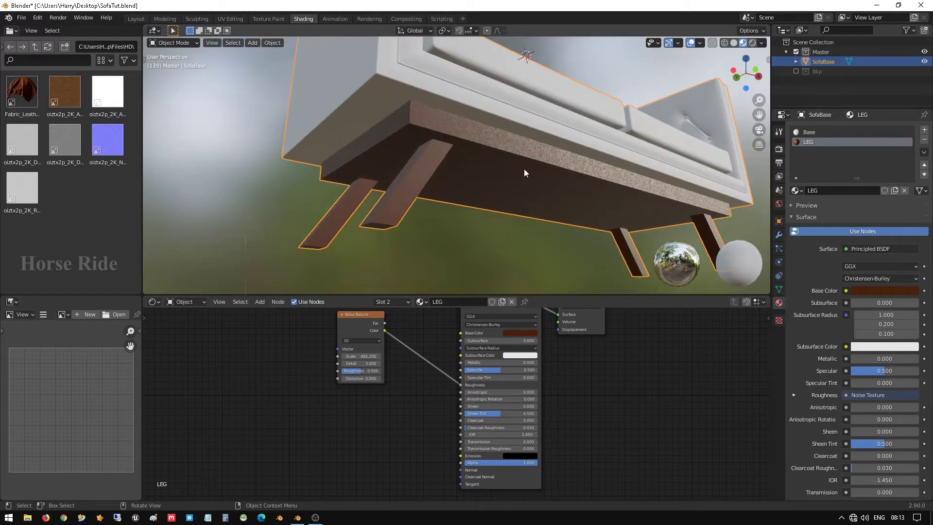
middle_click_drag(524, 168, 547, 159)
scroll(592, 191, "up", 3)
scroll(612, 188, "up", 6)
scroll(572, 166, "up", 2)
scroll(552, 173, "down", 3)
scroll(549, 155, "down", 2)
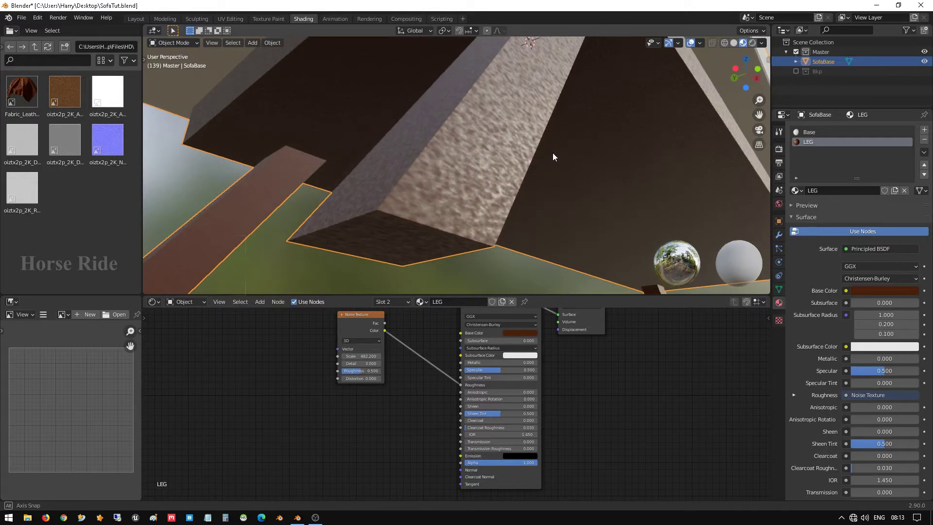
scroll(553, 153, "down", 2)
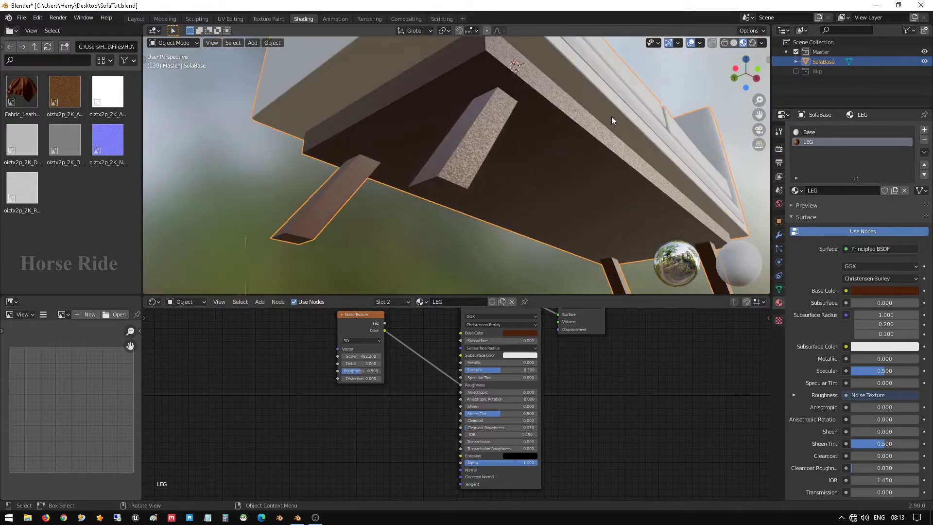
middle_click_drag(610, 173, 584, 176)
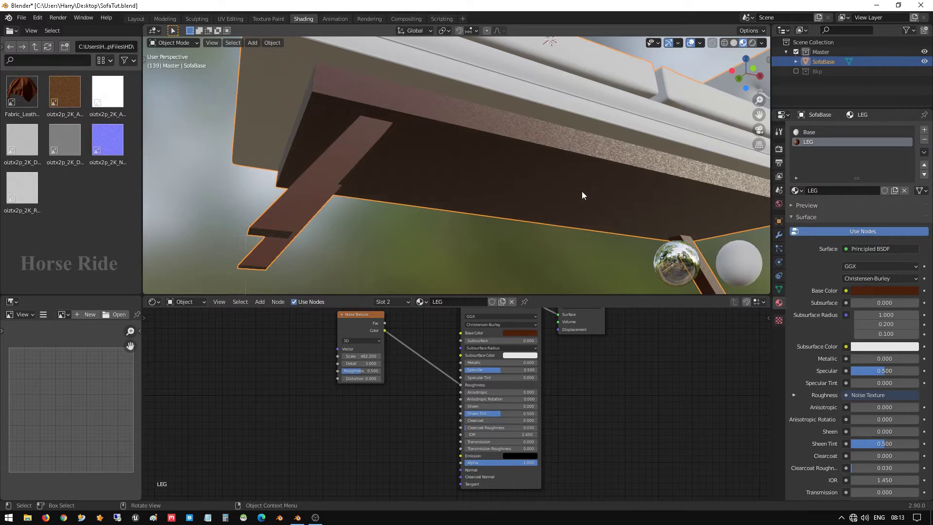
middle_click_drag(605, 154, 523, 141)
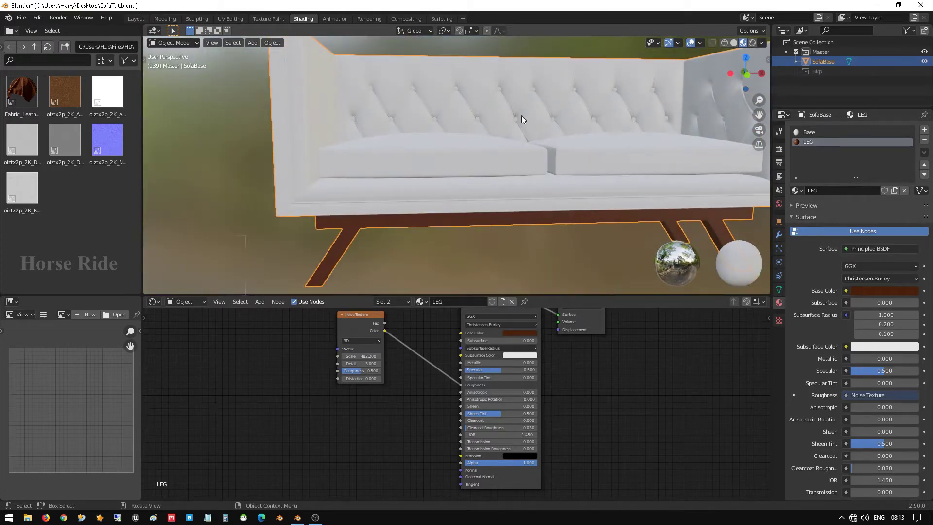
middle_click_drag(497, 105, 462, 90)
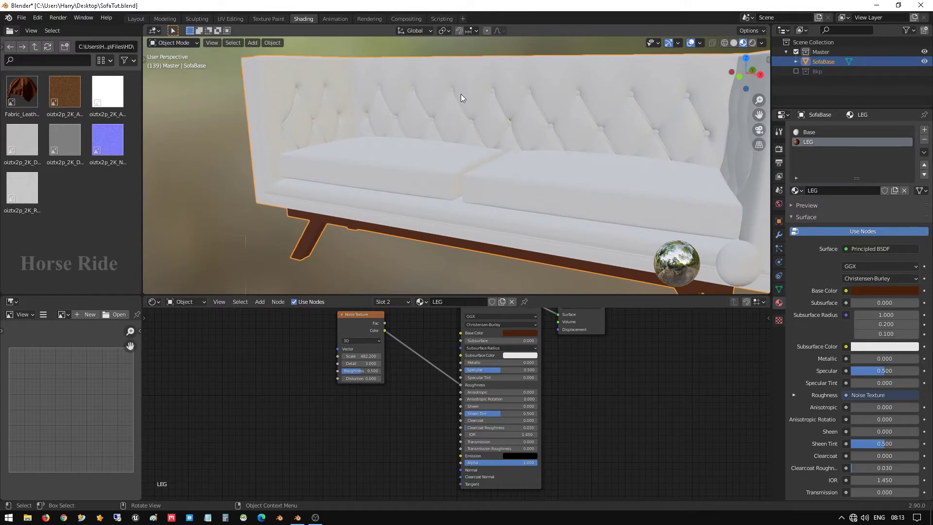
- Make Base the active material and delete the Fabric_Leath... preview image from the texture folder
left_click(815, 133)
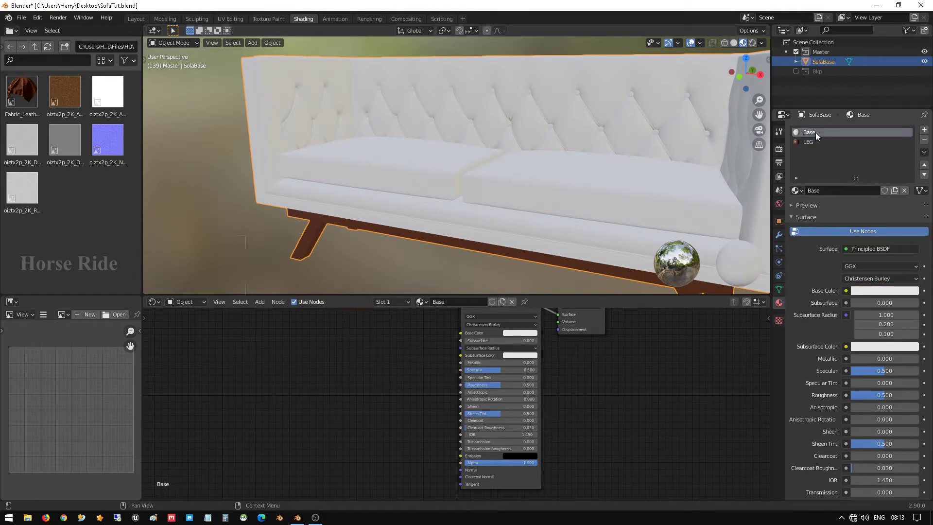
middle_click_drag(399, 377, 465, 375)
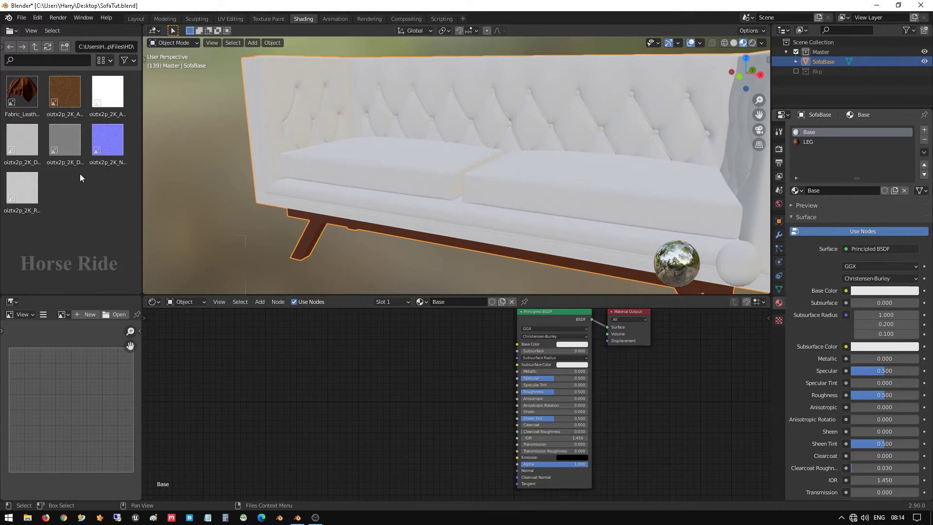
left_click(27, 87)
key("x")
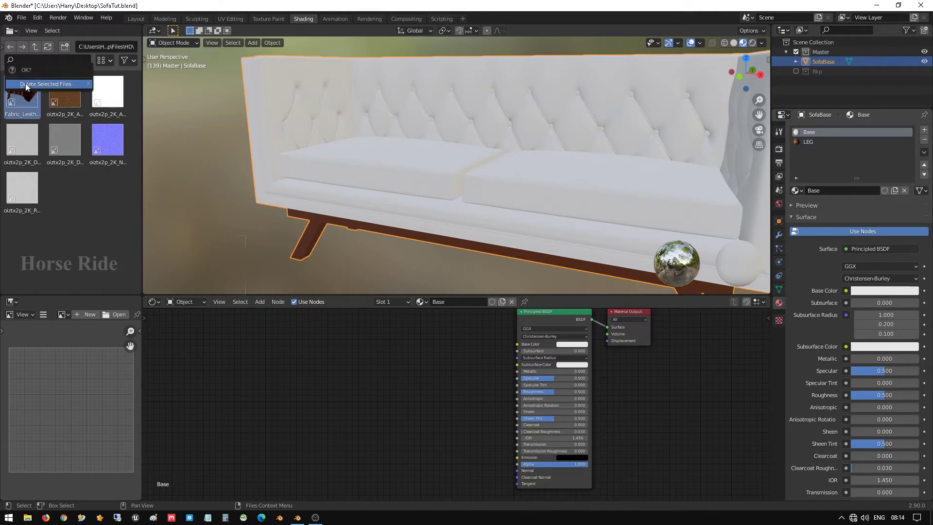
left_click(40, 84)
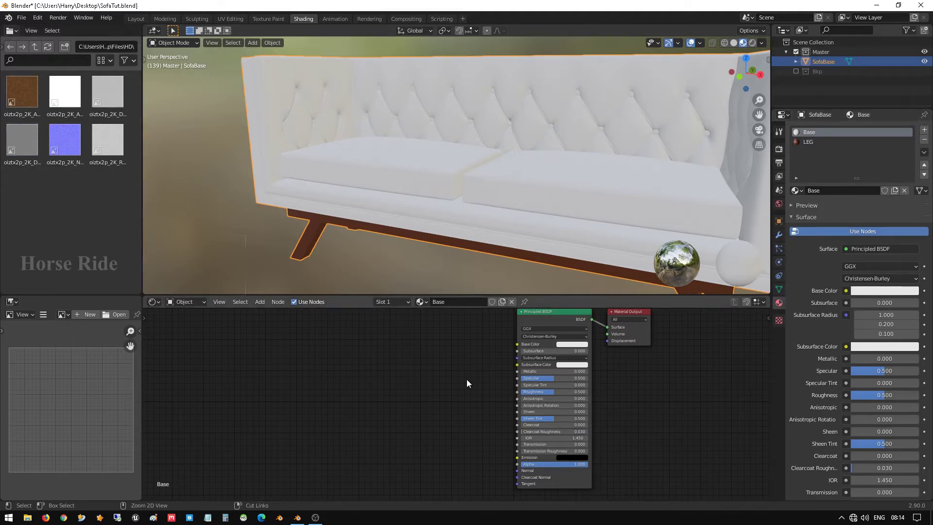
- Enlarge the Shader Editor area by moving its border with the 3D viewport upward
key("ctrl+space")
scroll(330, 207, "down", 4)
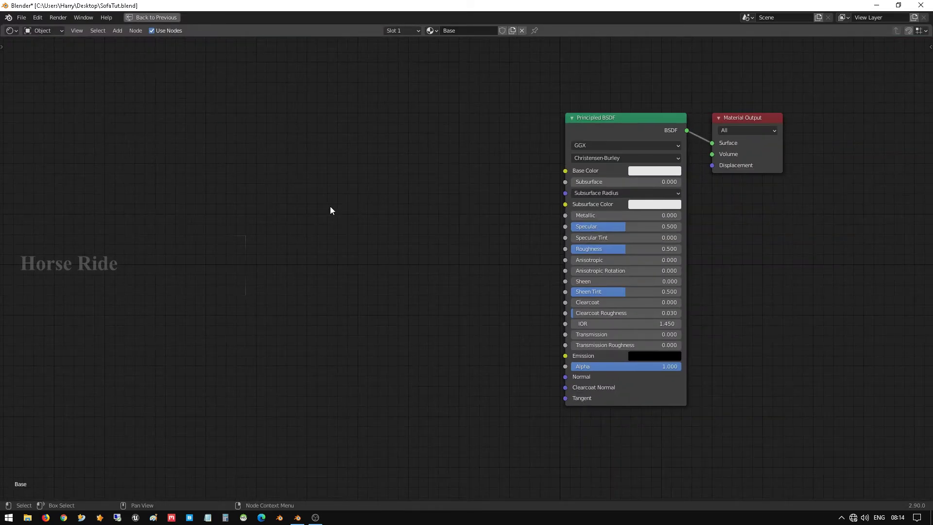
key("ctrl+space")
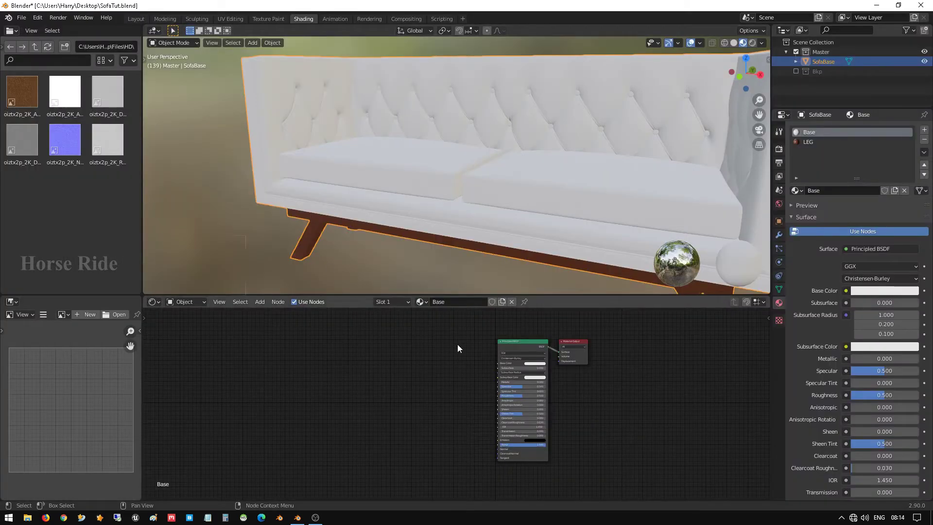
left_click(442, 288)
left_click_drag(440, 295, 452, 265)
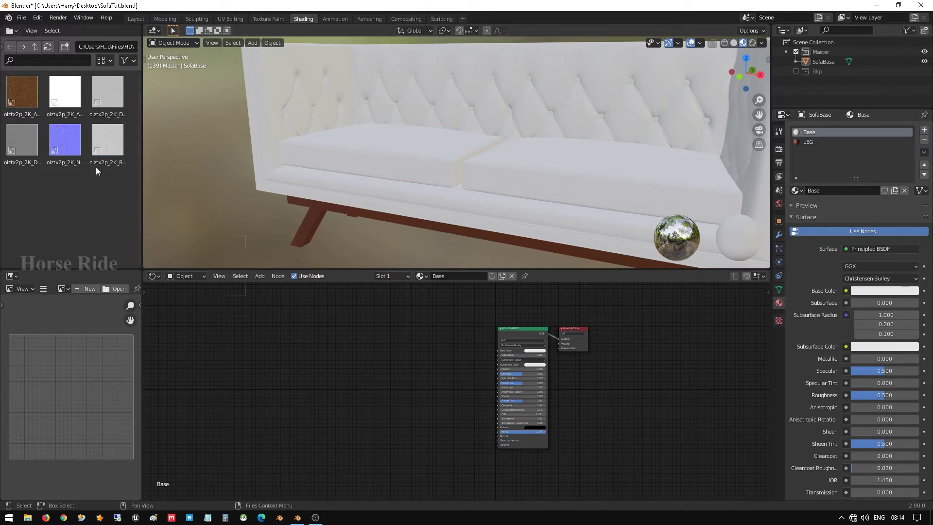
- Add the oiztx2p_2K Normal, Albedo and Roughness images to the Base material as image texture nodes
left_click(62, 136)
left_click_drag(62, 136, 279, 381)
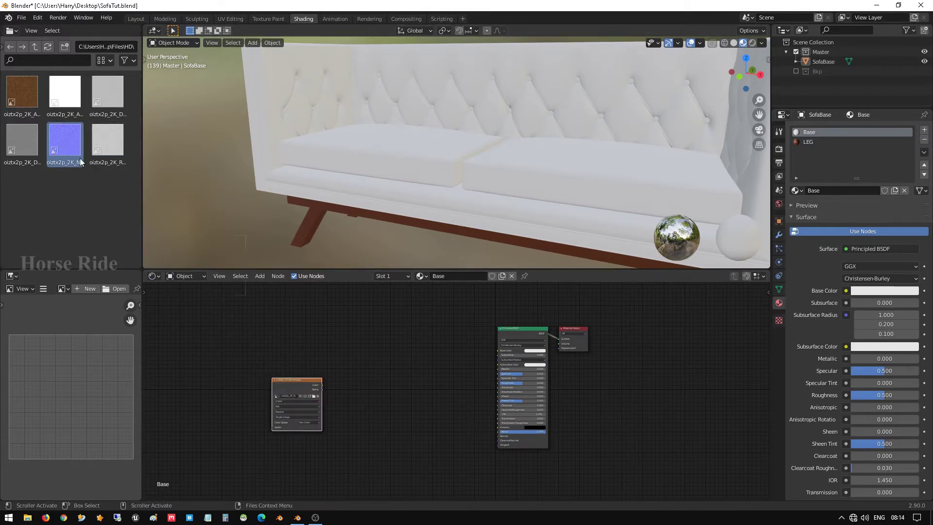
left_click(16, 83)
left_click_drag(16, 87, 299, 337)
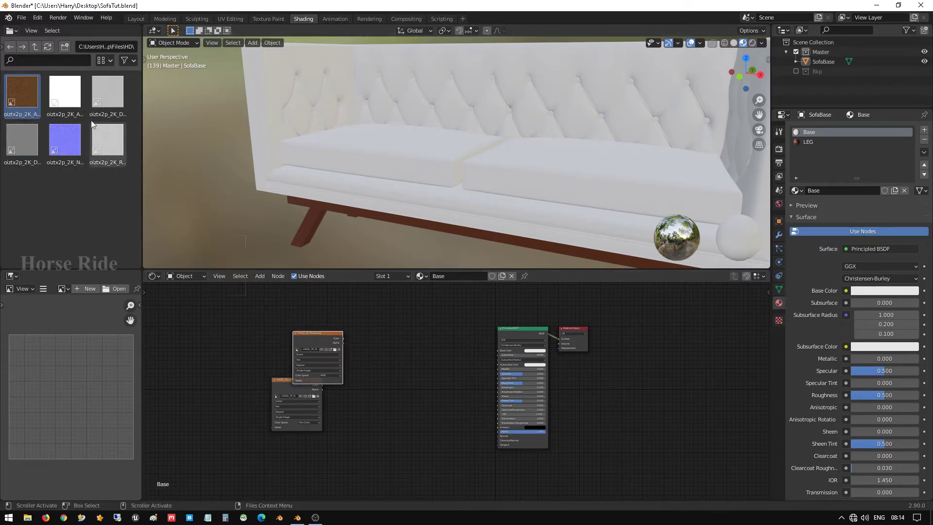
left_click(65, 93)
left_click(118, 149)
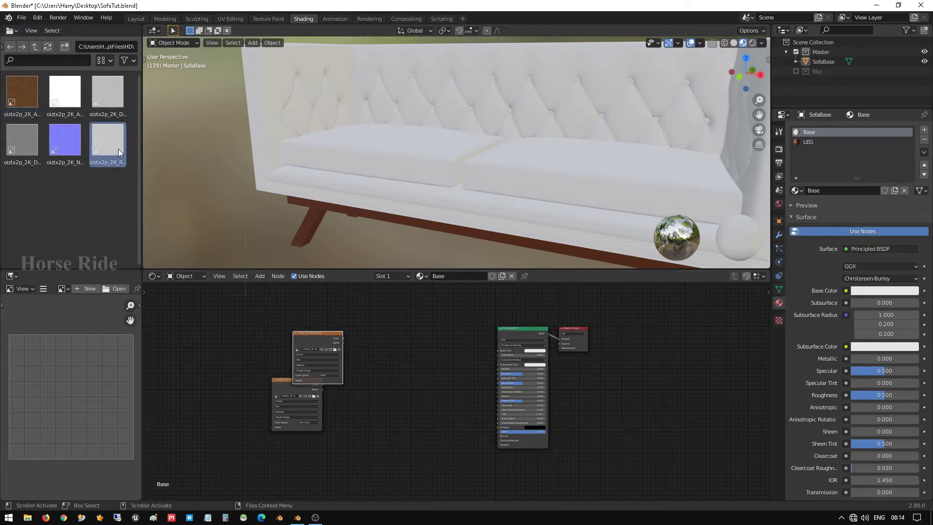
left_click_drag(114, 142, 401, 390)
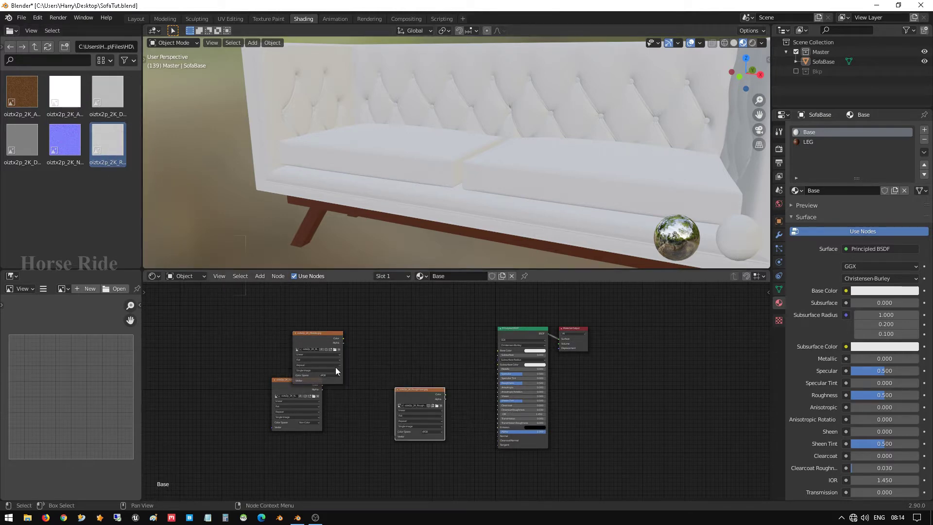
- Arrange the three image texture nodes in one column, with Albedo above Roughness and Normal below
left_click_drag(320, 336, 321, 286)
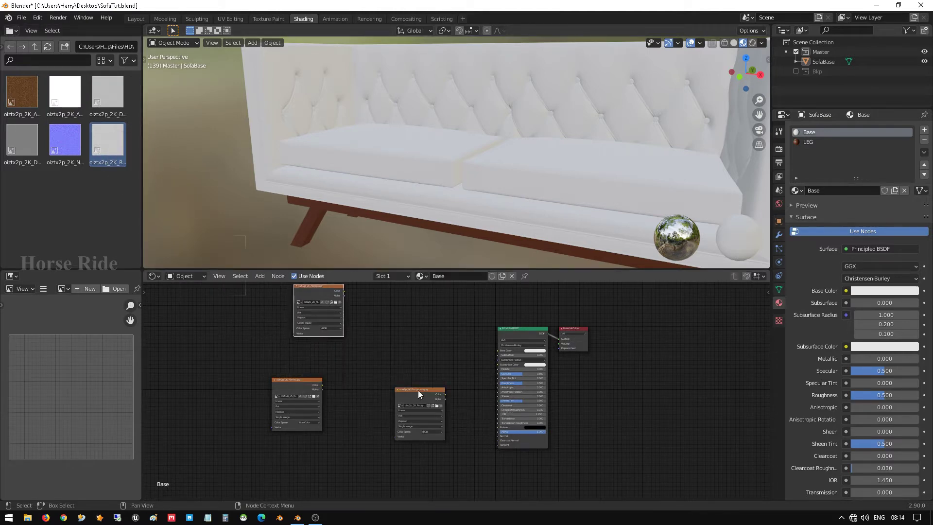
left_click_drag(418, 389, 316, 343)
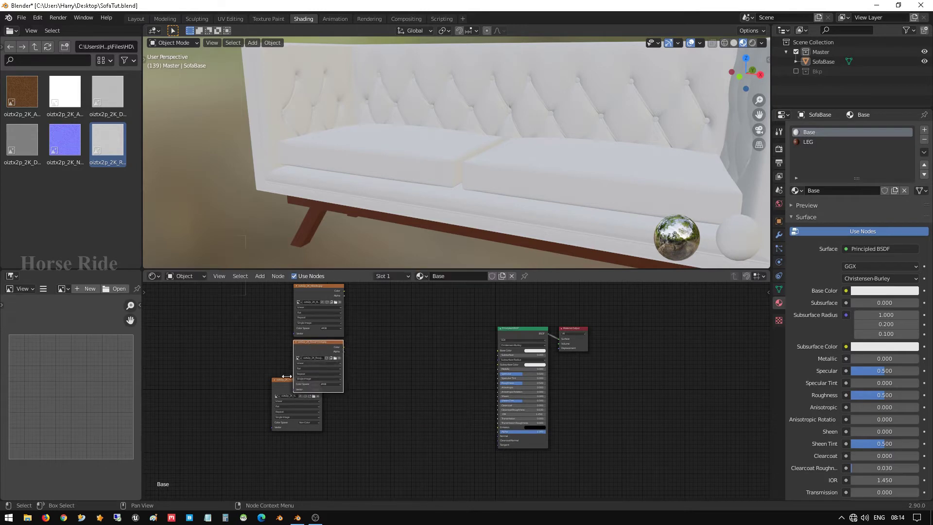
left_click_drag(275, 389, 297, 406)
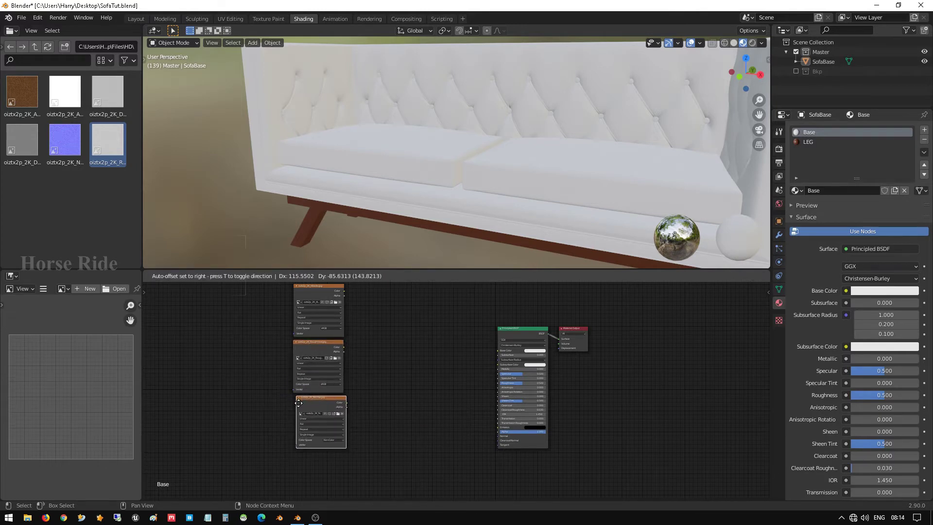
- Connect the Albedo texture's Color output to the Base Color input of the Principled BSDF
middle_click_drag(565, 133, 552, 198)
scroll(490, 186, "up", 5)
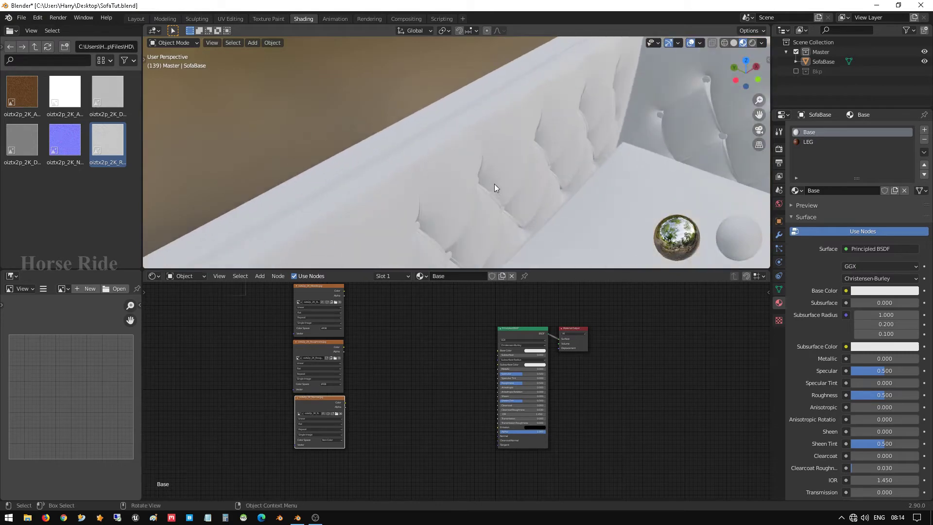
middle_click_drag(494, 184, 525, 165)
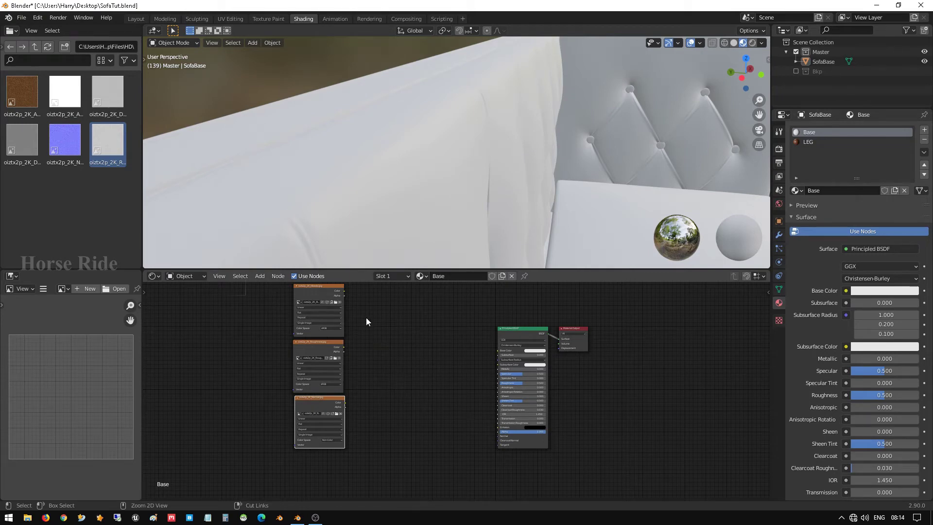
key("ctrl+space")
scroll(294, 150, "up", 2)
scroll(303, 154, "down", 2)
middle_click_drag(303, 154, 352, 199)
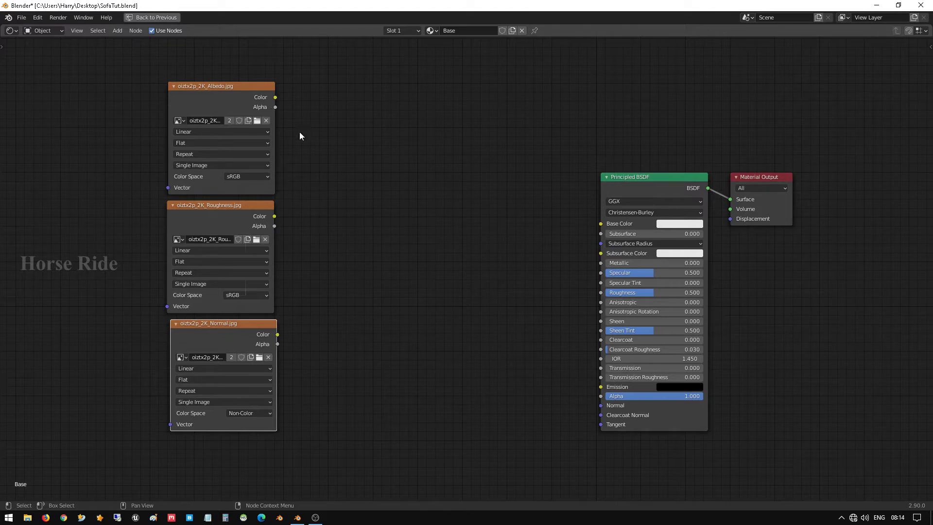
key("ctrl+space")
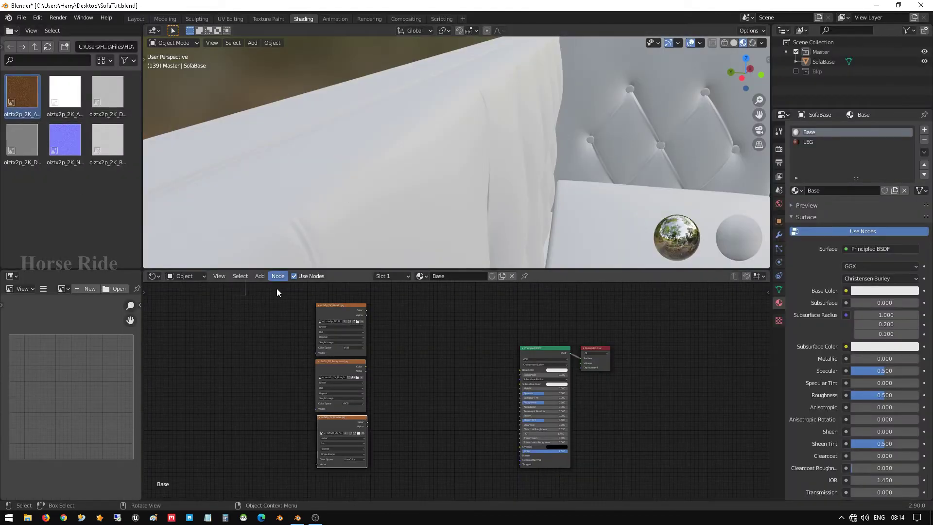
key("ctrl+space")
left_click(287, 225)
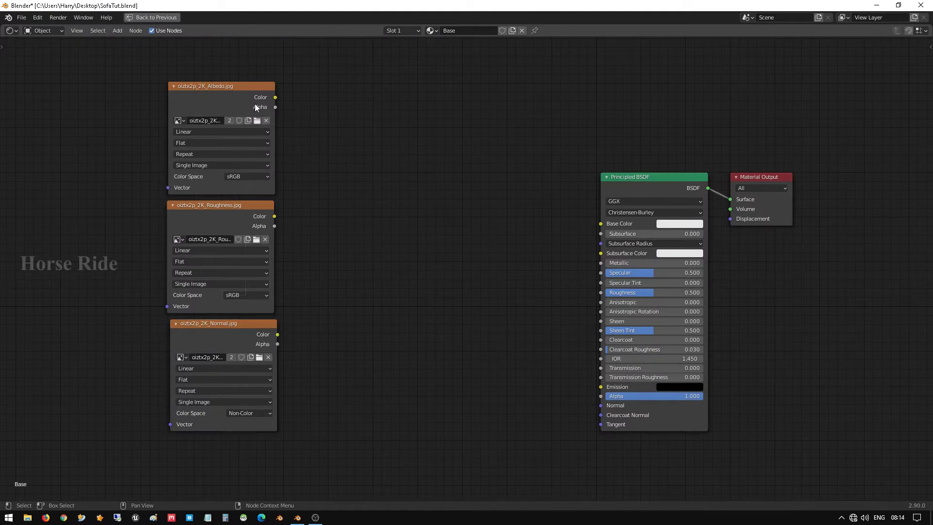
left_click_drag(276, 96, 609, 227)
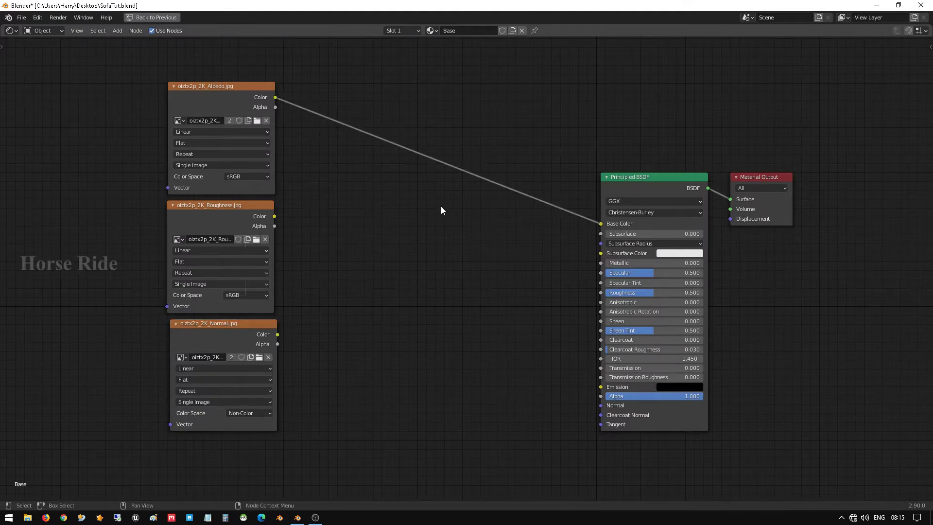
- Add a Texture Coordinate and Mapping node pair feeding the Vector input of the Albedo texture
key("ctrl+space")
middle_click_drag(505, 162, 453, 194)
scroll(441, 135, "down", 6)
scroll(441, 186, "up", 5)
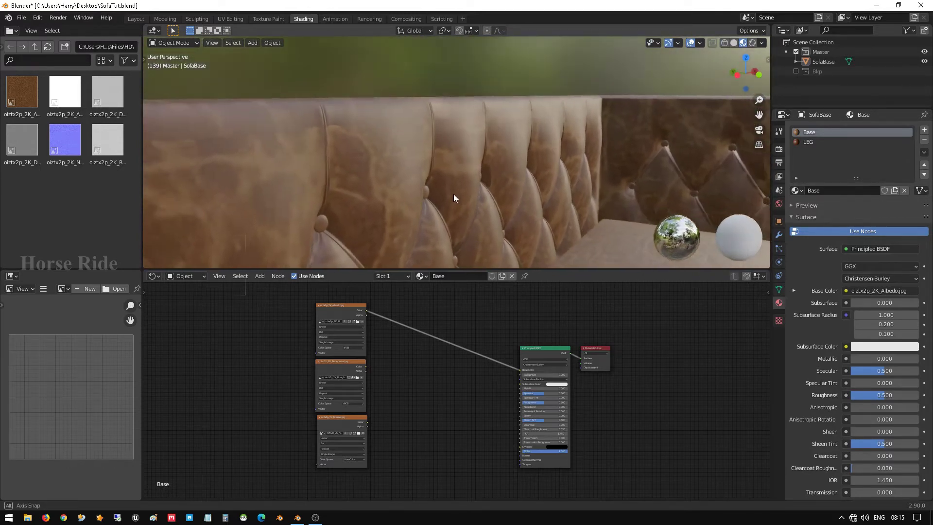
middle_click_drag(381, 209, 392, 216)
left_click(335, 309)
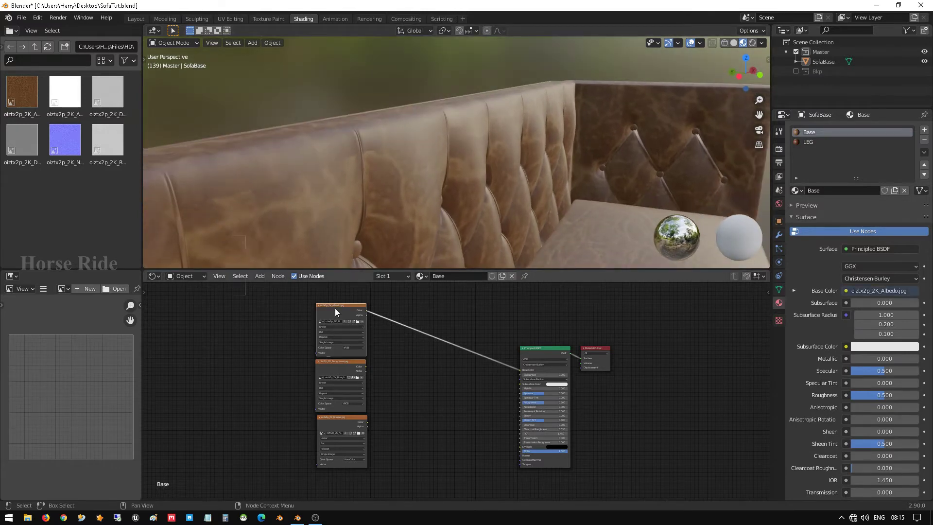
key("ctrl+space")
middle_click_drag(297, 225, 508, 302)
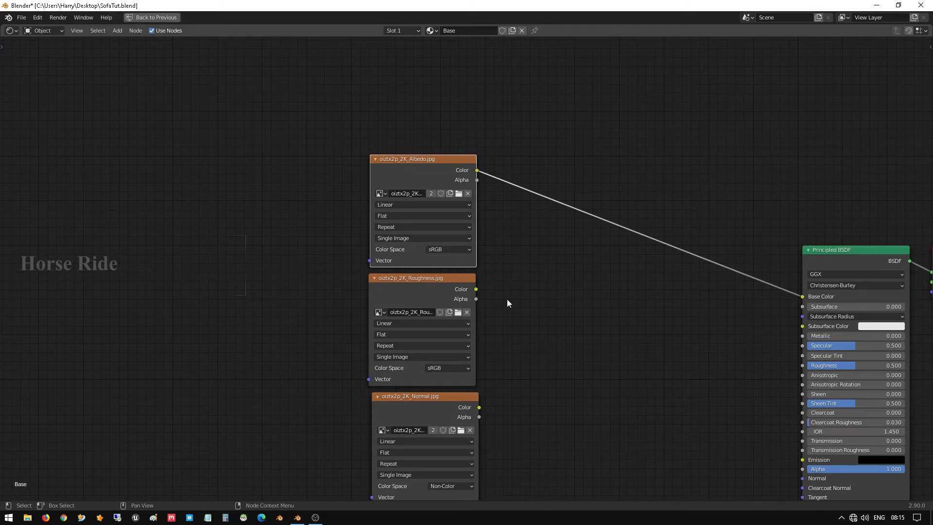
left_click(421, 142)
left_click(416, 160)
key("ctrl+t")
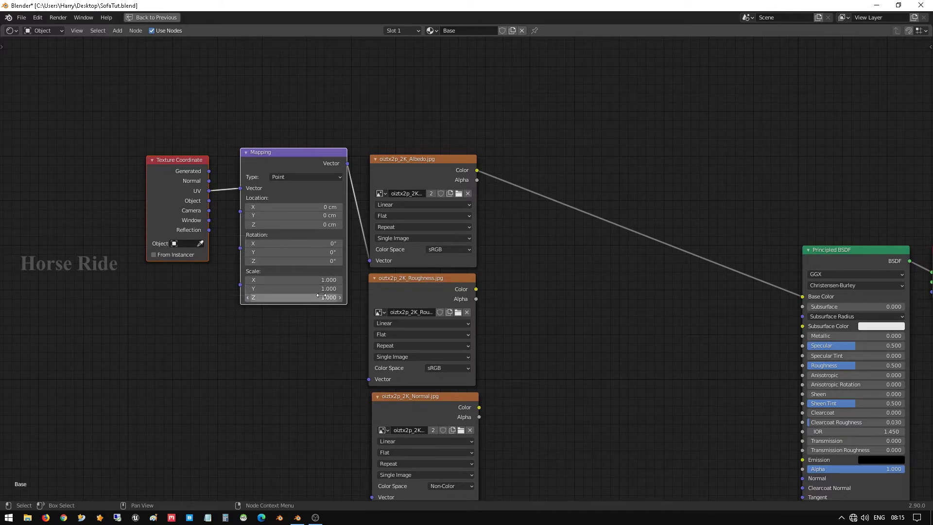
- Set the Mapping node's Scale to 50 on X, Y and Z
key("ctrl+space")
scroll(342, 365, "up", 4)
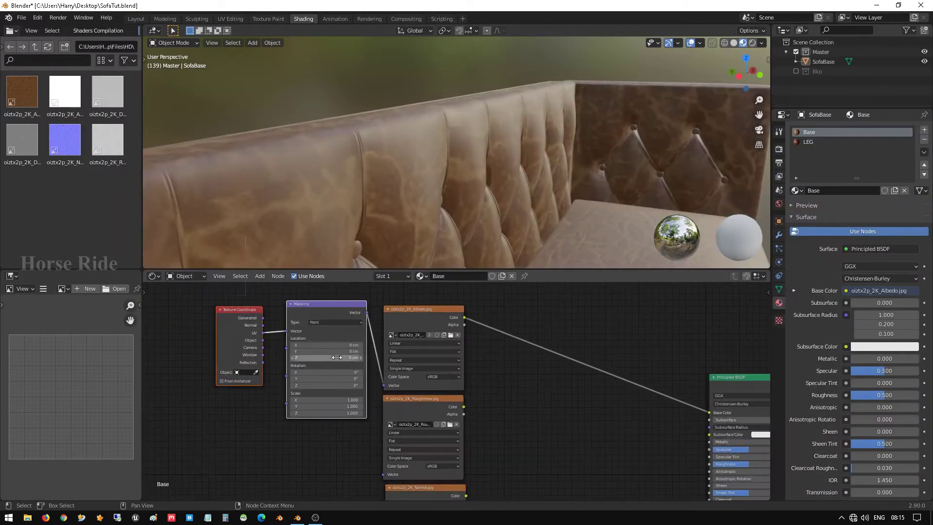
left_click(378, 391)
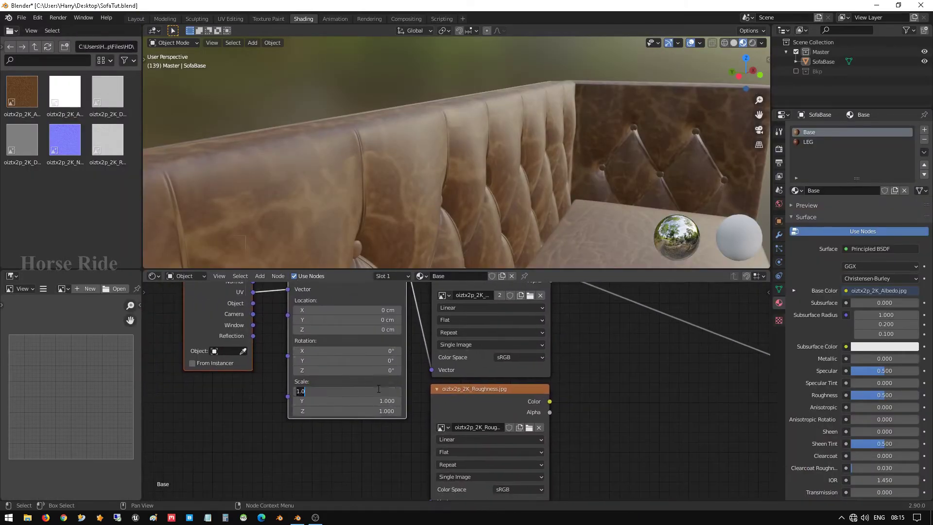
left_click(318, 472)
left_click_drag(308, 392, 309, 412)
type("50")
key("Return")
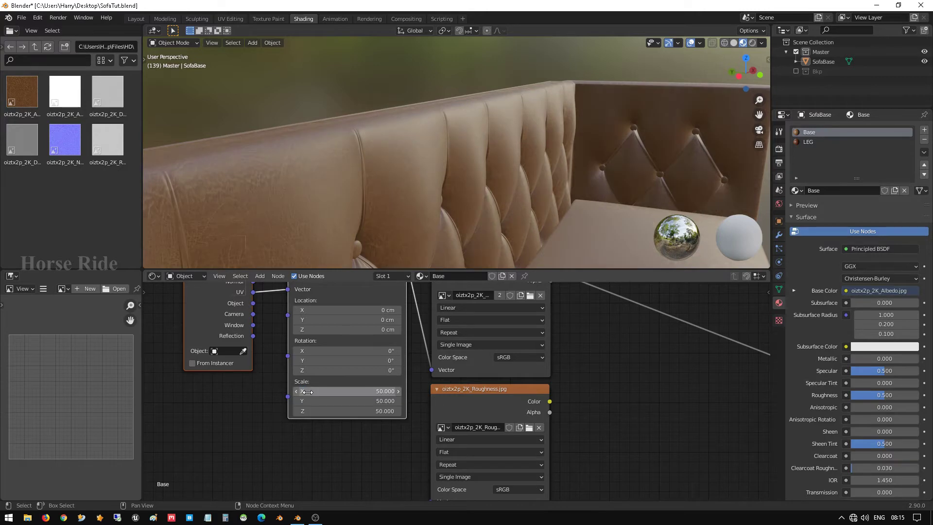
- Examine the leather texture on the backrest up close, then view the whole sofa in the Layout workspace
middle_click_drag(395, 194, 406, 170)
scroll(385, 176, "up", 2)
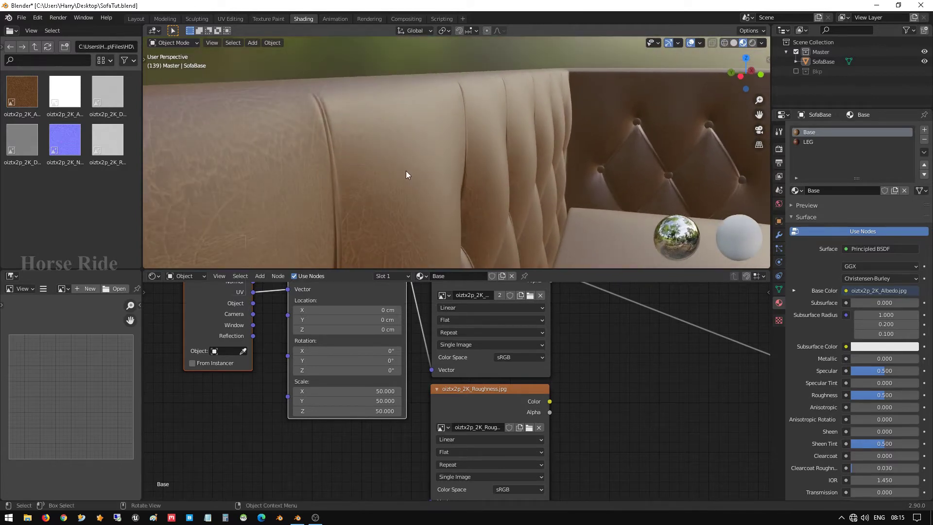
middle_click_drag(389, 229, 313, 193)
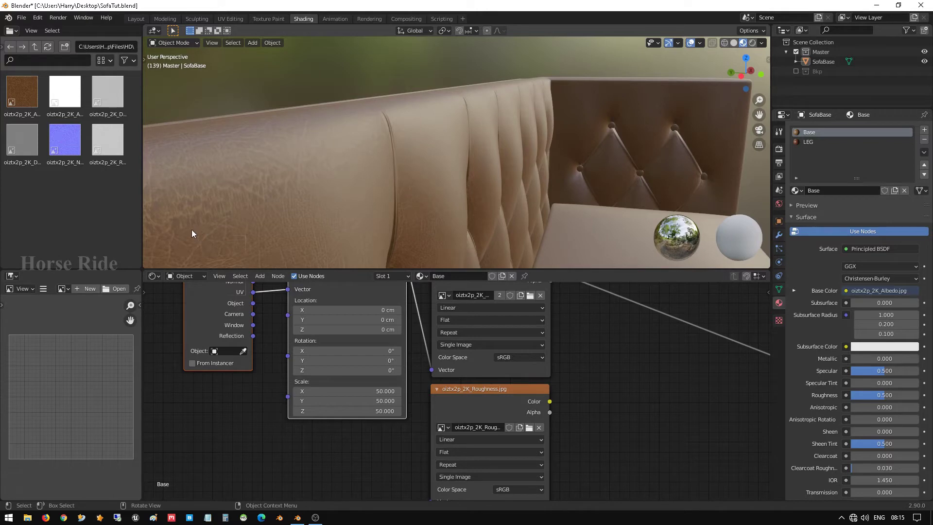
mouse_move(260, 185)
middle_mouse_down()
mouse_move(261, 194)
mouse_move(255, 187)
middle_mouse_up()
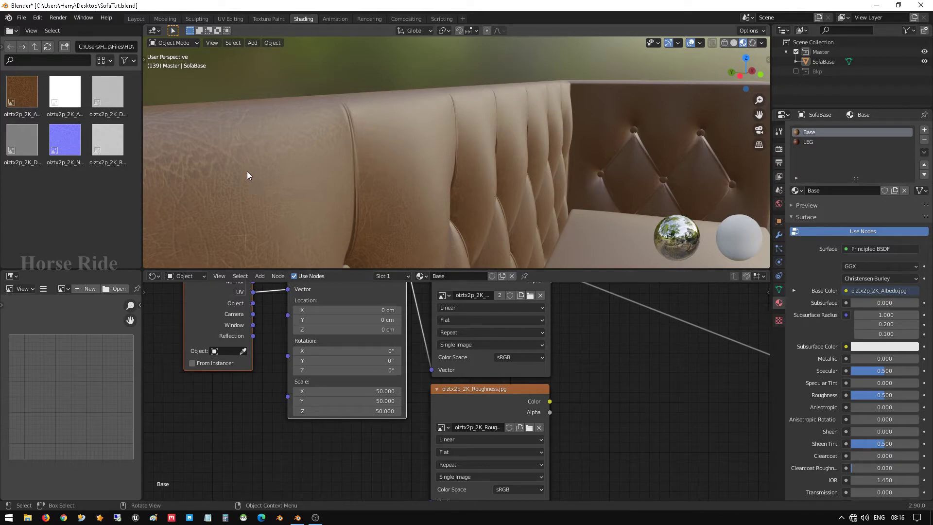
left_click(138, 18)
scroll(299, 156, "down", 1)
middle_click_drag(300, 156, 299, 162)
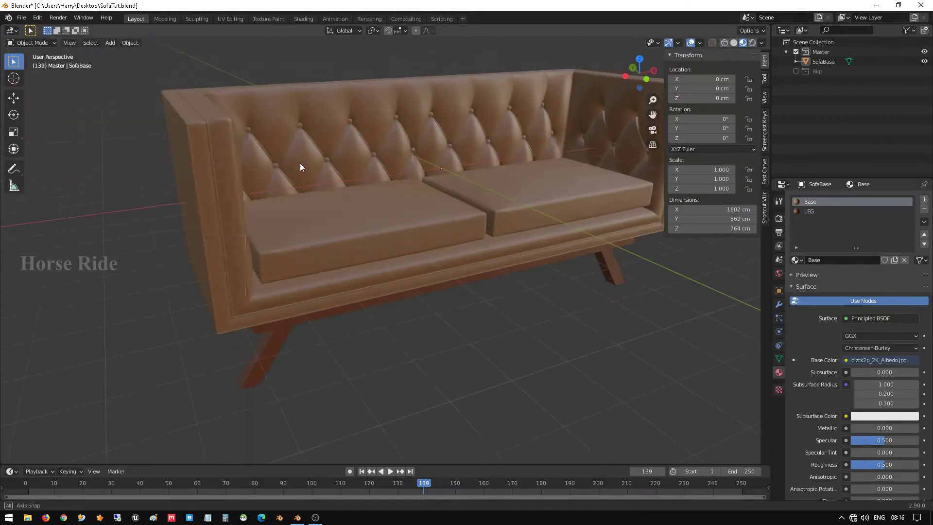
- Unwrap all faces of the SofaBase mesh with Smart UV Project
left_click(300, 130)
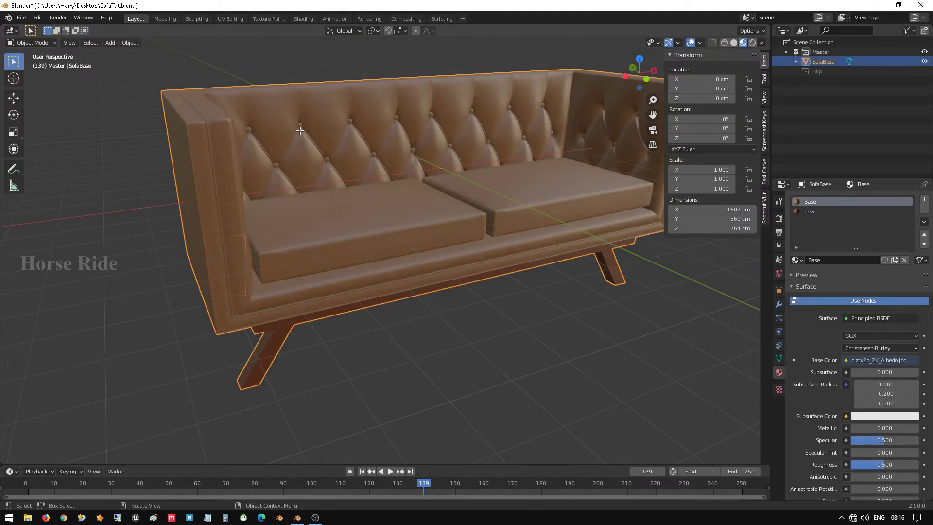
key("Tab")
key("a")
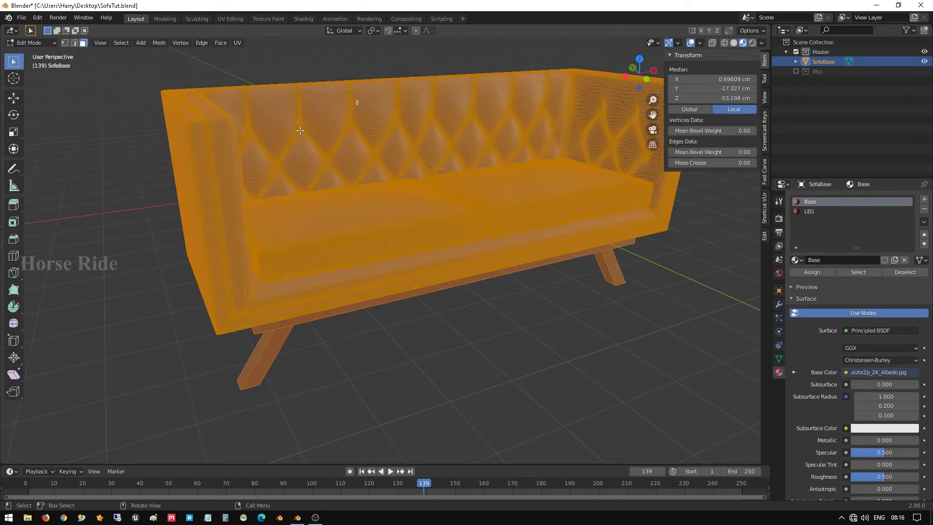
key("u")
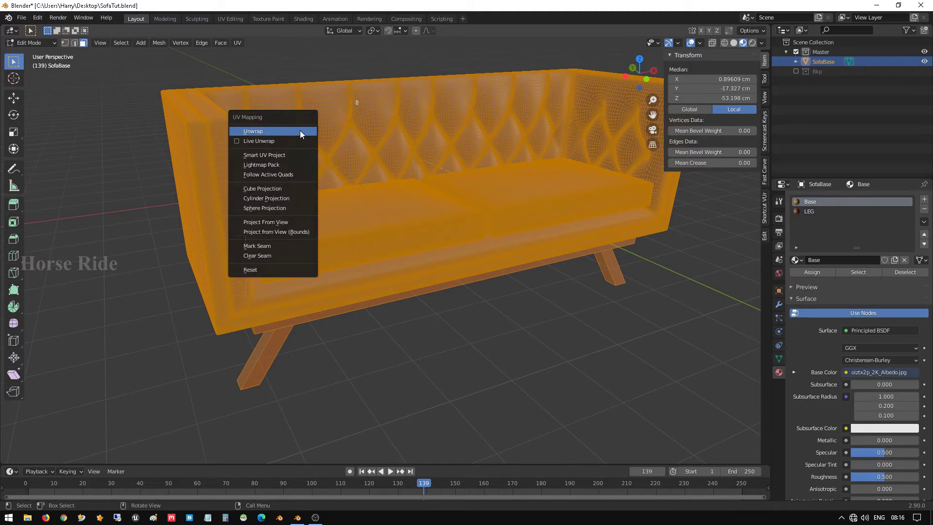
left_click(301, 155)
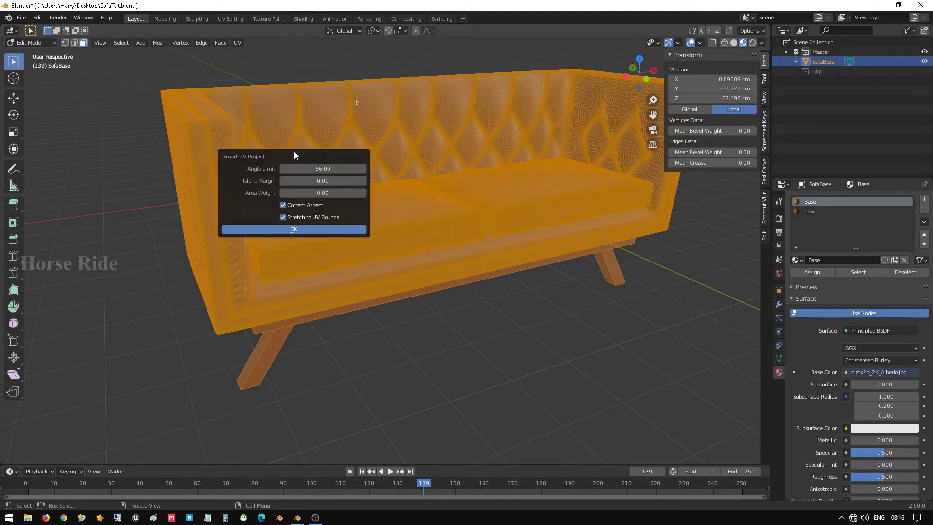
left_click(320, 182)
key("Return")
left_click(313, 230)
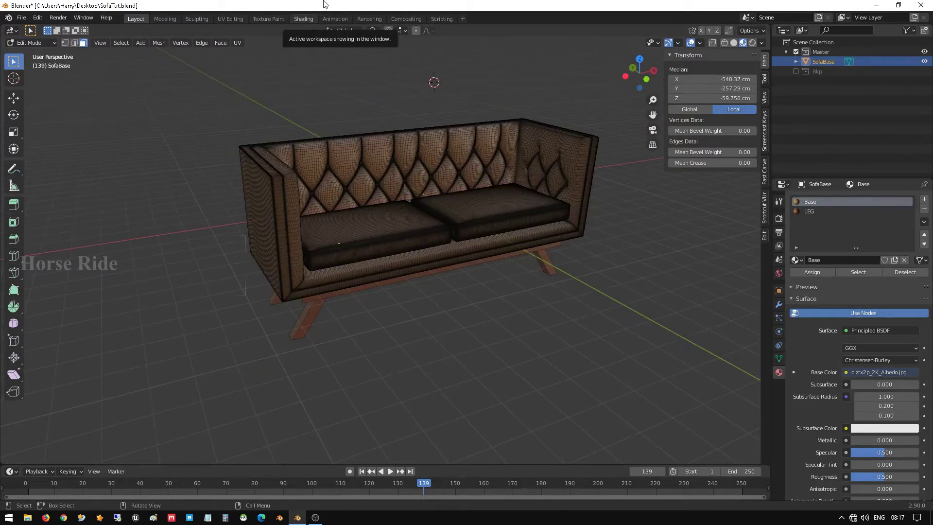
- Return SofaBase to Object Mode and open the Shading workspace
left_click(300, 20)
left_click(129, 21)
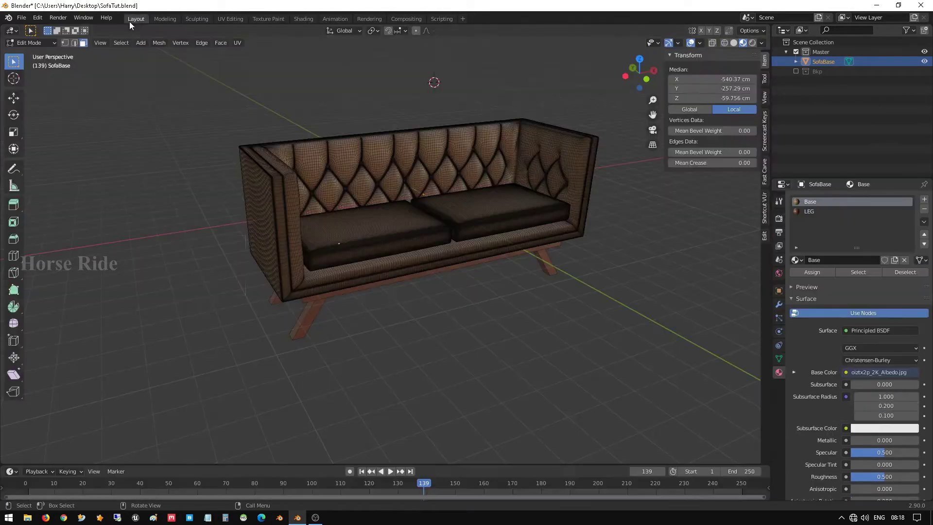
key("Tab")
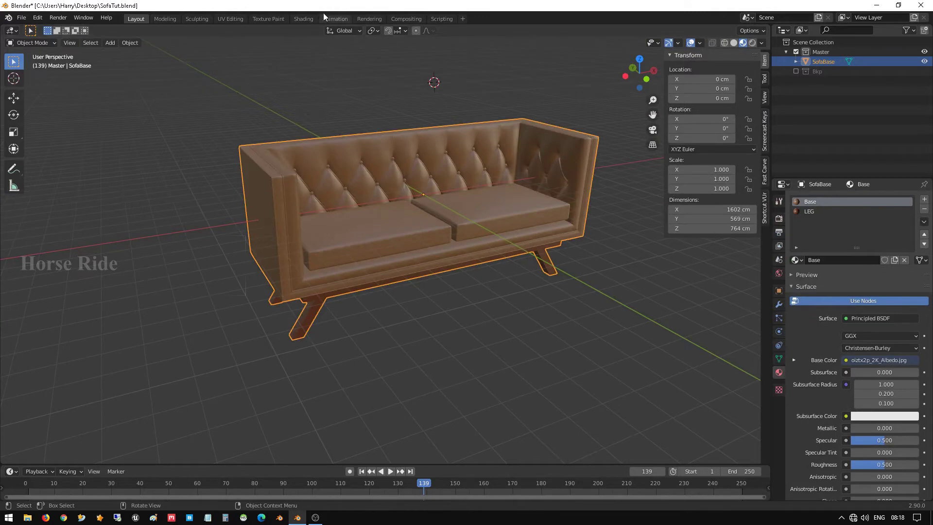
left_click(303, 18)
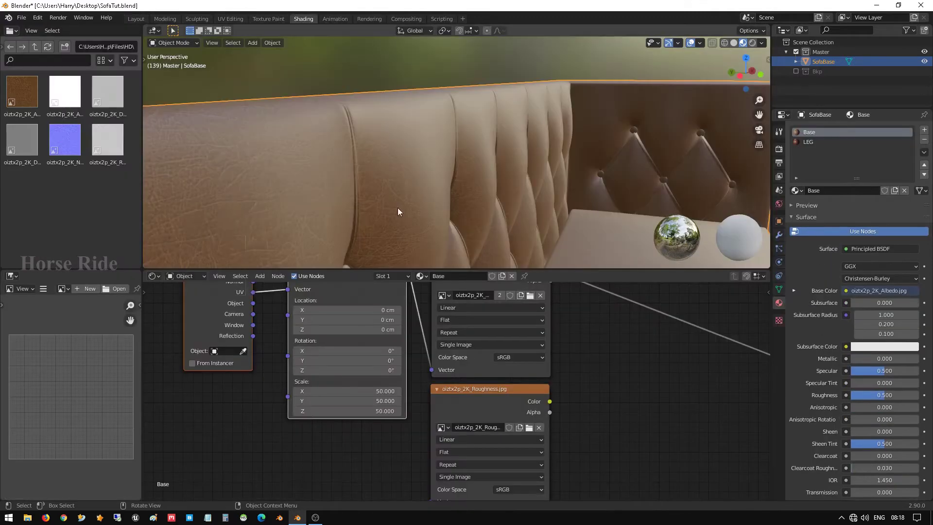
- Examine the leather texture on the backrest and armrests up close, as well as the whole sofa from the front
middle_click_drag(316, 146, 325, 149)
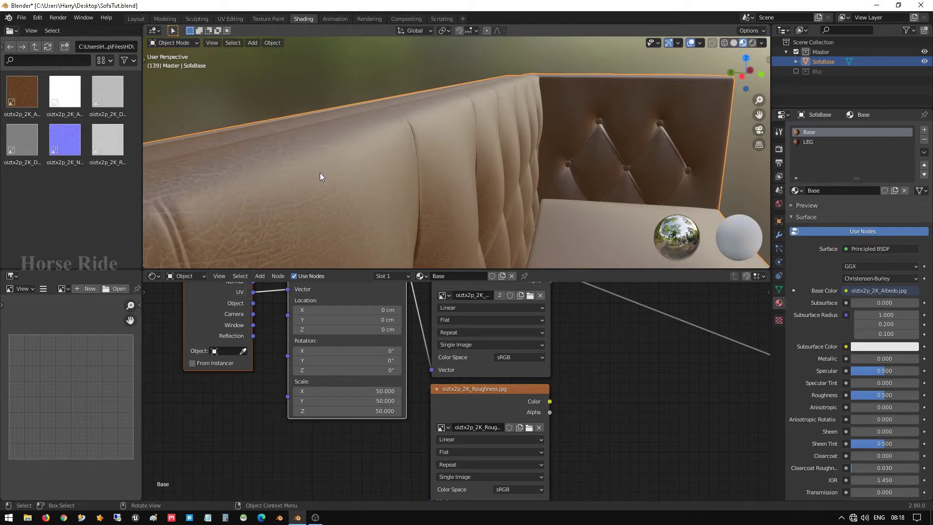
middle_click_drag(320, 174, 281, 176)
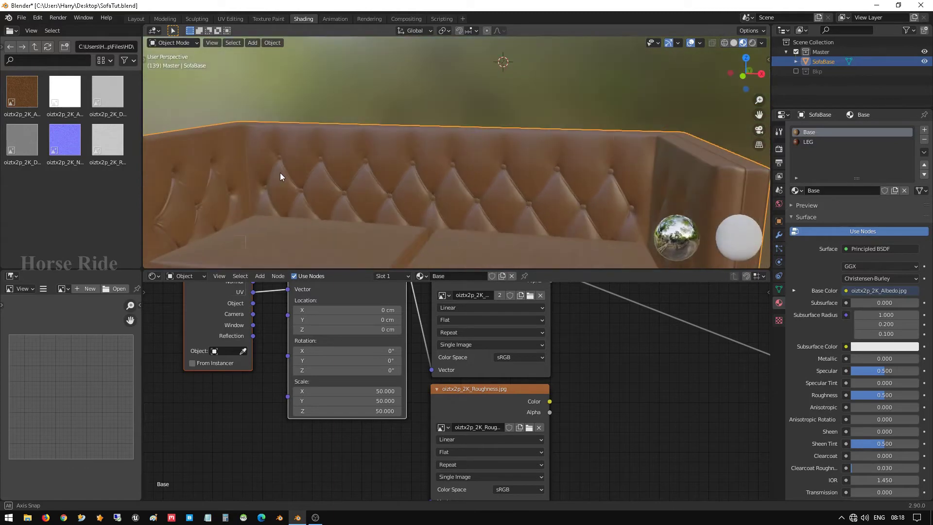
scroll(409, 179, "down", 8)
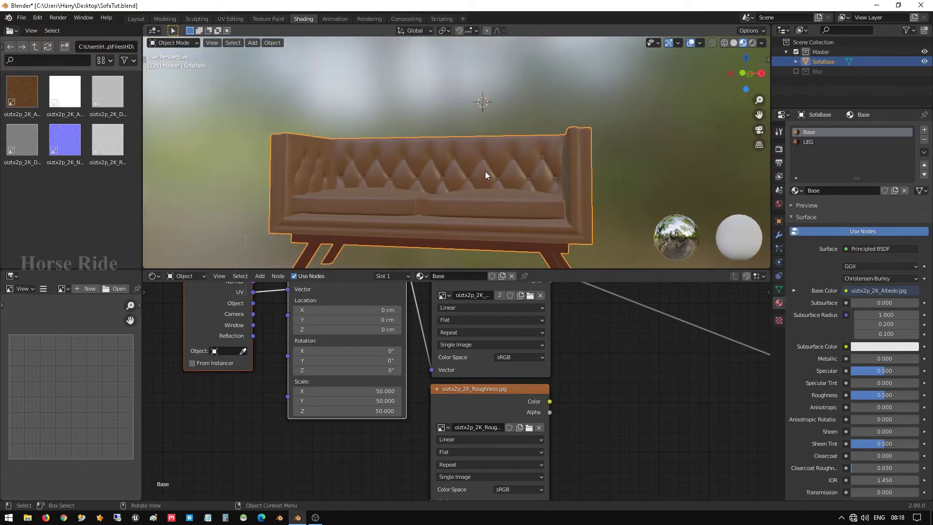
scroll(441, 171, "up", 4)
middle_click_drag(376, 163, 339, 171)
scroll(410, 175, "up", 4)
middle_click_drag(290, 170, 275, 196)
scroll(253, 146, "down", 8)
scroll(351, 215, "up", 1)
scroll(351, 215, "down", 2)
middle_click_drag(351, 215, 458, 219)
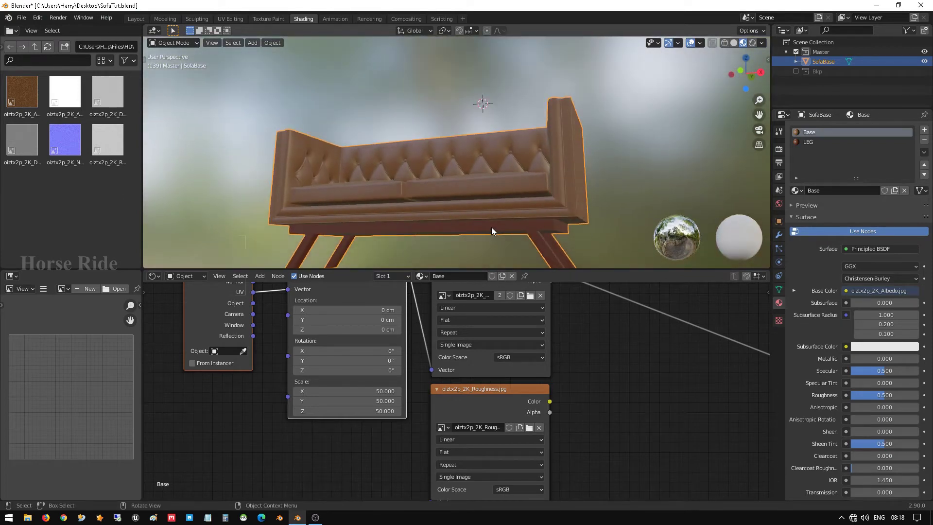
- Make LEG the active material and sample its Base Color from the leather on the sofa's armrest
left_click(808, 142)
middle_click_drag(598, 385, 227, 324)
left_click(551, 345)
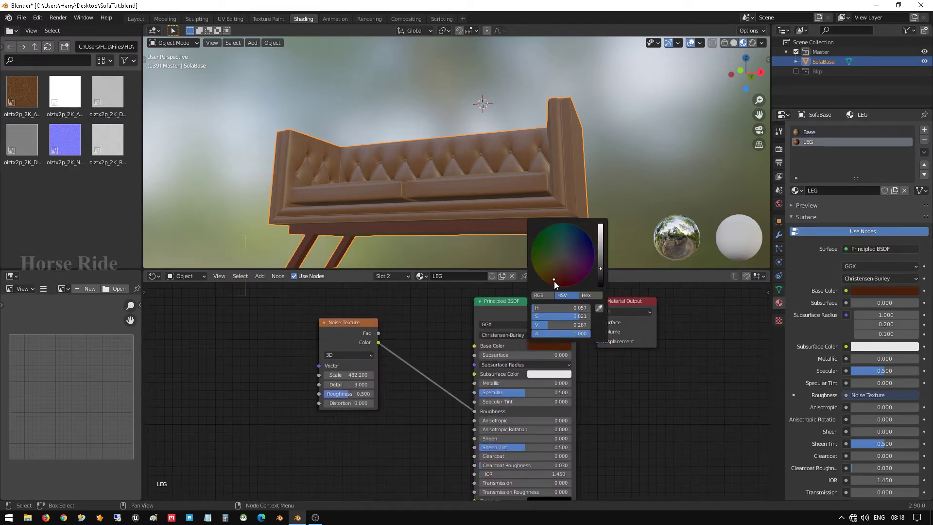
left_click_drag(554, 280, 550, 277)
left_click(599, 308)
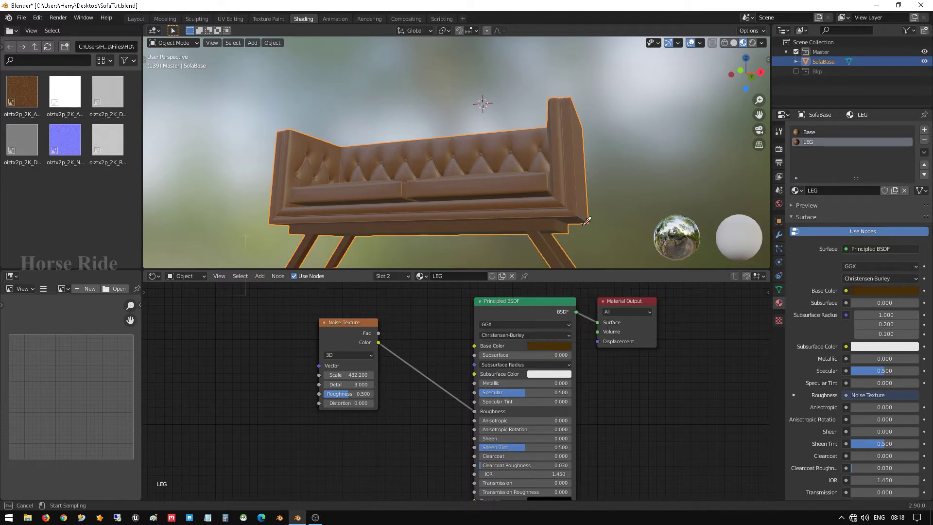
left_click(576, 174)
- Darken the LEG material's Base Color to an HSV value of 0.272 and check it on the frame
left_click(546, 345)
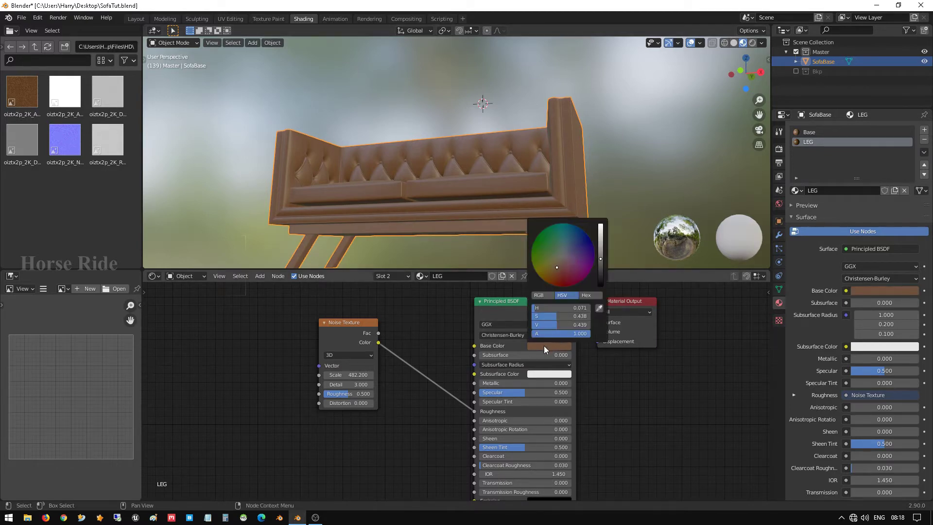
left_click_drag(601, 263, 601, 271)
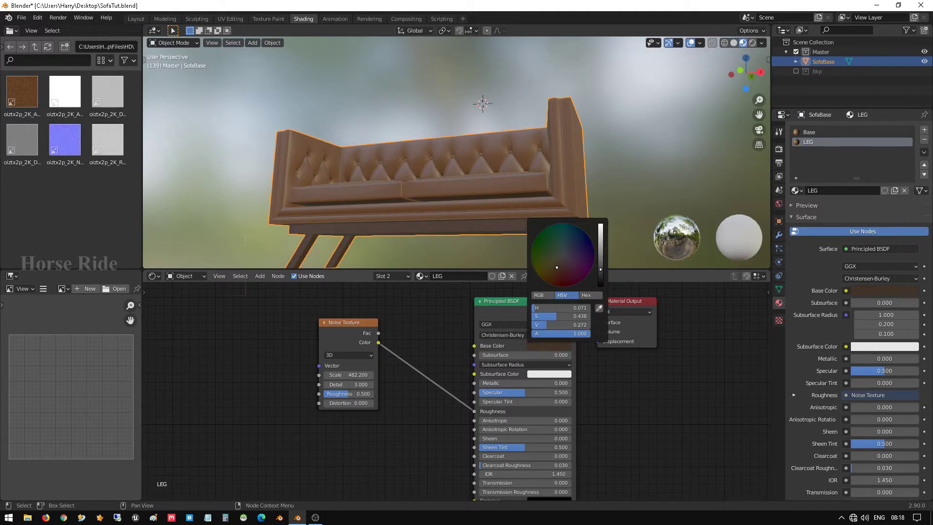
middle_click_drag(450, 203, 501, 231)
scroll(448, 223, "up", 3)
scroll(454, 216, "down", 5)
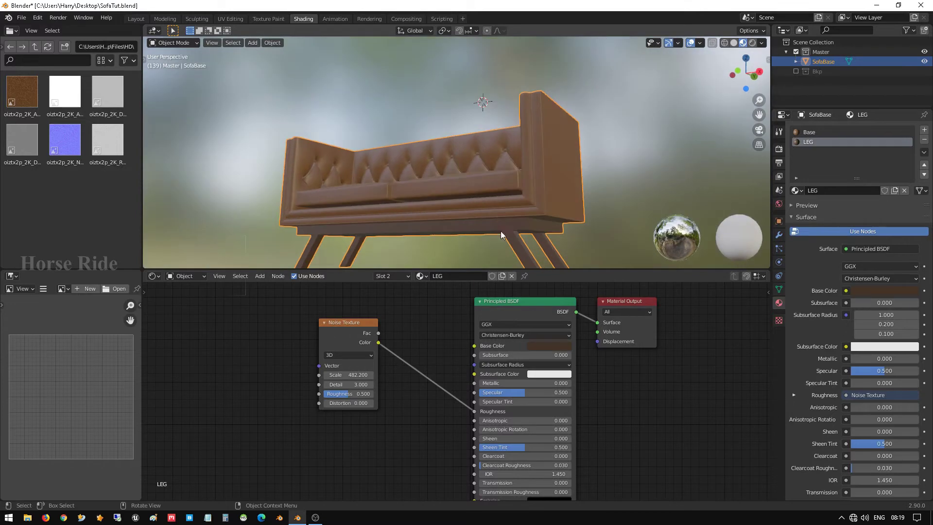
- Try black as the LEG material's Base Color and look at the frame and legs
left_click(560, 346)
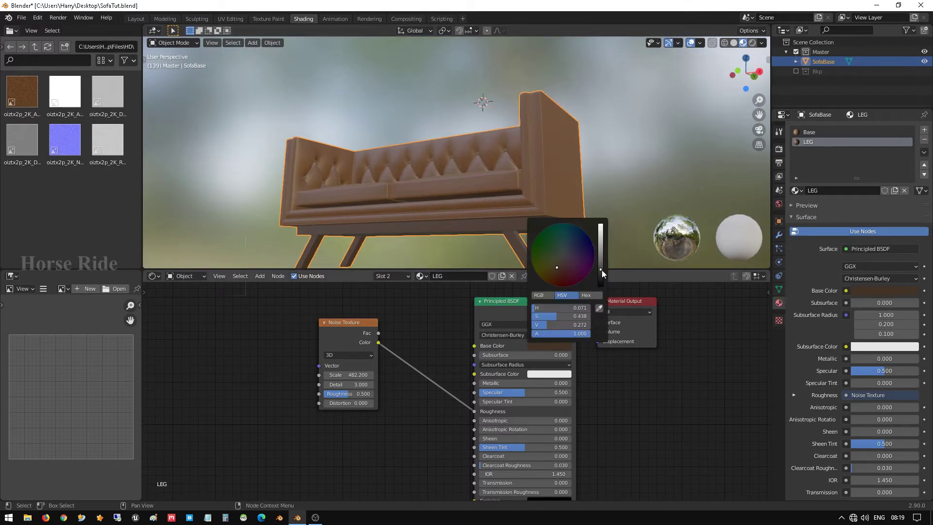
left_click_drag(602, 269, 600, 287)
mouse_move(419, 219)
middle_mouse_down()
mouse_move(481, 223)
mouse_move(431, 228)
mouse_move(428, 215)
mouse_move(430, 225)
middle_mouse_up()
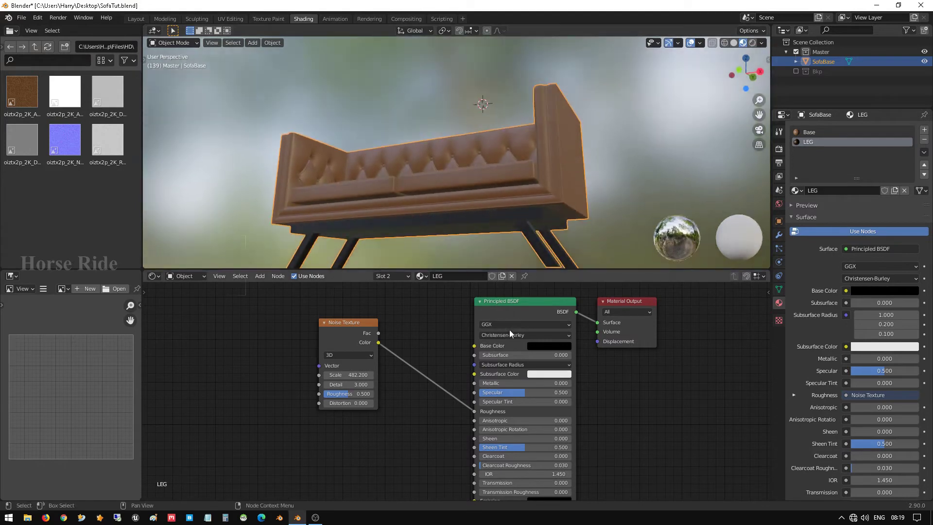
- Try a mid brown with hue 0.069, saturation 0.598 and value 0.546 as the LEG Base Color
left_click(541, 347)
mouse_move(601, 286)
left_mouse_down()
mouse_move(601, 253)
mouse_move(551, 265)
mouse_move(561, 259)
left_mouse_up()
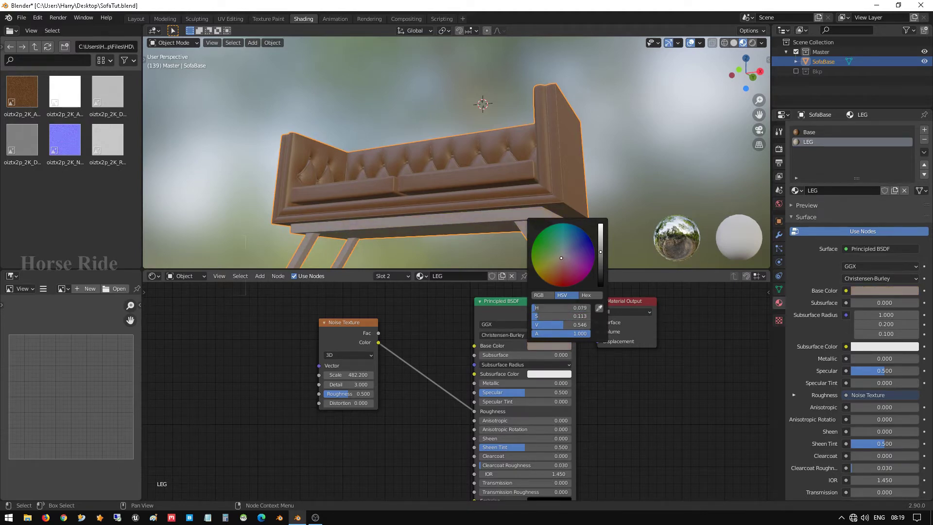
mouse_move(561, 258)
left_mouse_down()
mouse_move(573, 273)
mouse_move(557, 282)
mouse_move(554, 271)
left_mouse_up()
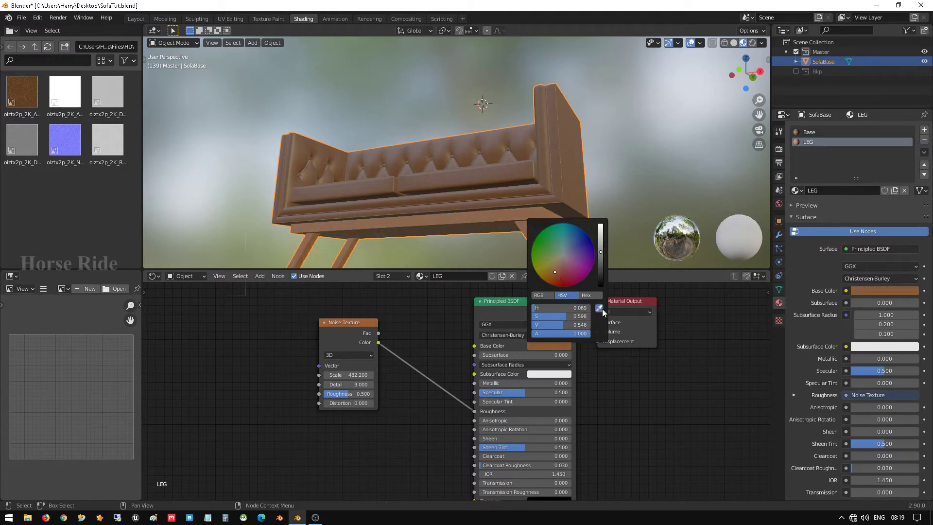
- Resample the LEG Base Color from the armrest's leather and darken it to a very deep brown
left_click(601, 309)
left_click(541, 149)
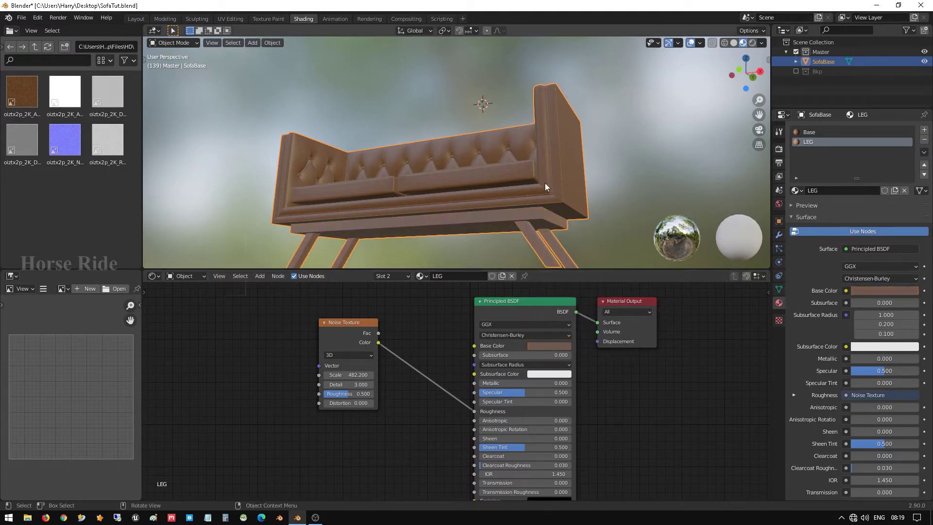
left_click(549, 345)
left_click_drag(600, 263, 601, 285)
- Examine the leather grain along the upper part of the backrest up close
middle_click_drag(466, 265, 539, 187)
scroll(486, 207, "up", 3)
scroll(486, 184, "up", 1)
scroll(487, 189, "up", 5)
scroll(539, 192, "down", 2)
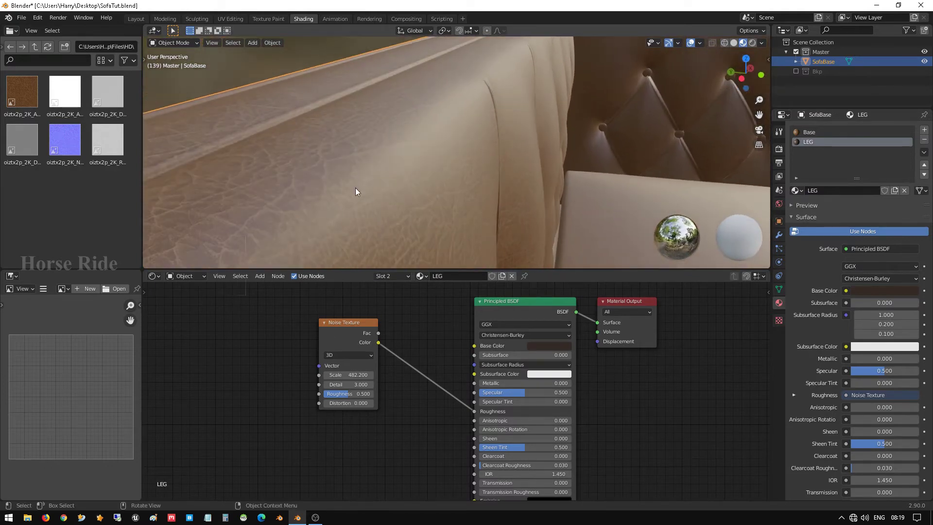
scroll(355, 189, "up", 4)
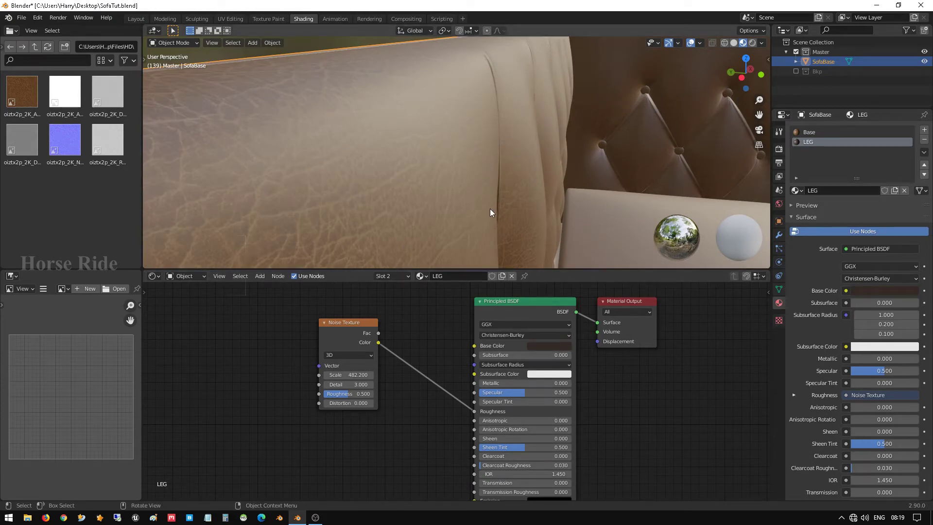
- Make Base the active material and inspect its texture nodes alongside the leather on the backrest
left_click(824, 130)
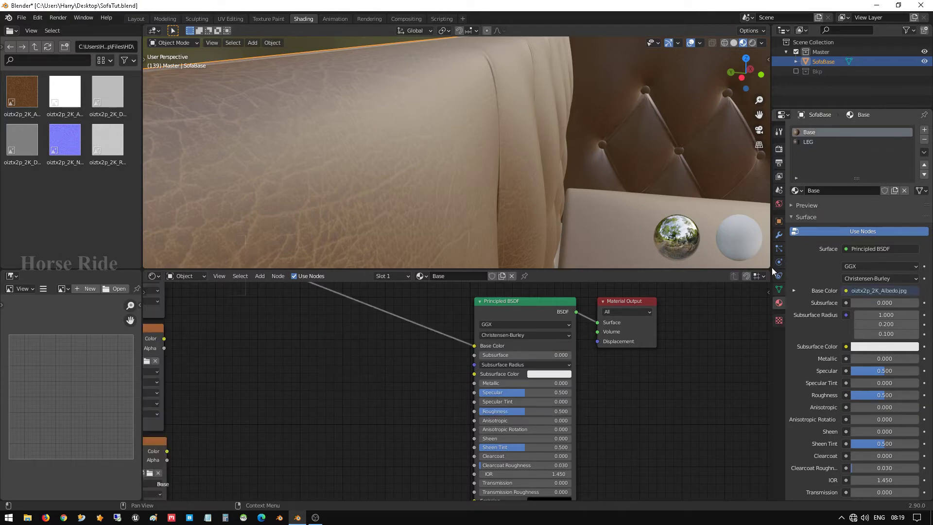
scroll(393, 356, "down", 6)
middle_click_drag(358, 349, 447, 328)
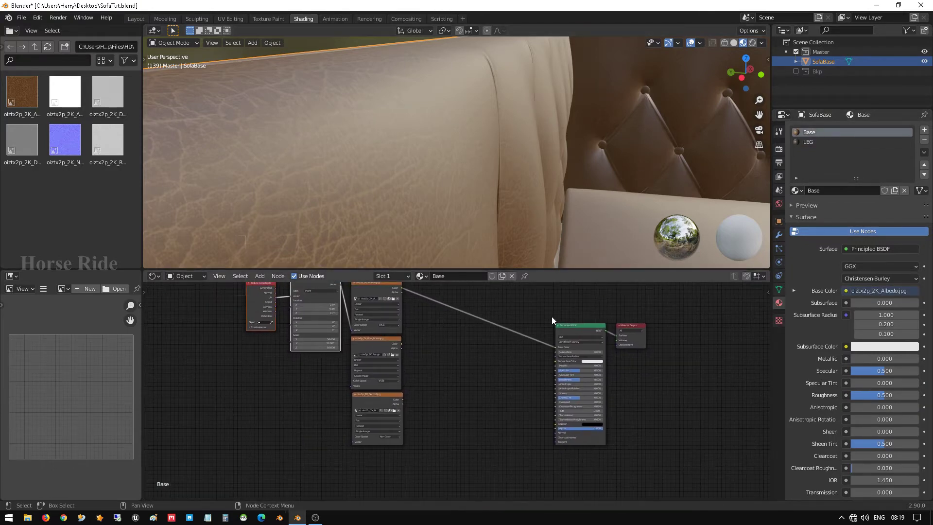
mouse_move(648, 162)
middle_mouse_down()
mouse_move(621, 162)
mouse_move(648, 153)
mouse_move(662, 168)
mouse_move(633, 176)
mouse_move(642, 160)
middle_mouse_up()
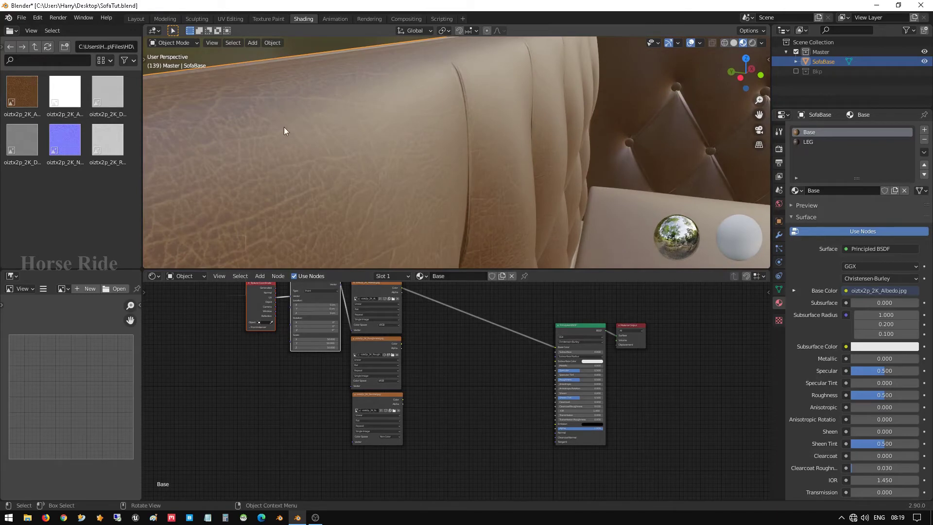
scroll(428, 400, "up", 1)
scroll(428, 400, "up", 3)
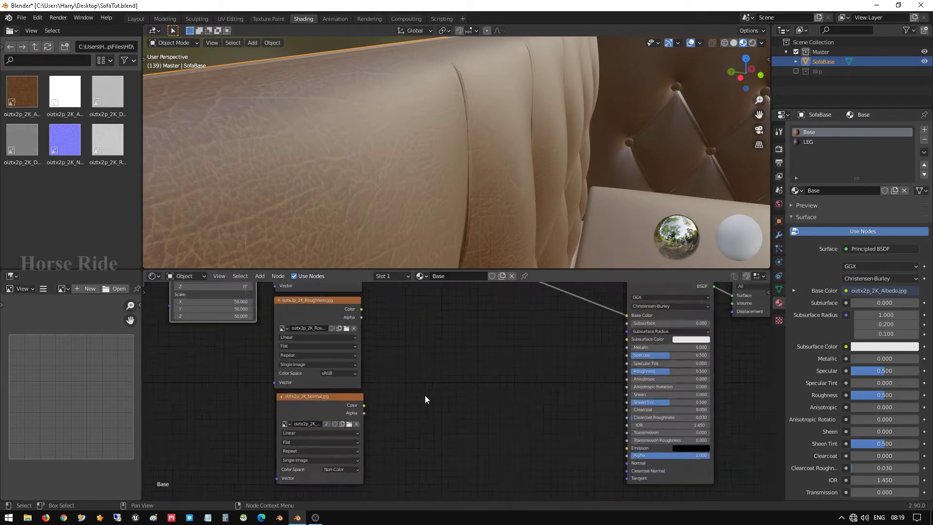
- Add a Normal Map node and route the Normal texture's Color through it into the Principled BSDF's Normal input
scroll(425, 399, "up", 3)
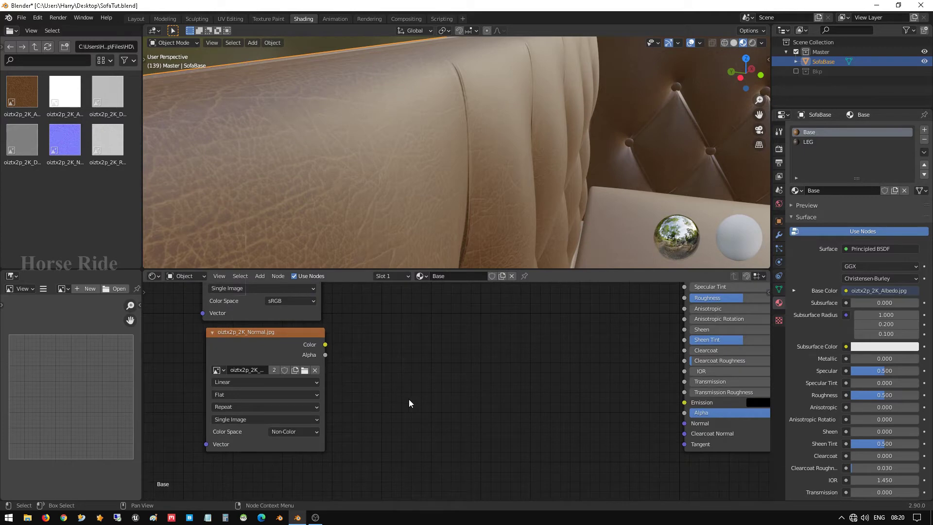
key("shift+a")
mouse_move(409, 398)
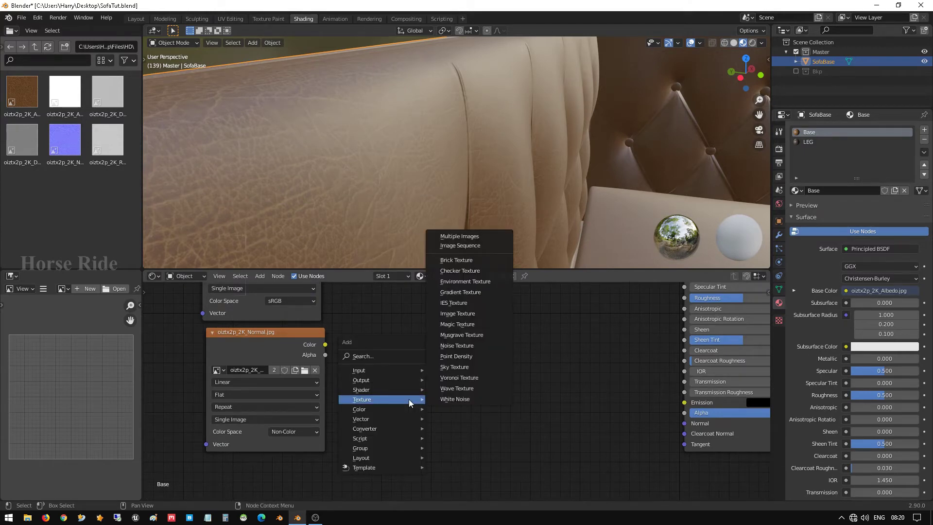
left_click(393, 357)
type("m")
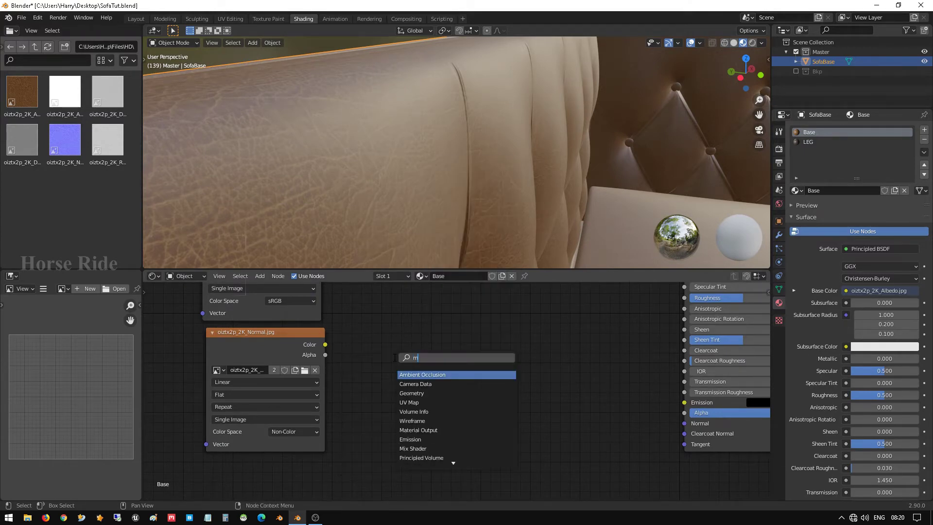
type("ap")
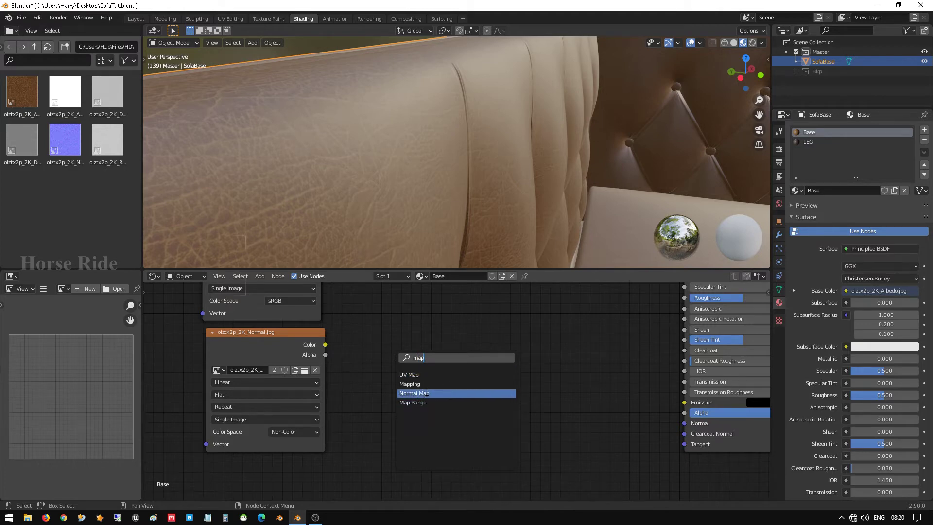
left_click(415, 393)
left_click(442, 384)
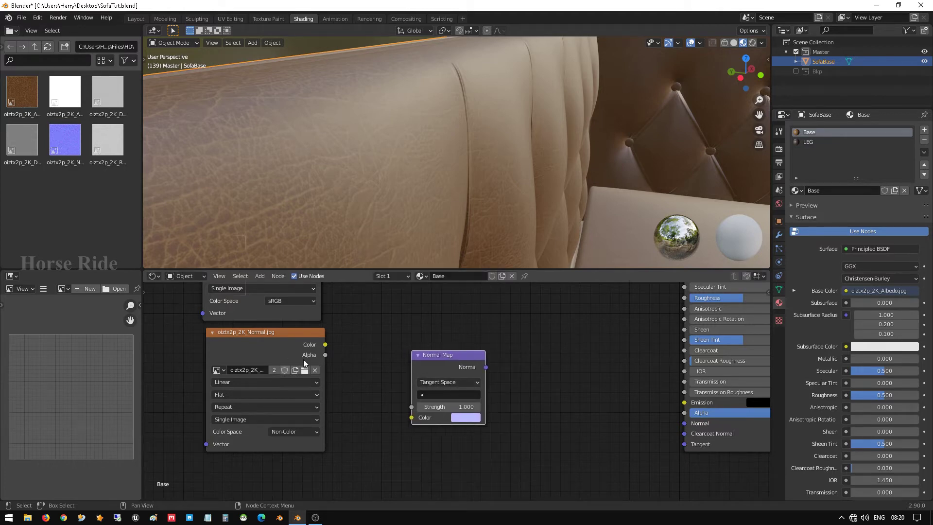
left_click_drag(325, 345, 411, 418)
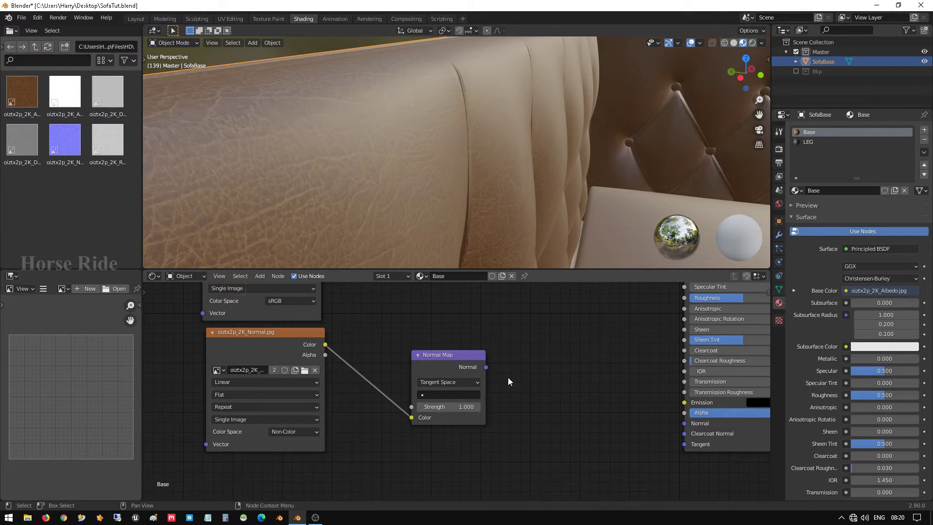
mouse_move(486, 367)
left_mouse_down()
mouse_move(622, 416)
mouse_move(687, 425)
left_mouse_up()
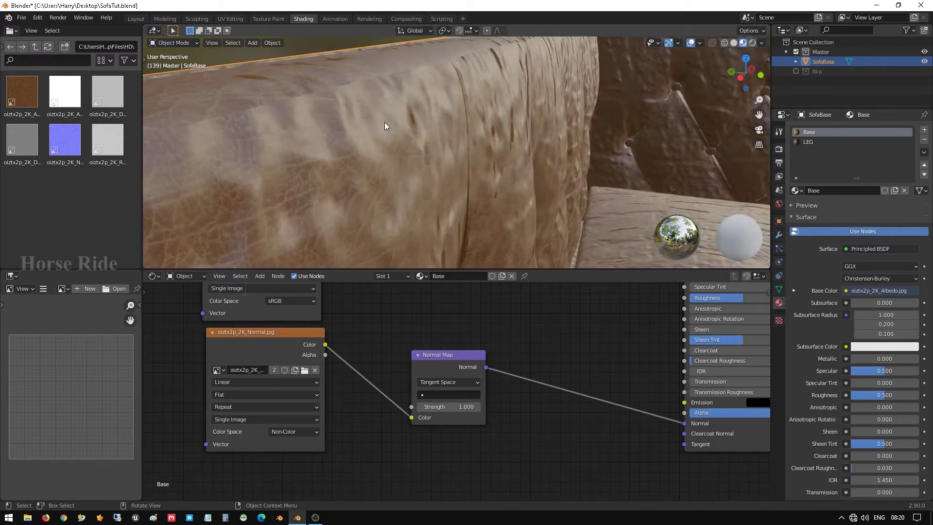
- Inspect the normal-mapped leather across the sofa and set the Normal Map strength to 0.1
middle_click_drag(495, 100, 387, 103)
scroll(418, 93, "down", 7)
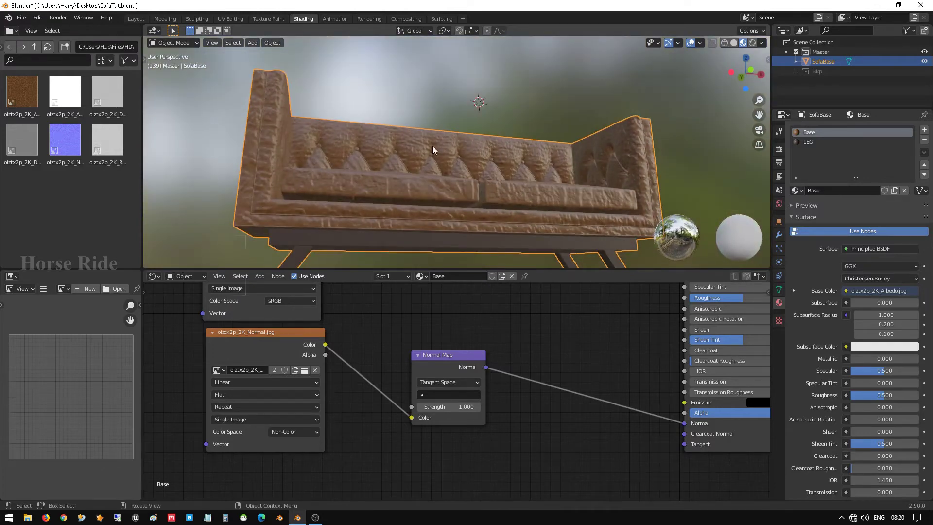
middle_click_drag(432, 146, 431, 165)
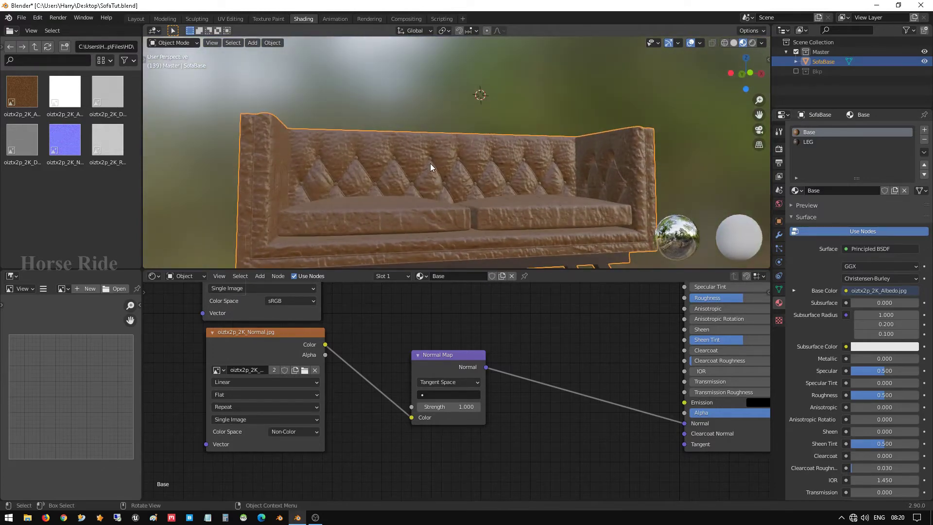
scroll(413, 158, "up", 8)
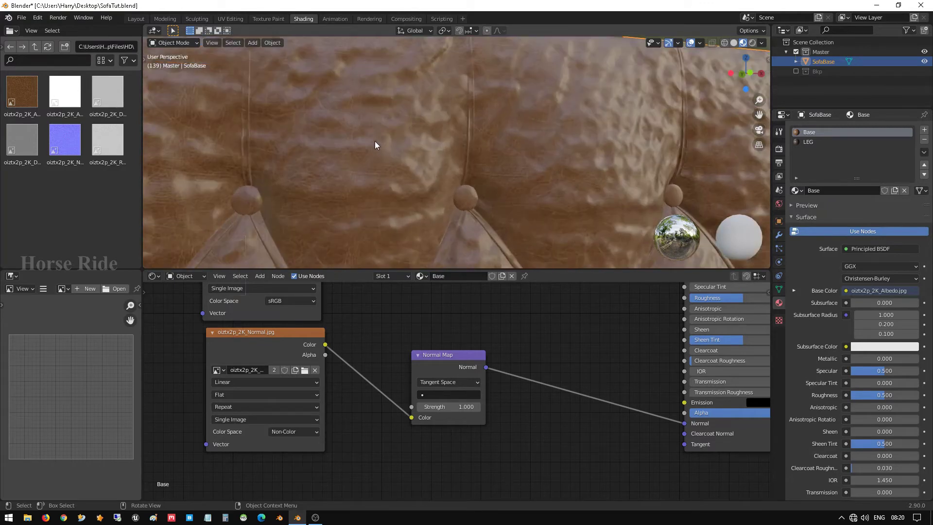
middle_click_drag(375, 142, 438, 168)
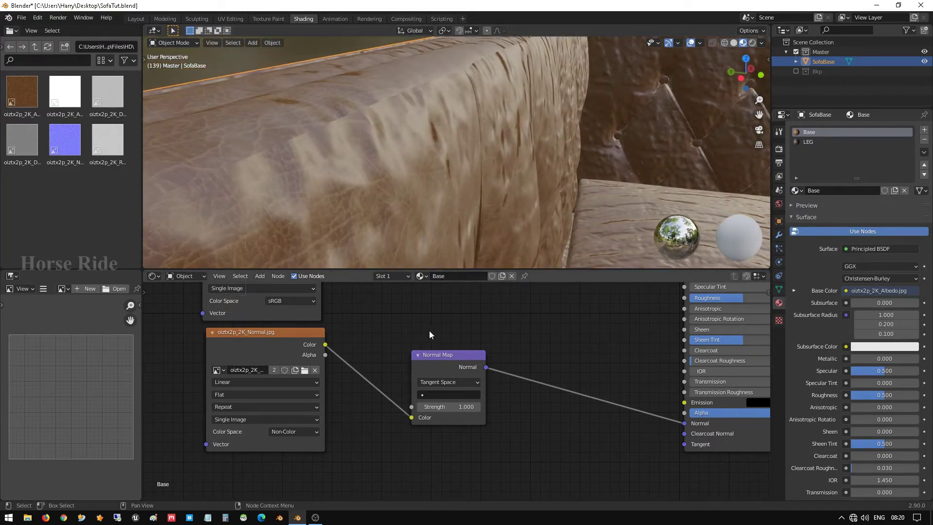
left_click_drag(457, 407, 425, 407)
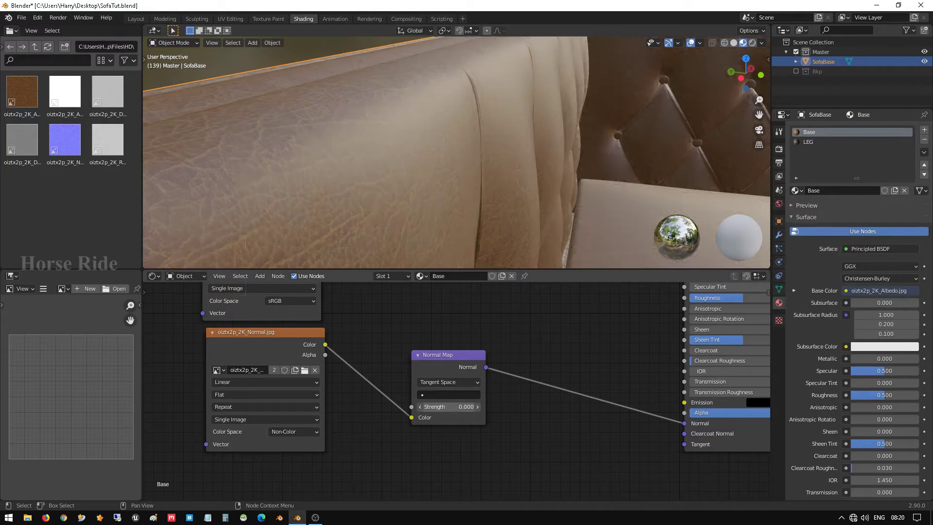
left_click(458, 411)
type("0.1")
key("Return")
middle_click_drag(455, 212, 456, 156, "shift")
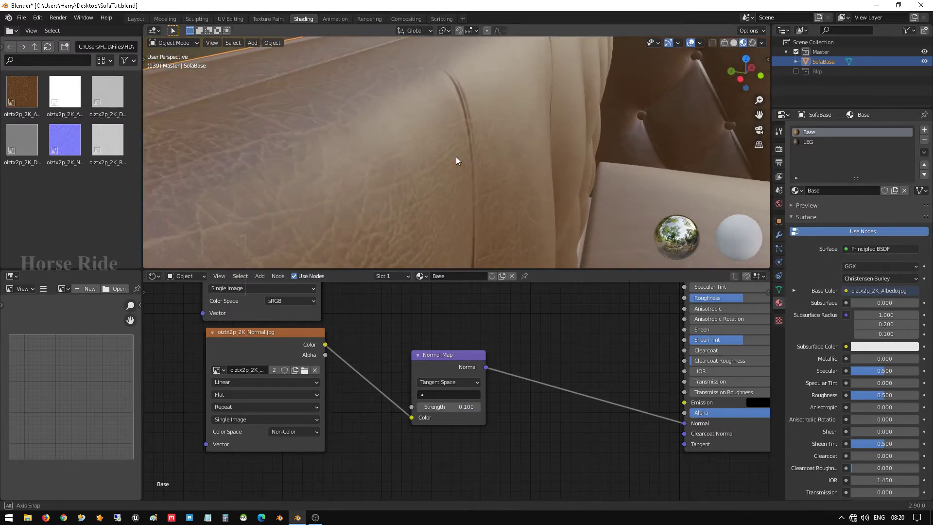
- Set the strength of the Base material's Normal Map node to 0.2
left_click(446, 383)
left_click(440, 368)
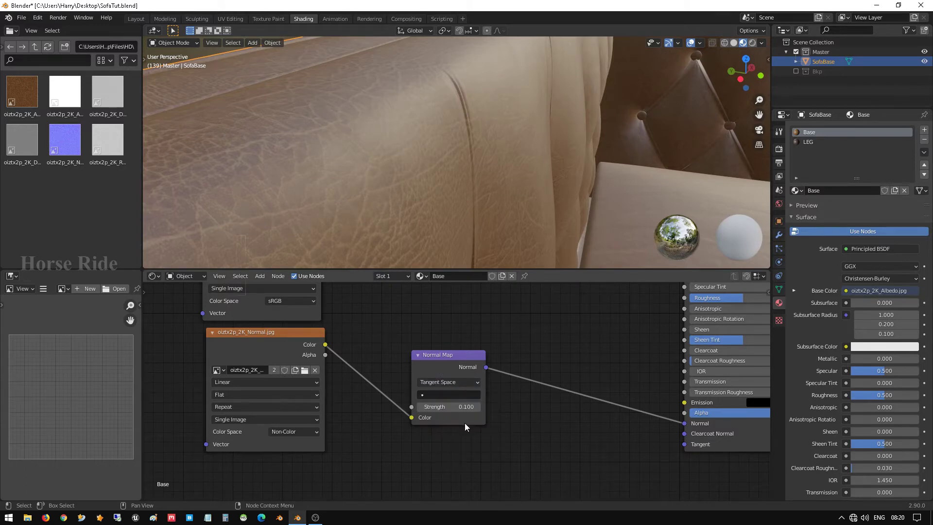
left_click(462, 410)
type("0.2")
key("Return")
middle_click_drag(491, 253, 480, 194)
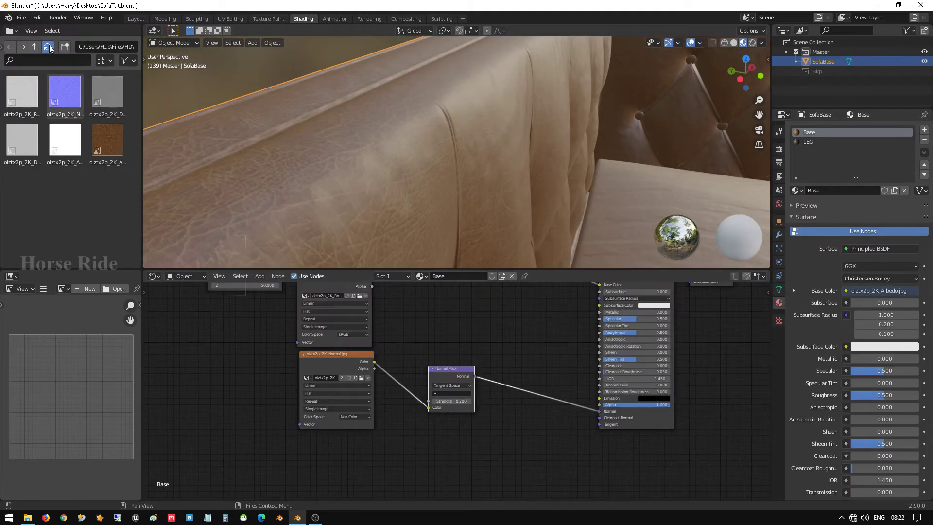
- Bring the Displacement texture into the Base node graph above Normal Map, and add a Bump node between it and the Principled BSDF
left_click(120, 110)
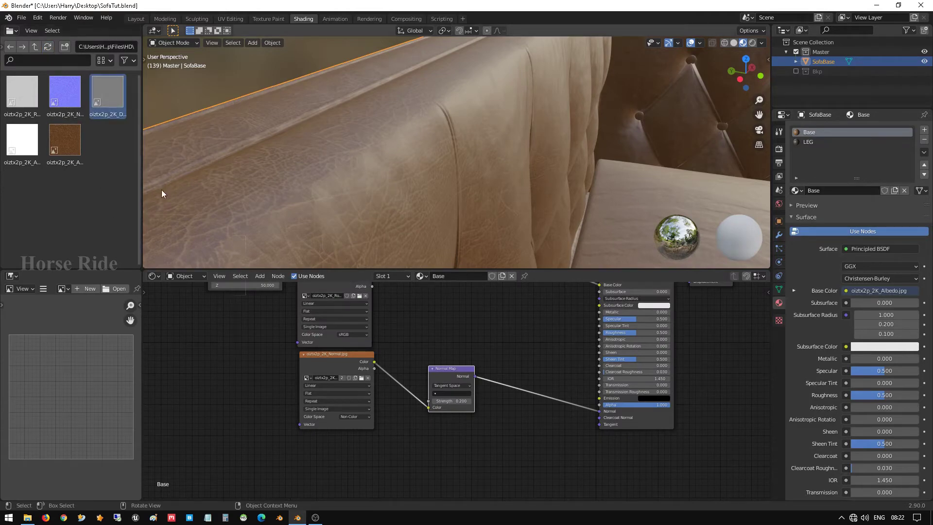
left_click_drag(107, 92, 424, 285)
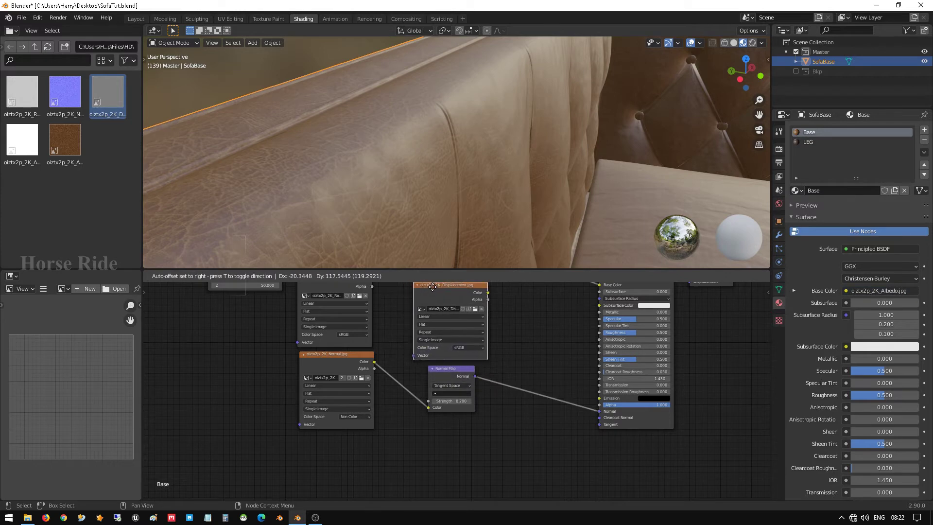
right_click(531, 358)
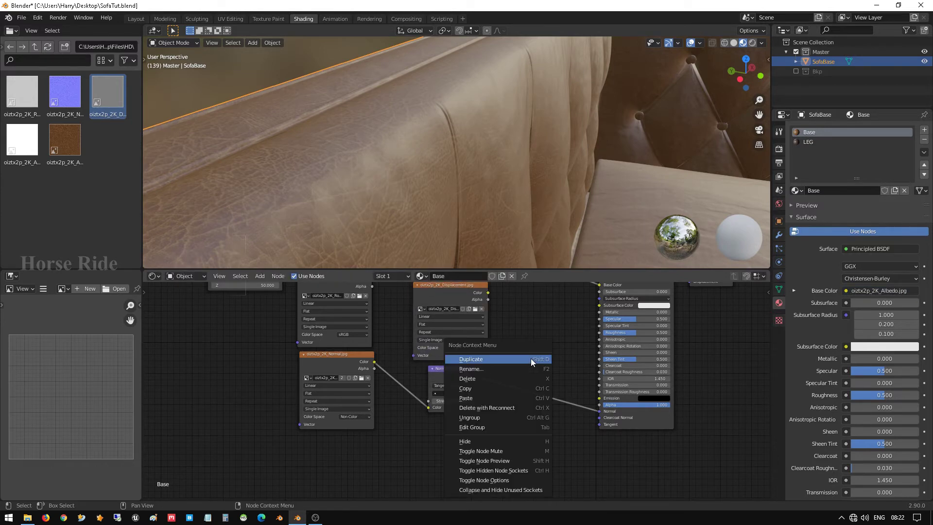
key("shift+a")
left_click(517, 302)
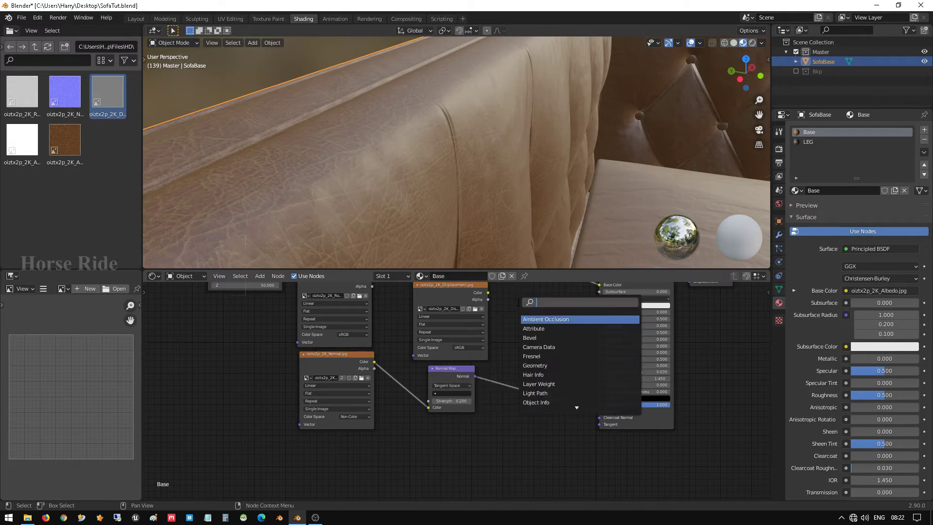
type("b")
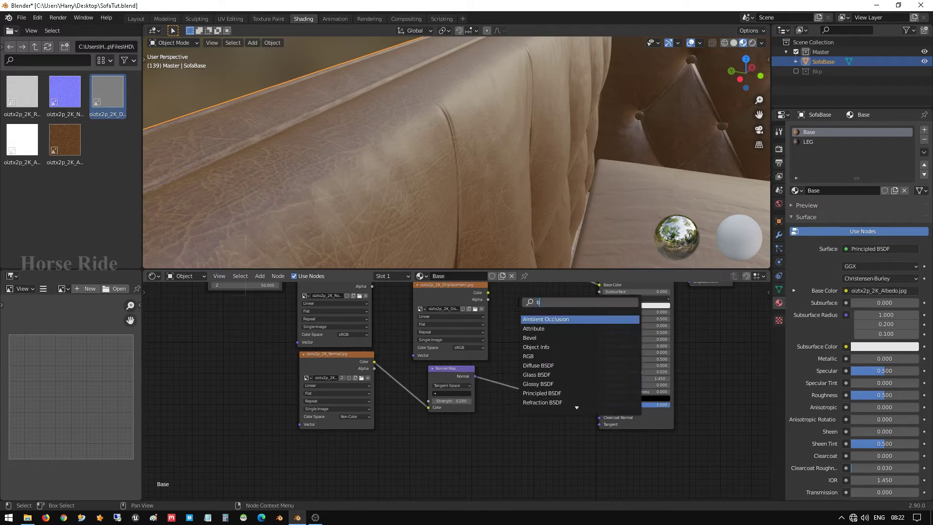
type("ump")
key("Return")
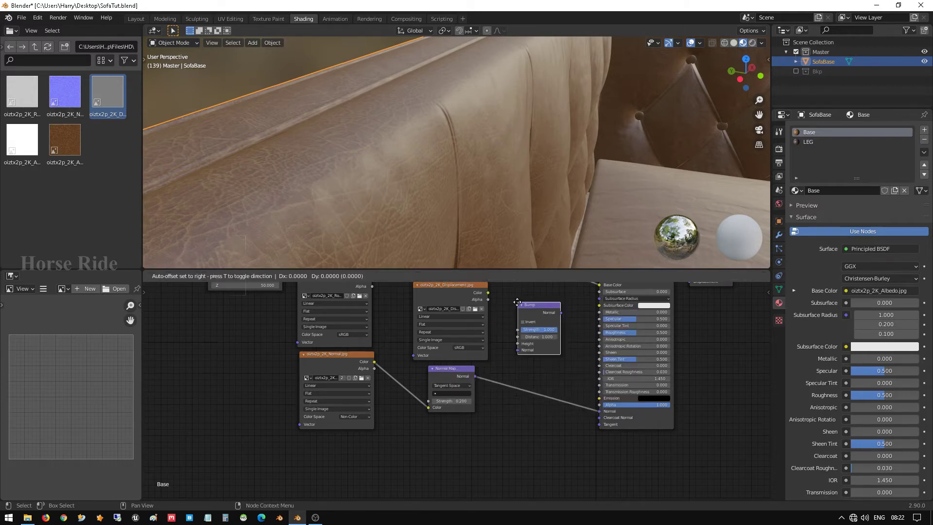
left_click(513, 307)
- Reroute Normal Map's output from the Principled BSDF to Bump's Normal input, and feed the Displacement texture's Alpha into Bump's Height
left_click_drag(440, 378, 453, 396)
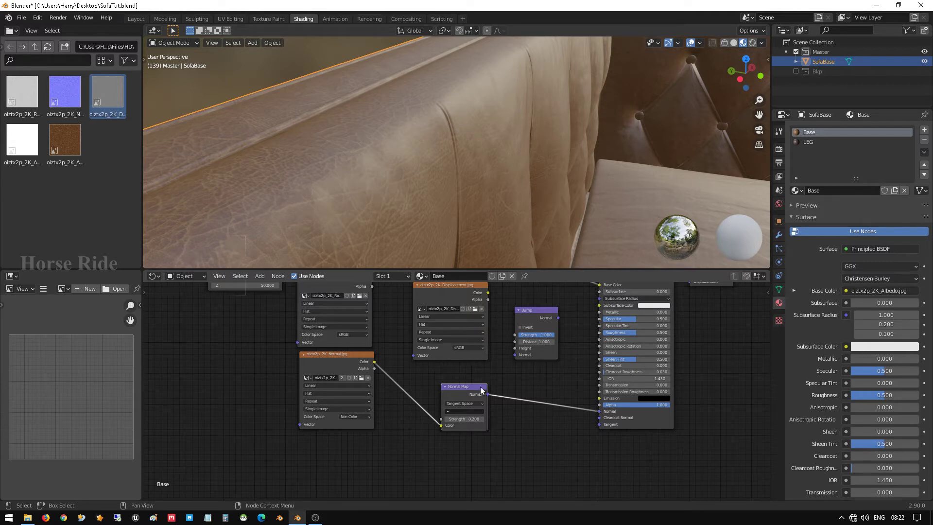
left_click_drag(487, 394, 515, 355)
left_click_drag(601, 412, 509, 386)
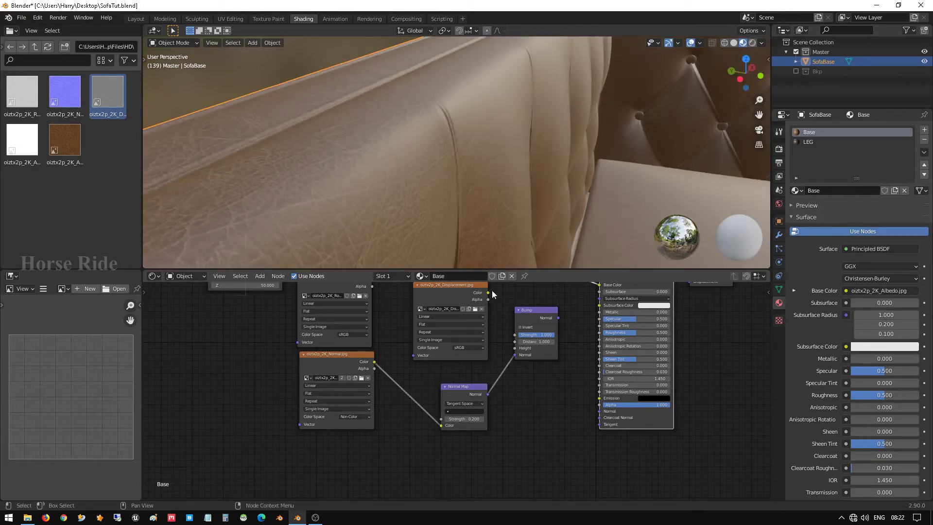
mouse_move(487, 292)
left_mouse_down()
mouse_move(502, 311)
mouse_move(499, 299)
mouse_move(492, 308)
left_mouse_up()
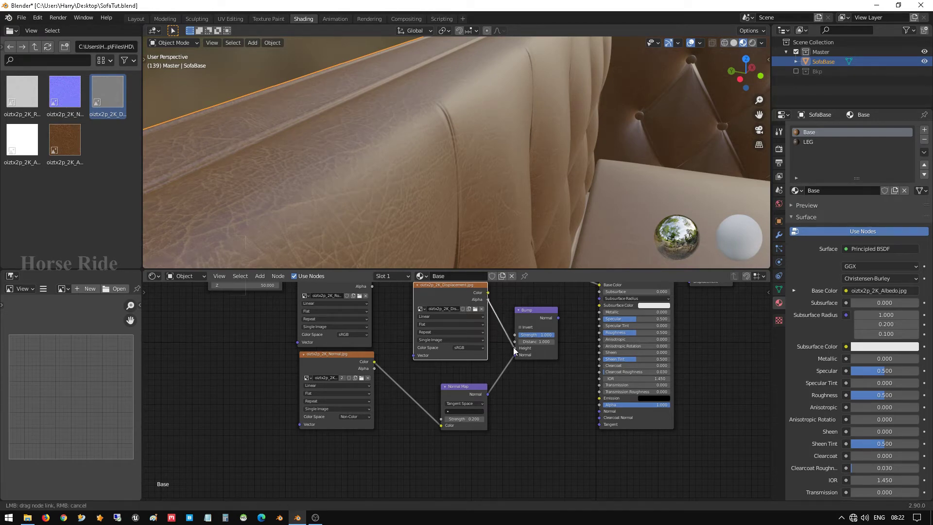
left_click_drag(514, 349, 514, 349)
- Set the color space of the Displacement and Roughness textures to Non-Color
left_click(481, 347)
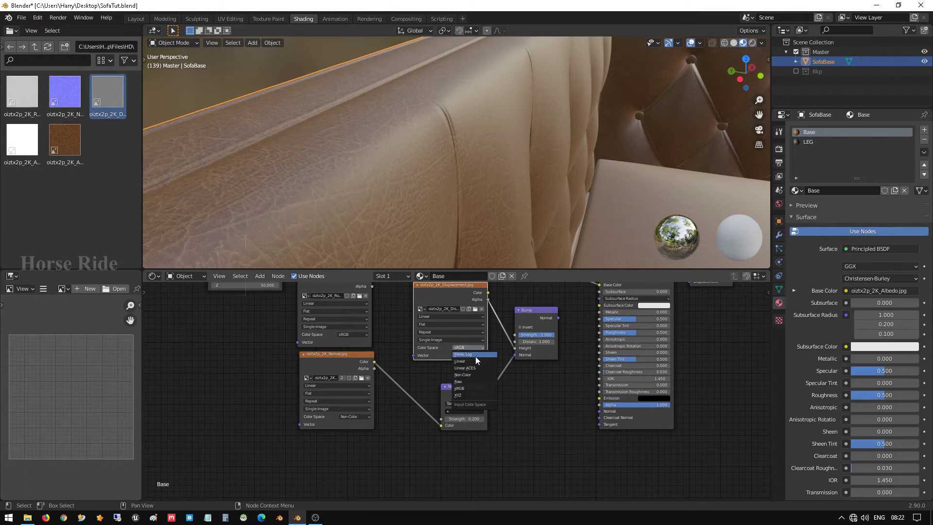
left_click(471, 374)
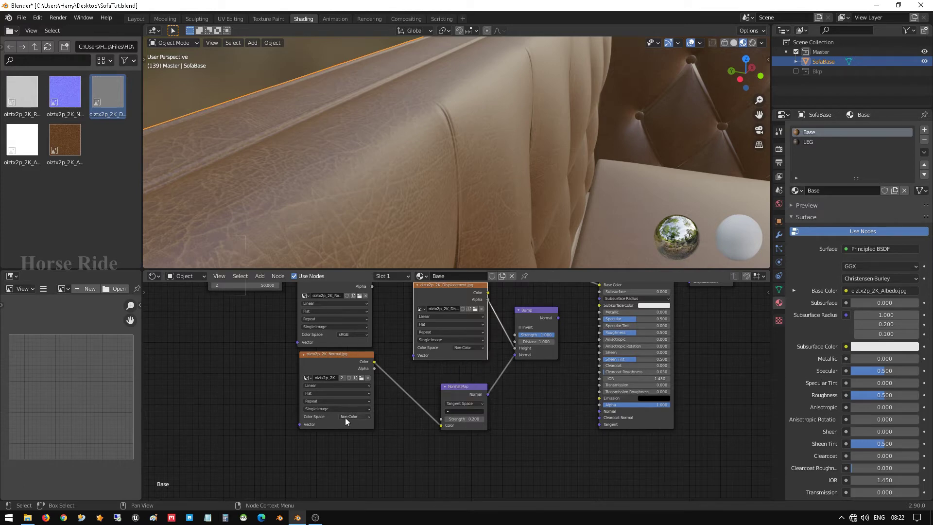
scroll(345, 418, "up", 4, "shift")
left_click(362, 398)
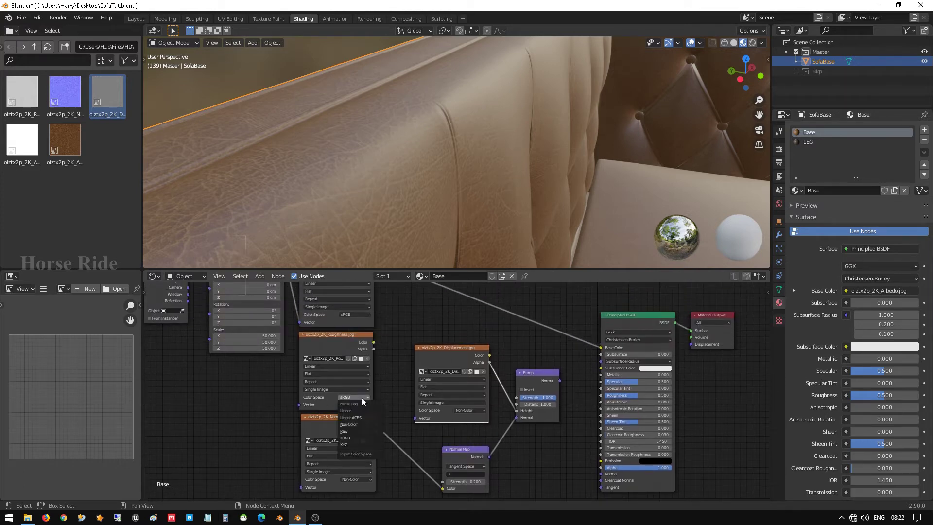
left_click(360, 424)
- Connect Bump's Normal output to the Principled BSDF's Normal input
middle_click_drag(390, 367, 357, 299)
scroll(454, 391, "up", 1)
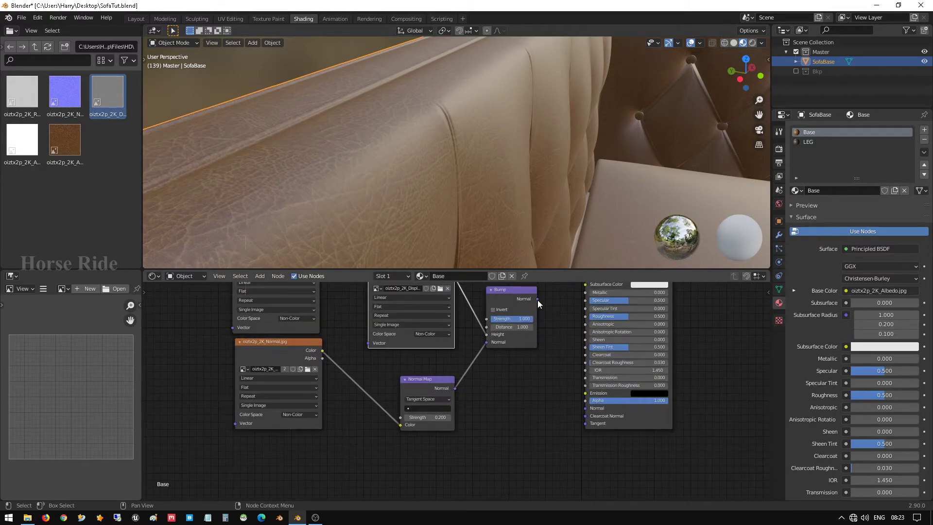
left_click_drag(538, 299, 585, 409)
- Move the Texture Coordinate and Mapping nodes together farther away from the image textures to widen the gap
scroll(359, 364, "down", 4)
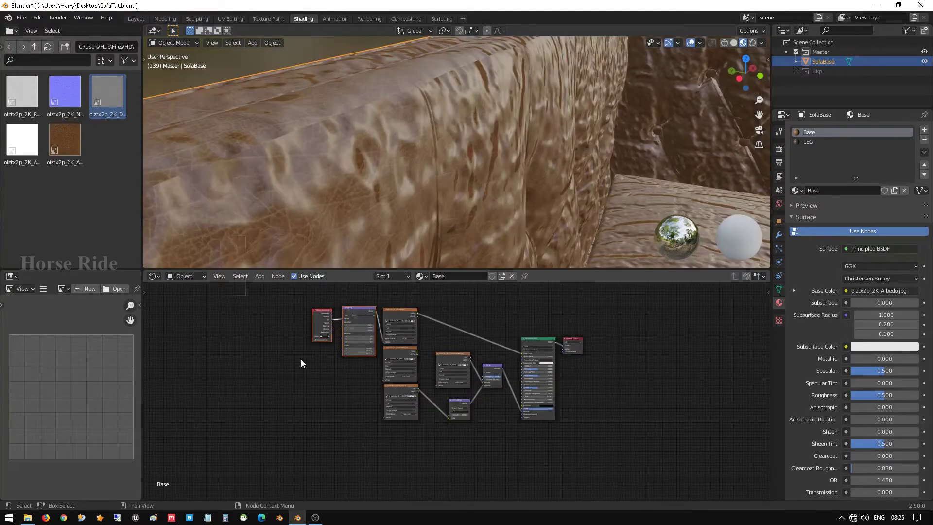
scroll(392, 366, "up", 2)
scroll(227, 361, "down", 1)
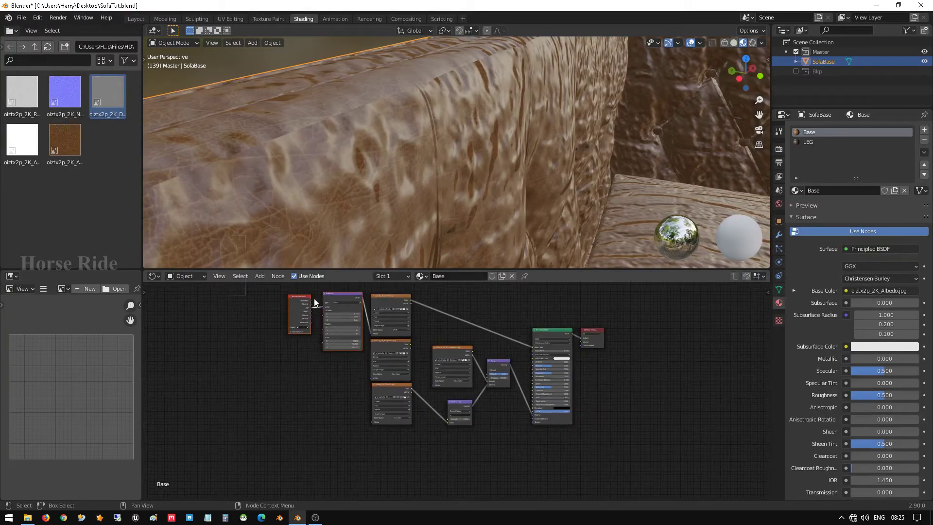
left_click_drag(293, 290, 337, 349)
left_click_drag(336, 294, 293, 319)
scroll(523, 346, "up", 3)
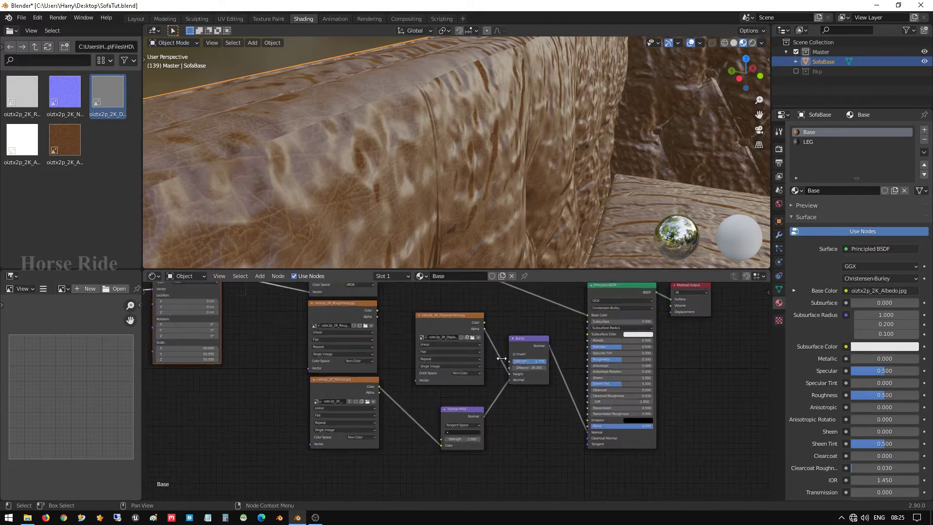
- Move the Displacement and Normal textures with their Bump and Normal Map nodes down, clear of the Roughness texture
left_click(361, 383)
left_click(429, 318)
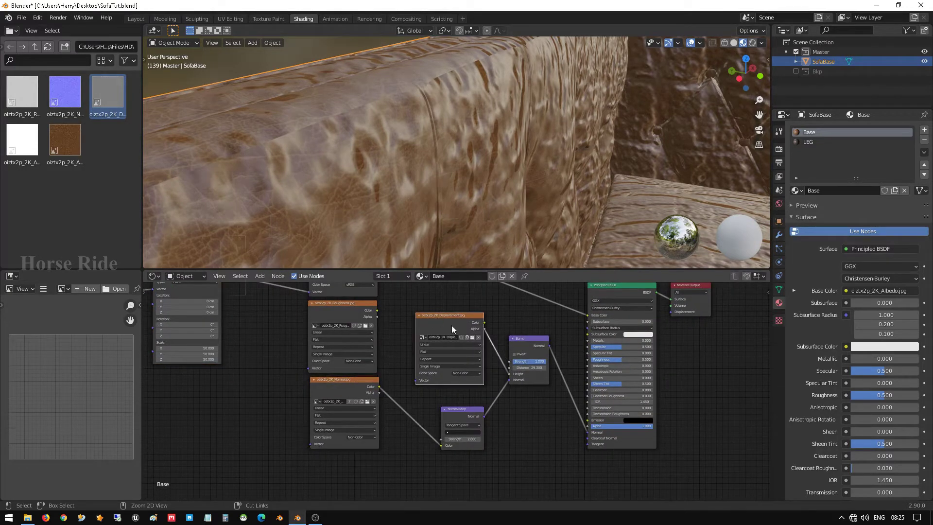
left_click(363, 380, "shift")
left_click(539, 368, "shift")
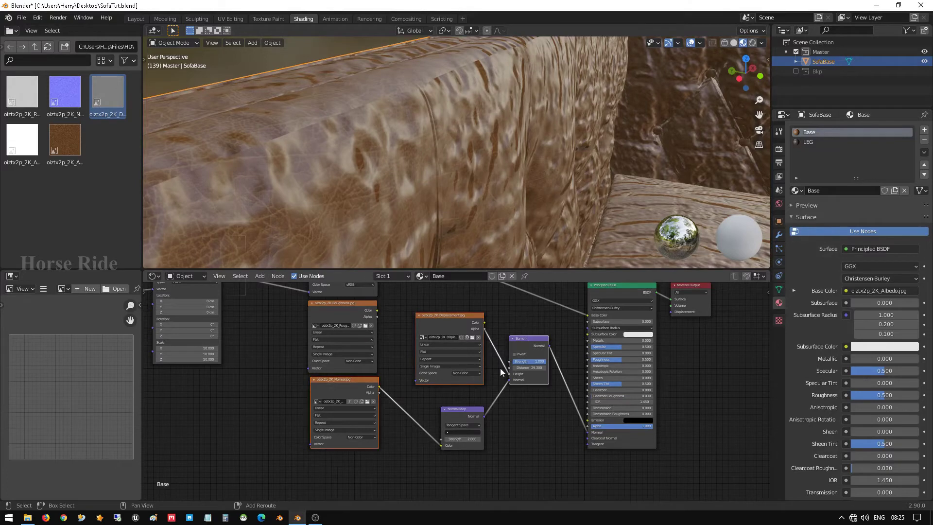
left_click(453, 424, "shift")
left_click_drag(433, 368, 440, 408)
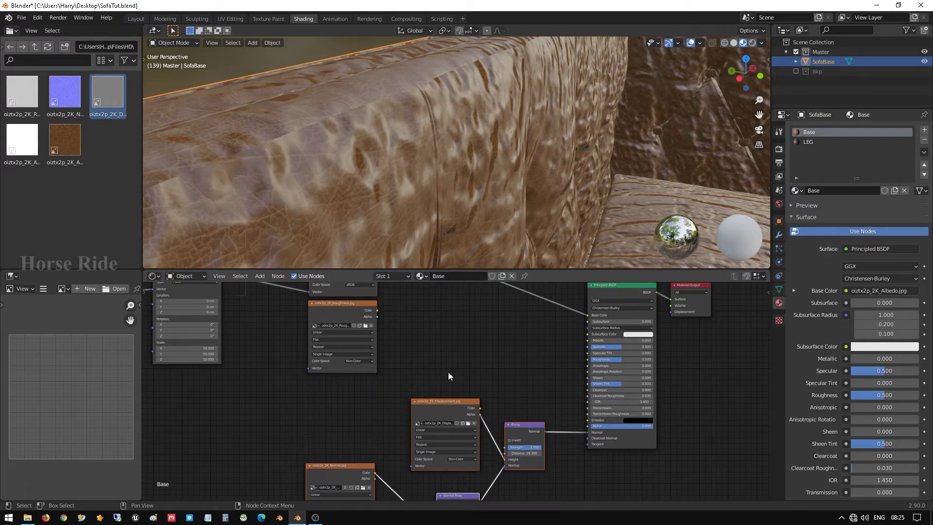
- Move the Texture Coordinate and Mapping nodes down to sit midway between the upper and lower texture groups
scroll(440, 350, "down", 2)
scroll(430, 311, "down", 2)
scroll(345, 374, "down", 1)
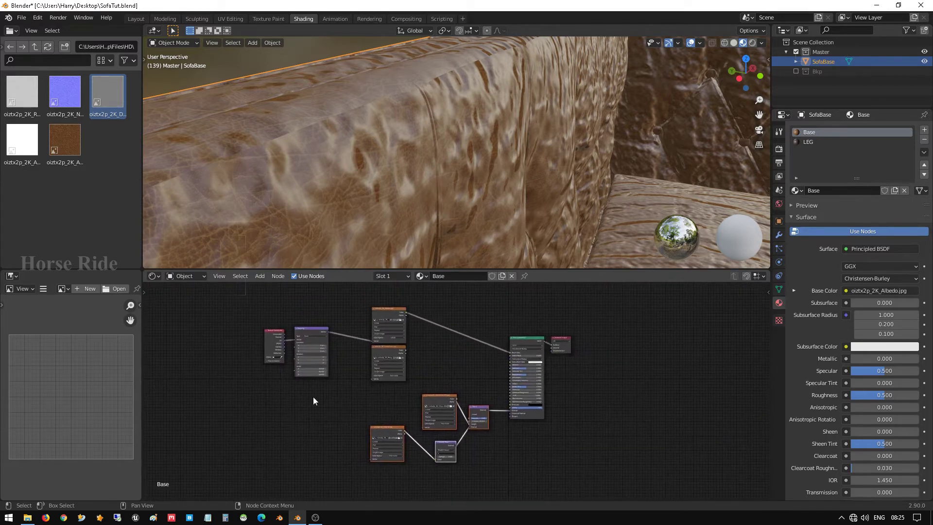
left_click_drag(261, 306, 368, 455)
left_click_drag(246, 312, 333, 421)
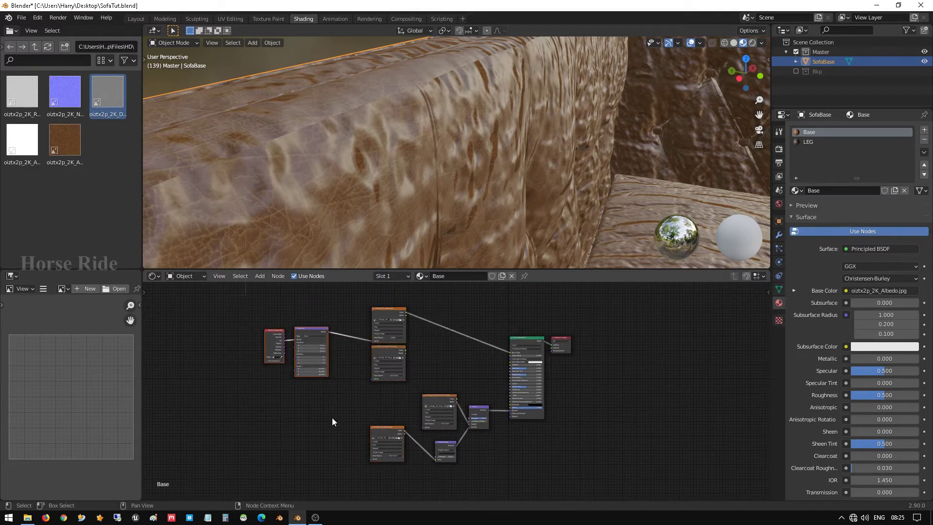
left_click_drag(269, 308, 332, 419)
left_click_drag(310, 329, 301, 369)
- Connect Mapping's Vector output to the Normal texture's Vector input and check the leather grain on the sofa
scroll(332, 427, "up", 4)
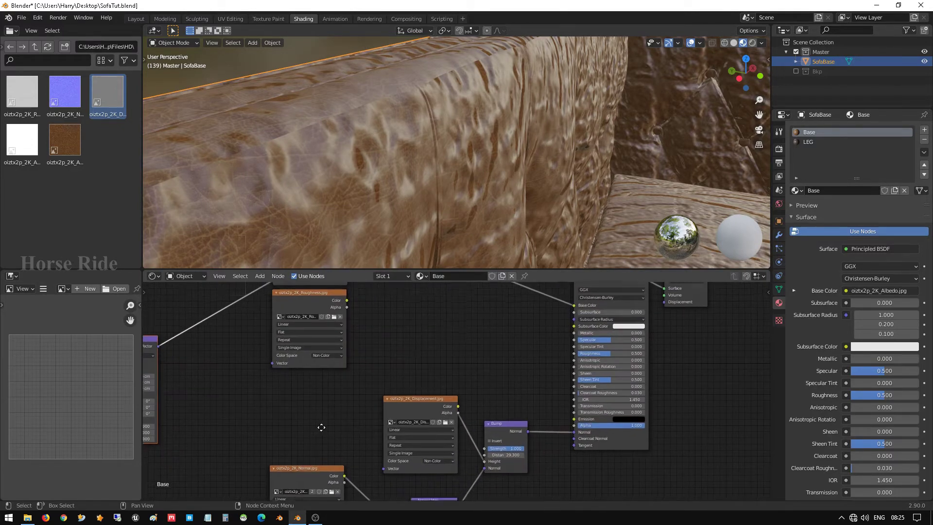
middle_click_drag(321, 427, 405, 300)
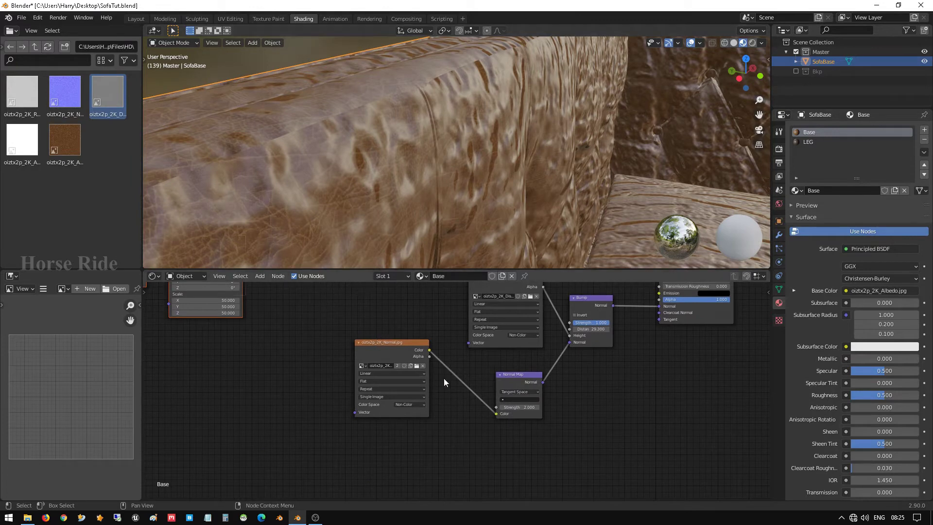
scroll(240, 335, "down", 5)
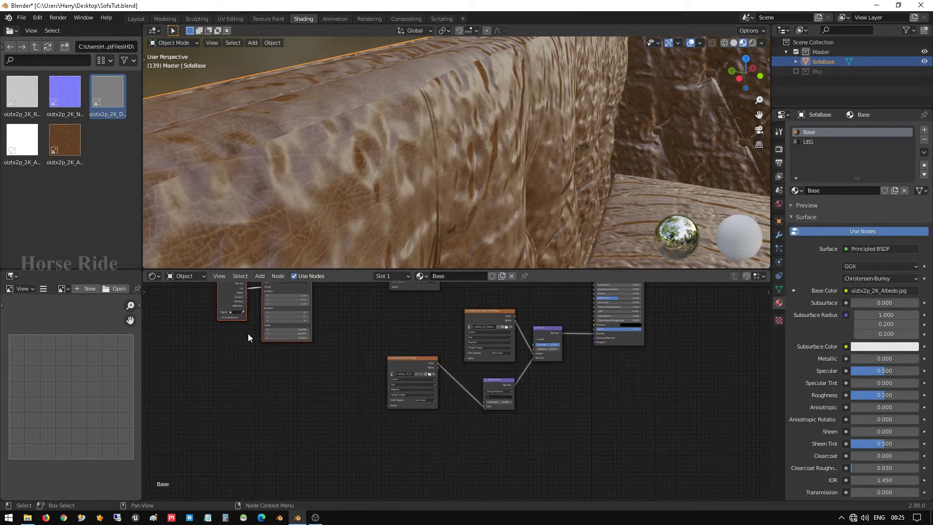
middle_click_drag(322, 339, 290, 395)
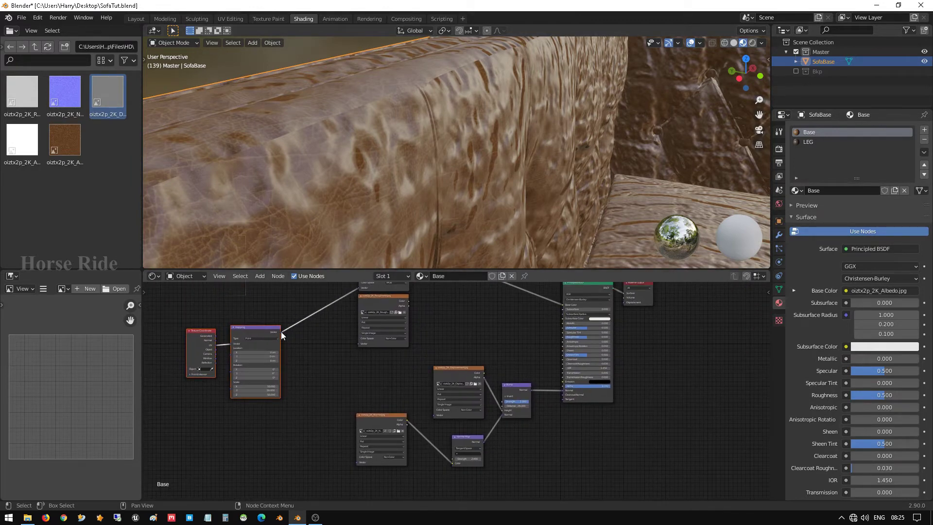
left_click_drag(281, 331, 359, 462)
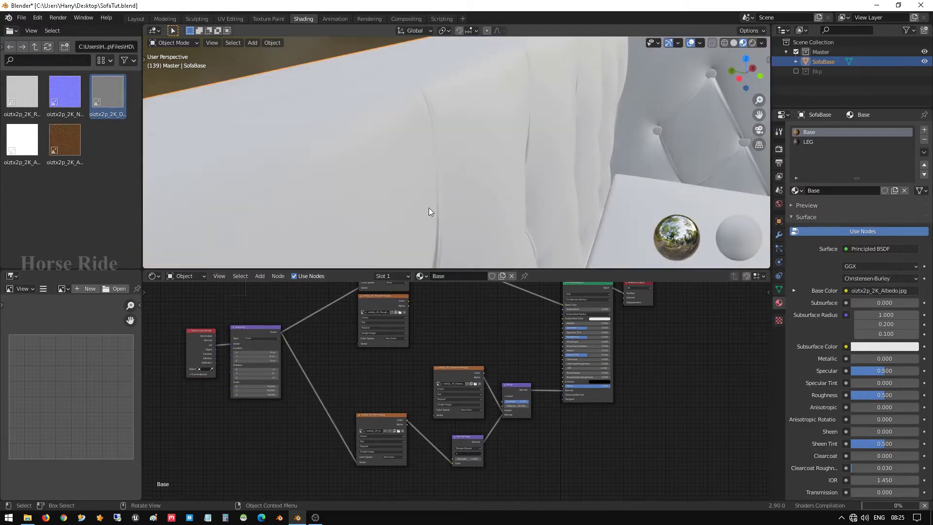
middle_click_drag(416, 195, 398, 162)
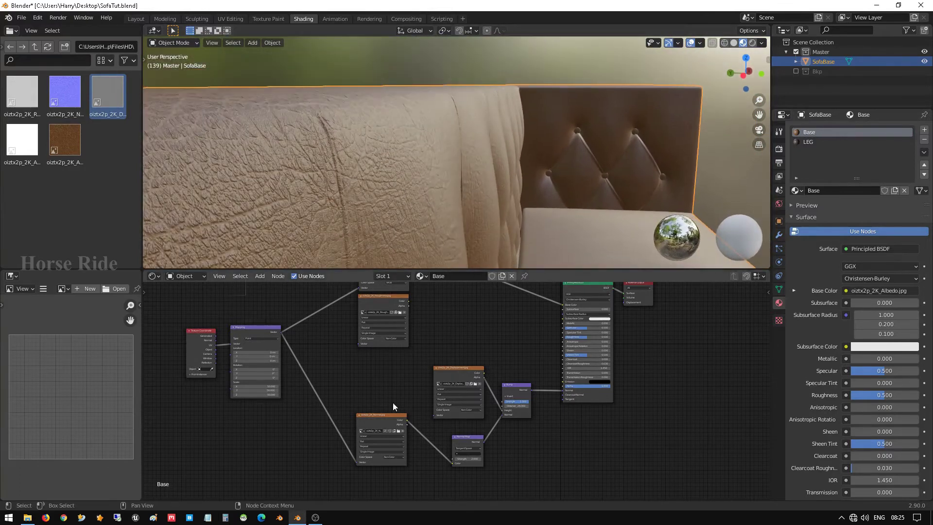
- Set the Normal Map node's strength to 1
scroll(466, 381, "up", 5)
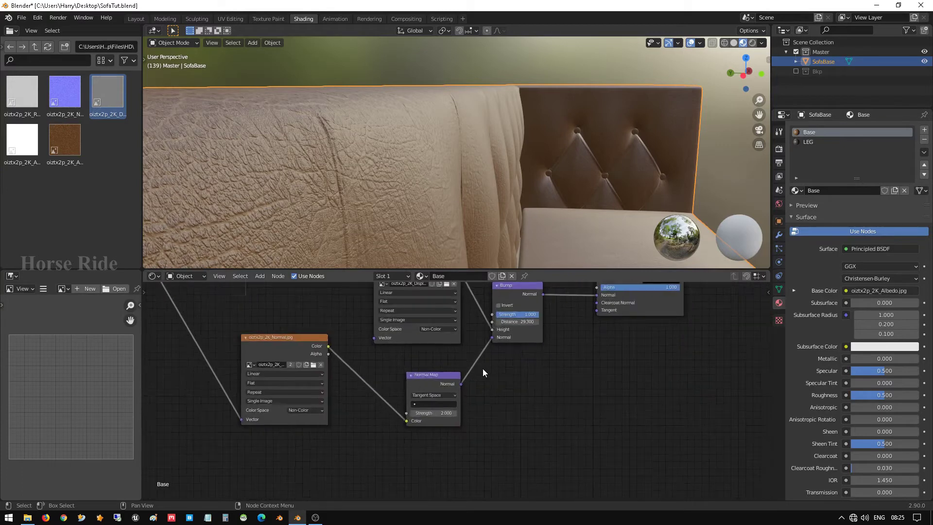
left_click(437, 417)
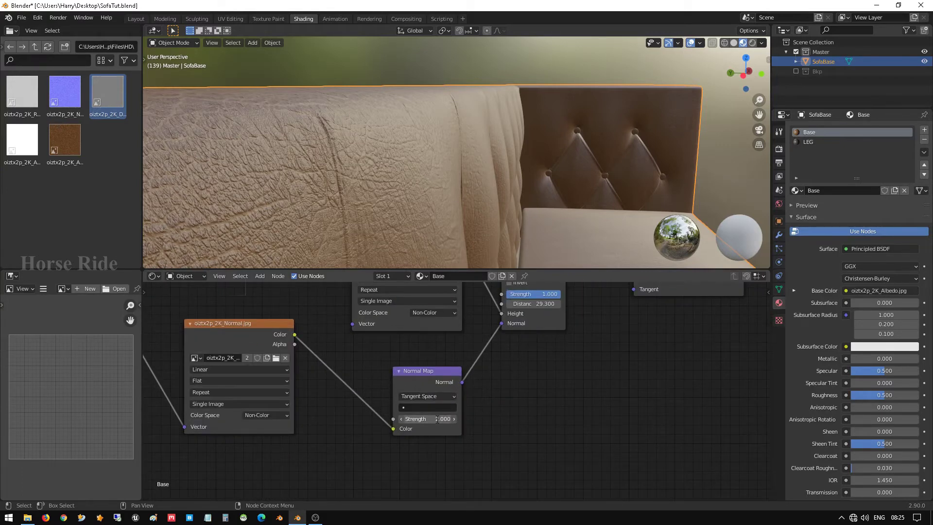
type("2.0")
key("Return")
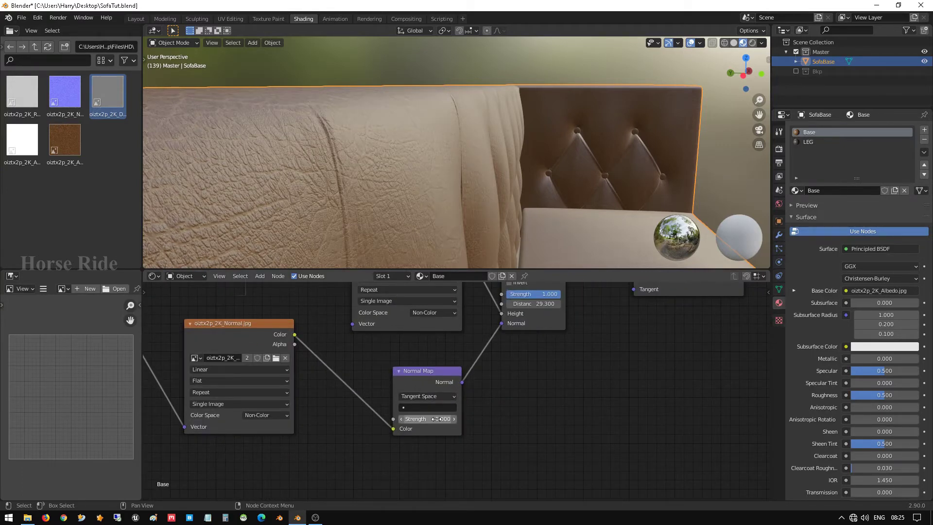
- Lower the Bump node's strength to 0 and reduce its distance to 7.9
middle_click_drag(568, 325, 487, 379)
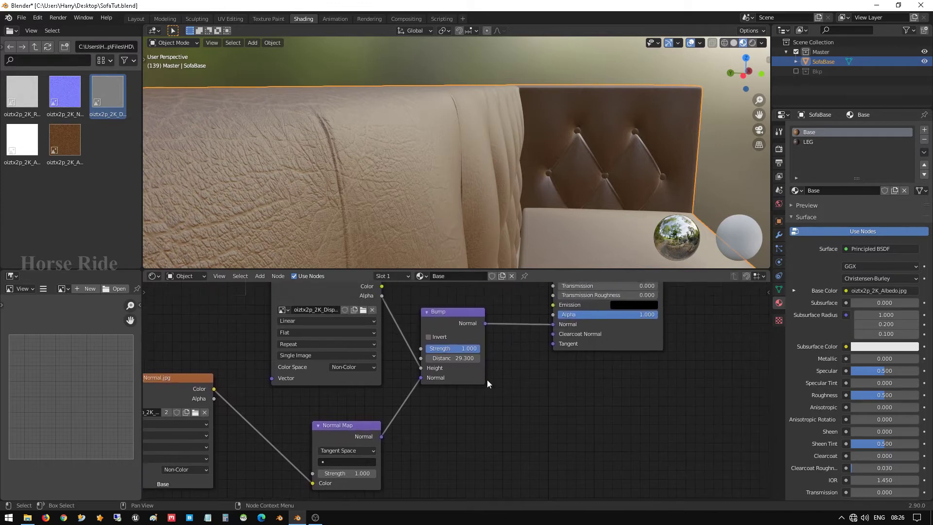
left_click(474, 349)
left_click(450, 339)
left_click(469, 349)
left_click(466, 339)
left_click_drag(452, 349, 450, 348)
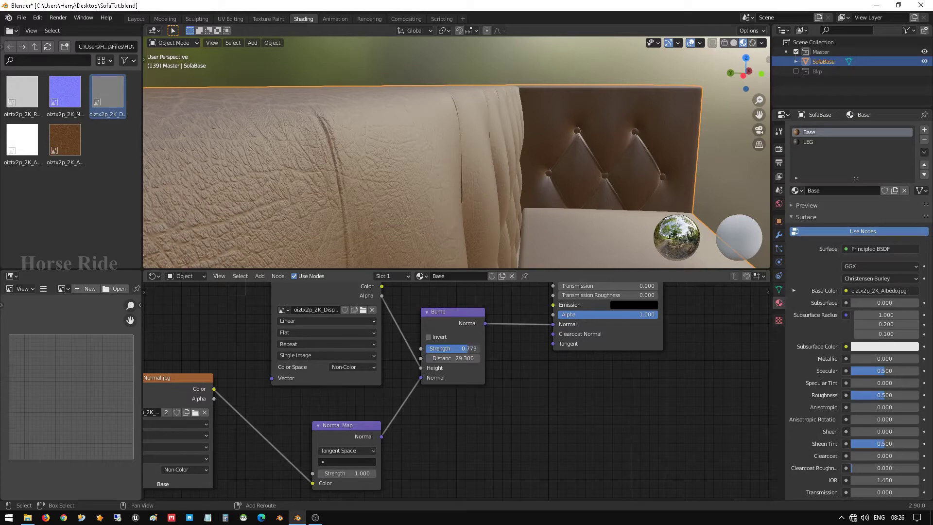
left_click_drag(461, 348, 426, 348)
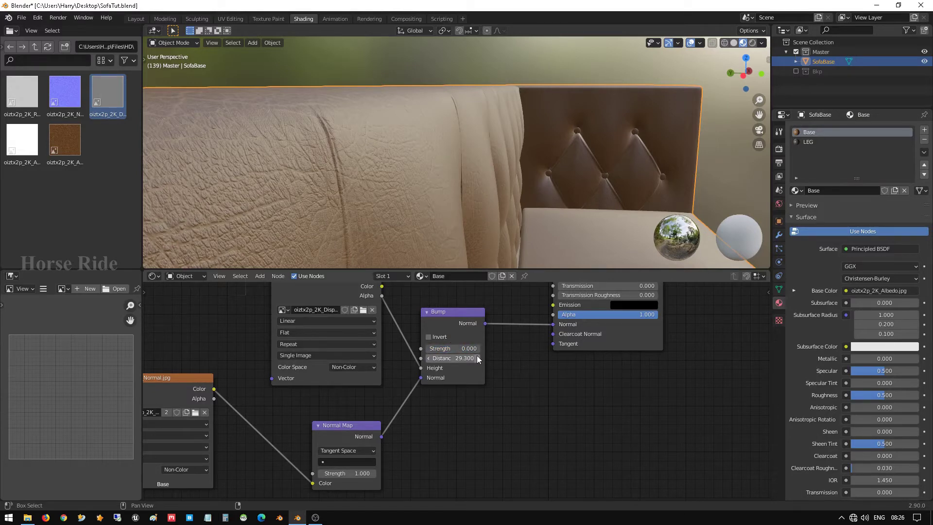
left_click(465, 350)
key("Return")
mouse_move(454, 358)
left_mouse_down()
mouse_move(421, 358)
mouse_move(467, 356)
left_mouse_up()
- Lower the Normal Map node's strength to 0
scroll(388, 458, "down", 1)
middle_click_drag(424, 427, 462, 386)
scroll(461, 387, "up", 2)
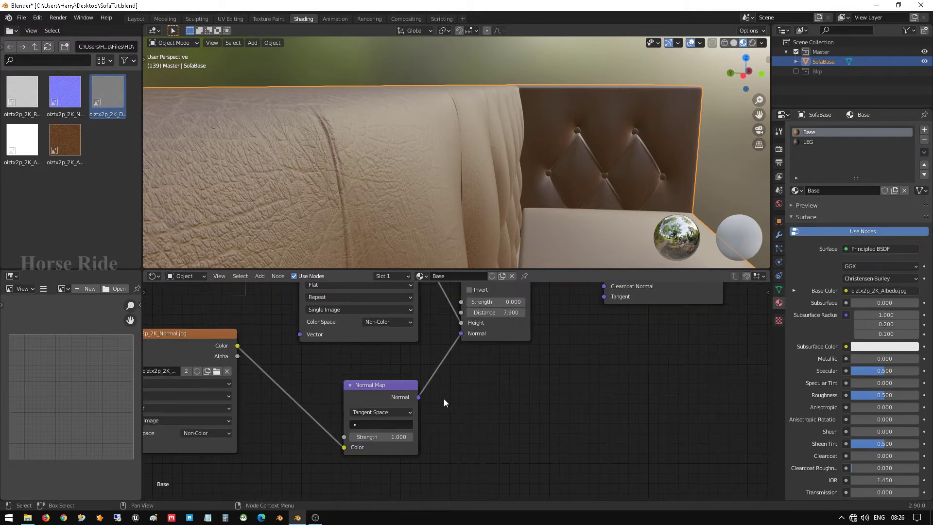
left_click_drag(382, 435, 341, 434)
scroll(422, 392, "down", 2)
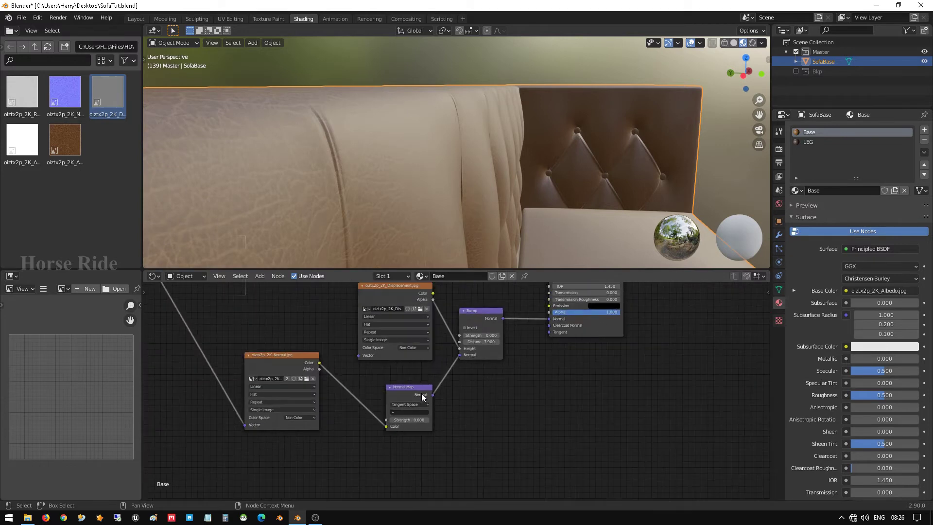
- Connect Mapping's Vector output to the Displacement texture's Vector input and place that texture directly above the Normal texture
middle_click_drag(453, 360, 427, 411)
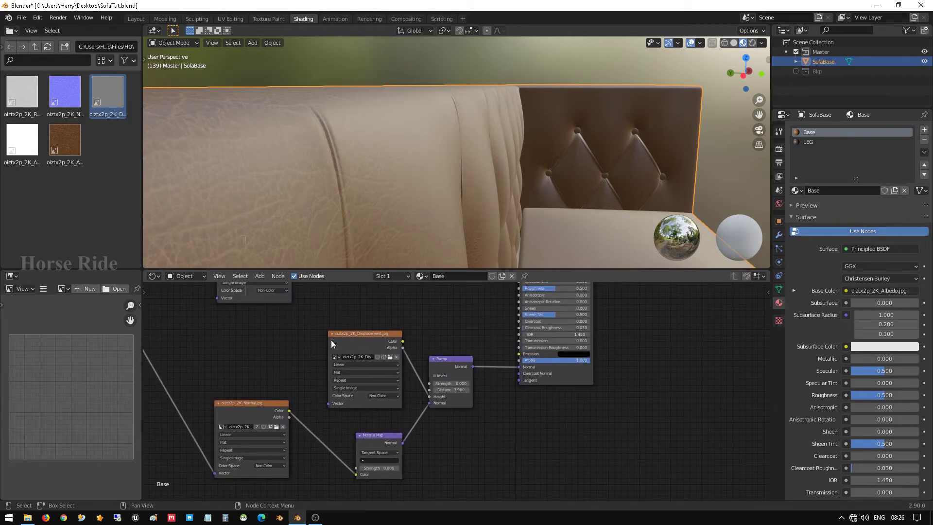
scroll(292, 347, "down", 2)
left_click_drag(196, 311, 361, 401)
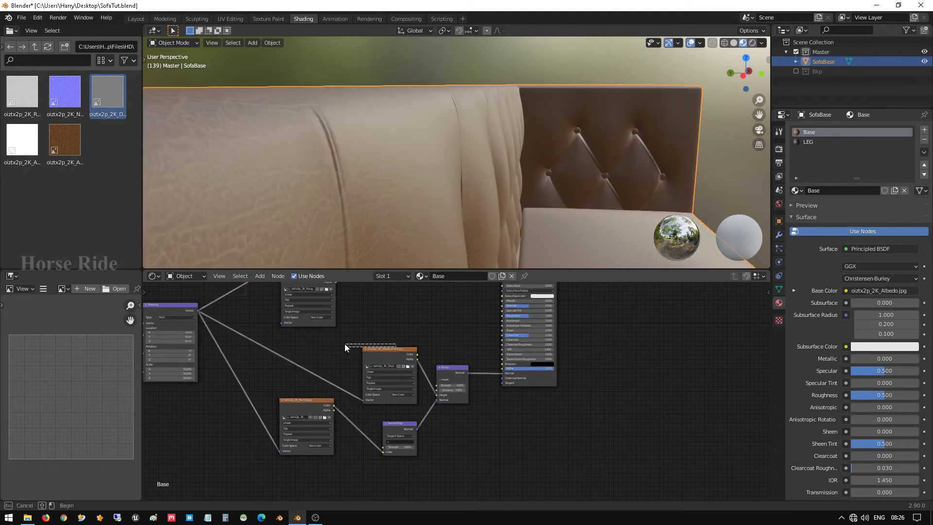
left_click_drag(345, 344, 299, 337)
scroll(342, 410, "up", 3)
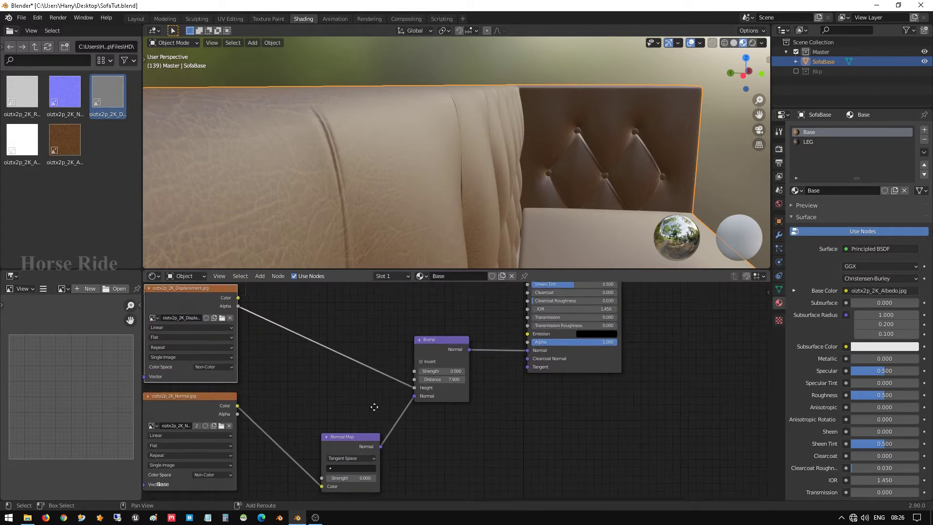
- Raise the Normal Map node's strength in small increments to 0.8, checking the leather grain on the sofa
middle_click_drag(374, 406, 349, 333)
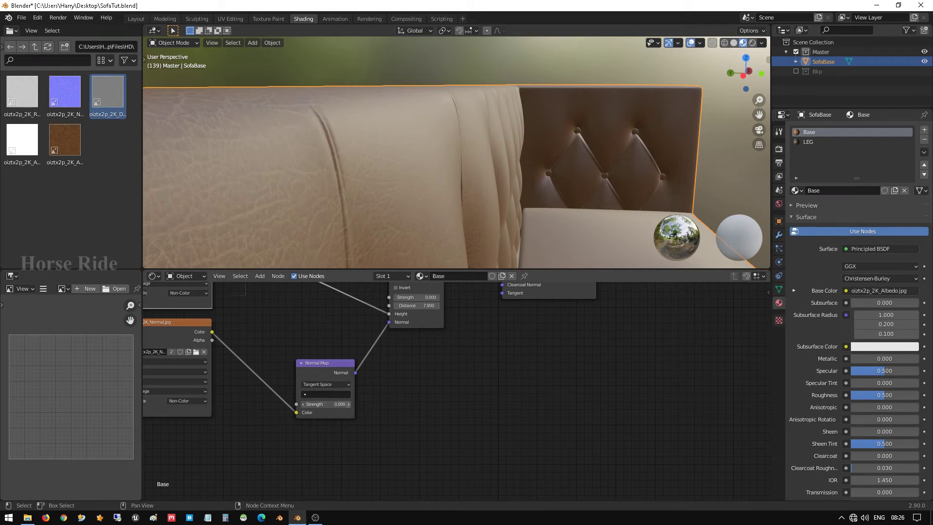
left_click(349, 403)
left_click(349, 403)
left_click(349, 404)
left_click(349, 403)
left_click(348, 404)
left_click(349, 404)
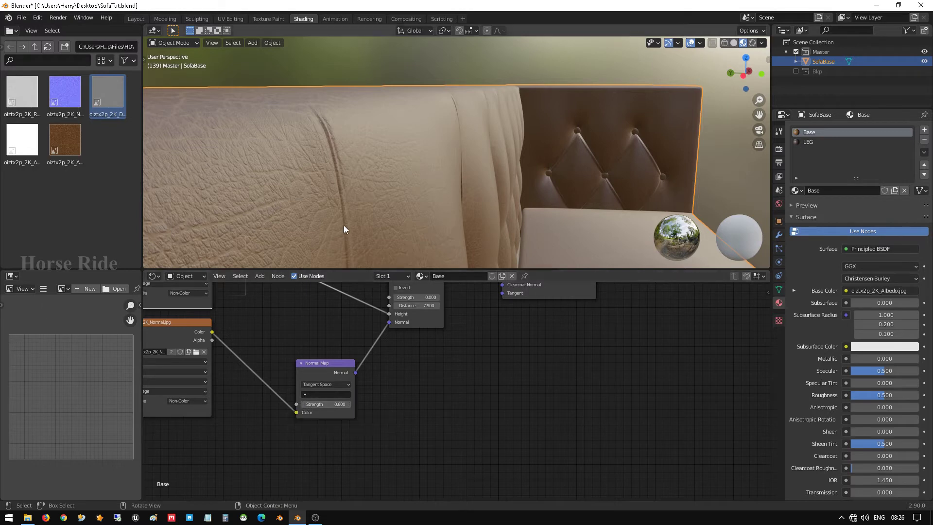
middle_click_drag(342, 225, 456, 187)
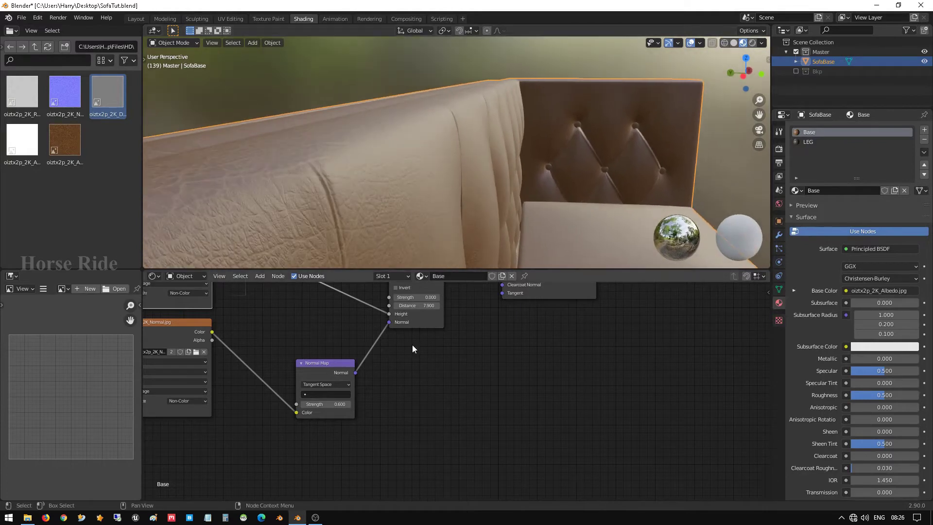
left_click(348, 405)
middle_click_drag(452, 202, 603, 202)
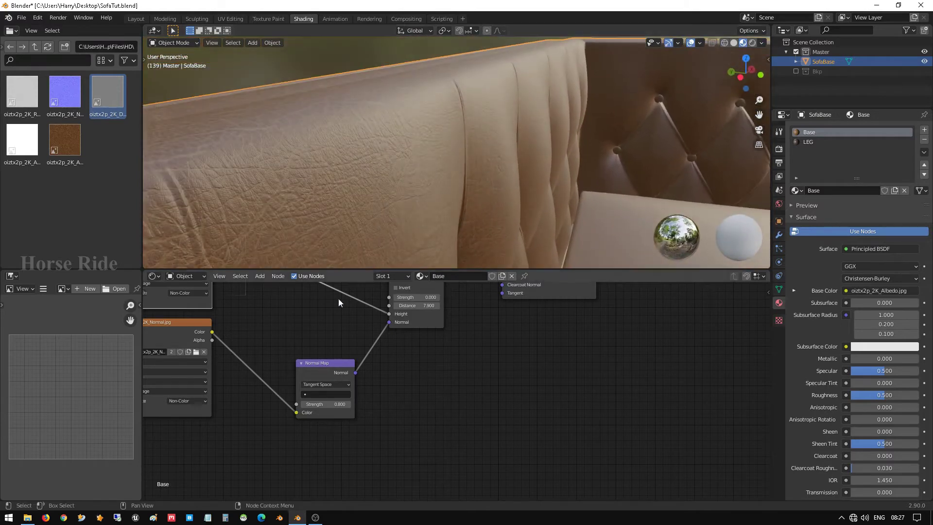
- Connect Mapping's Vector output to the Roughness texture's Vector input
scroll(412, 368, "down", 2)
scroll(421, 348, "down", 8)
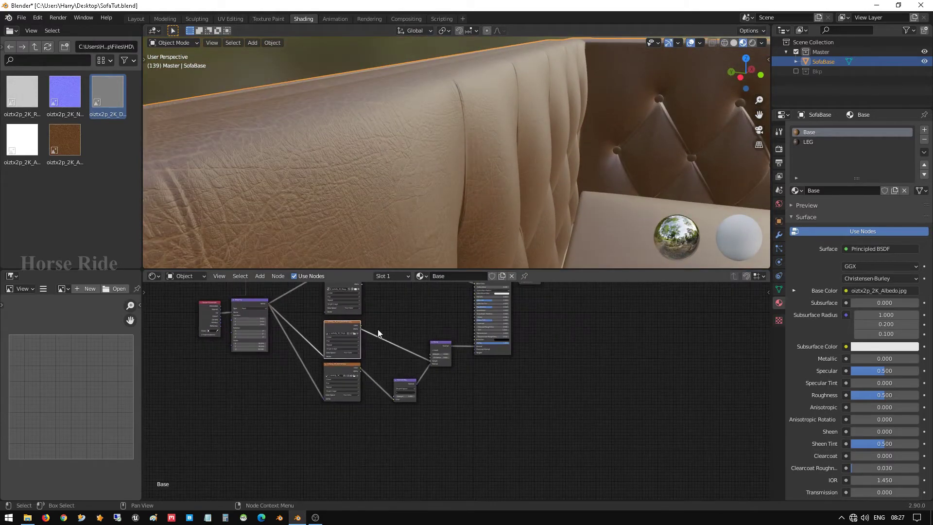
middle_click_drag(377, 331, 375, 419)
scroll(387, 391, "up", 2)
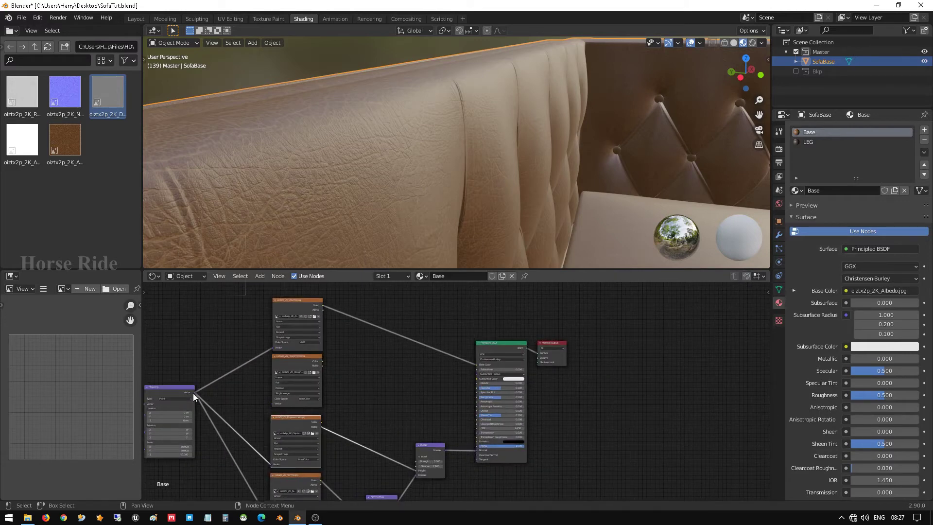
left_click_drag(196, 393, 276, 404)
- Preview the Roughness texture alone on the sofa through a Viewer node
scroll(346, 366, "up", 2)
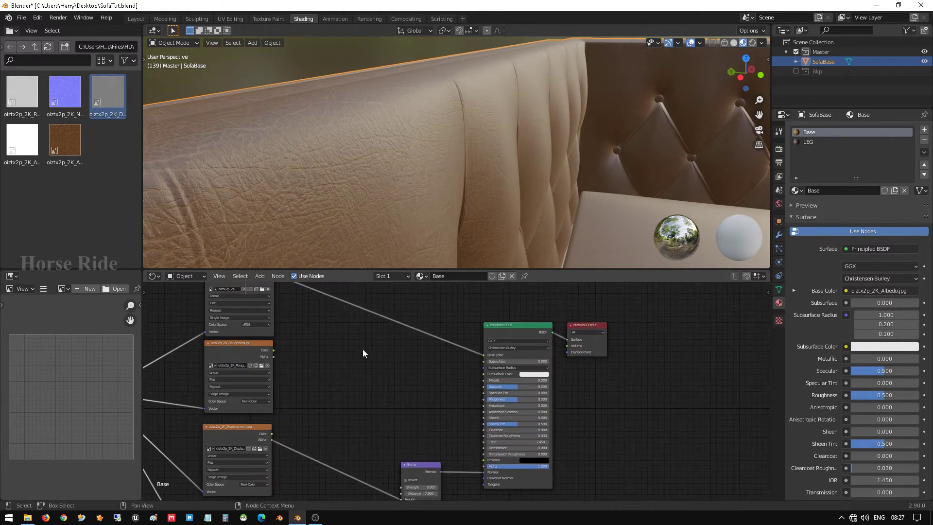
middle_click_drag(362, 334, 350, 392)
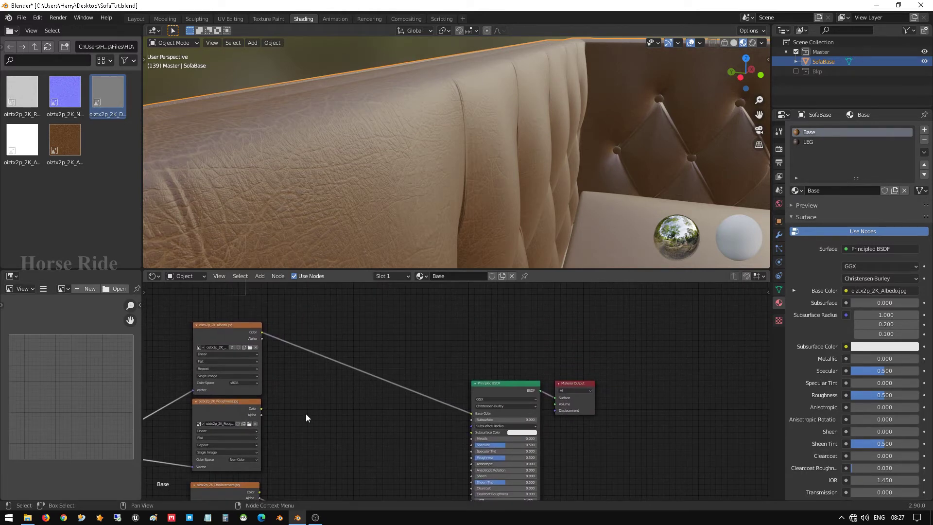
left_click(232, 402)
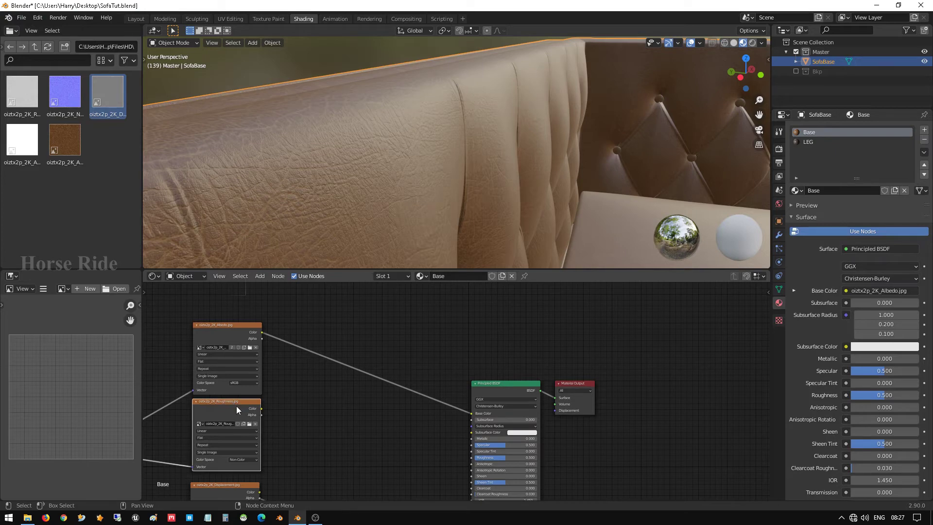
left_click(236, 407, "ctrl+shift")
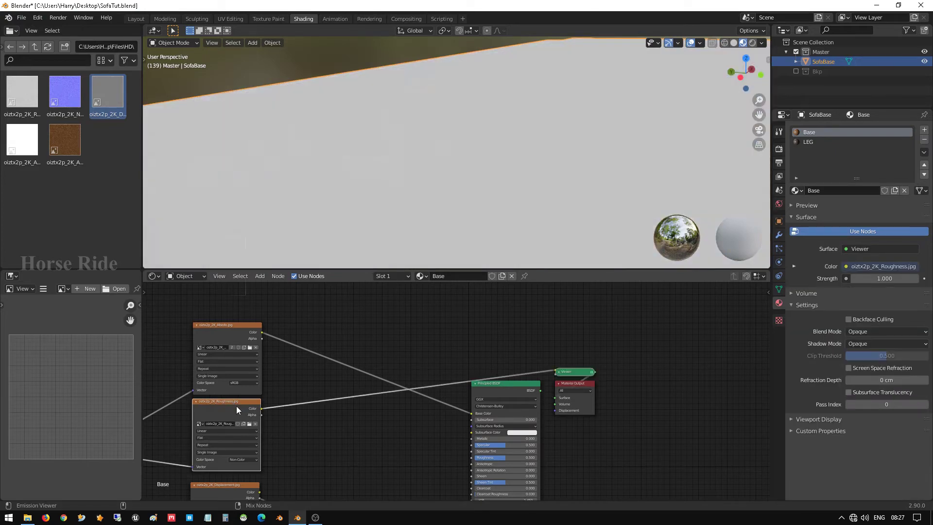
mouse_move(471, 126)
middle_mouse_down()
mouse_move(454, 117)
mouse_move(473, 122)
middle_mouse_up()
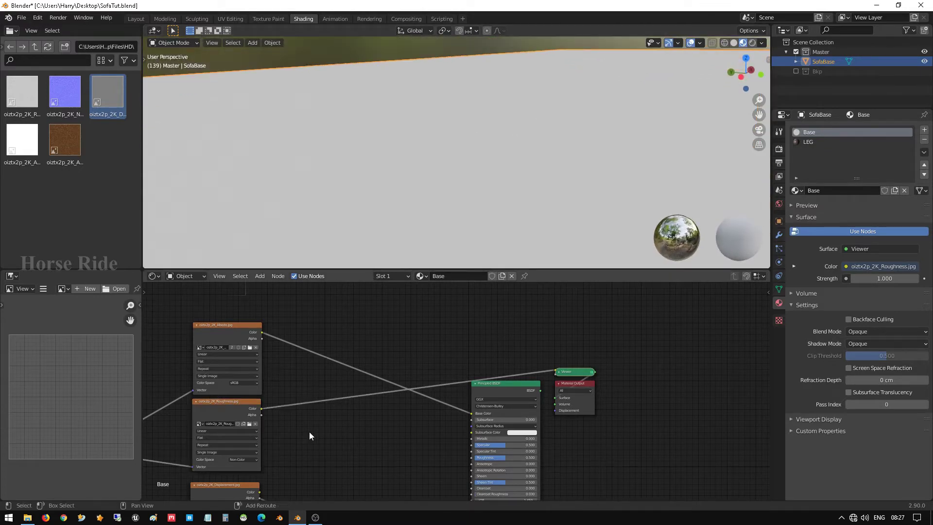
- Add a ColorRamp node on the link between the Roughness texture and the Viewer
key("shift+a")
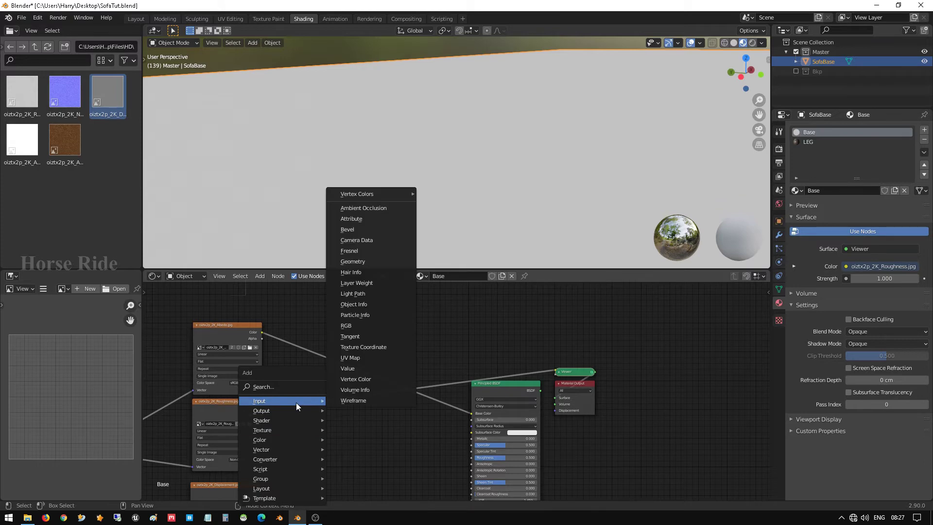
left_click(296, 388)
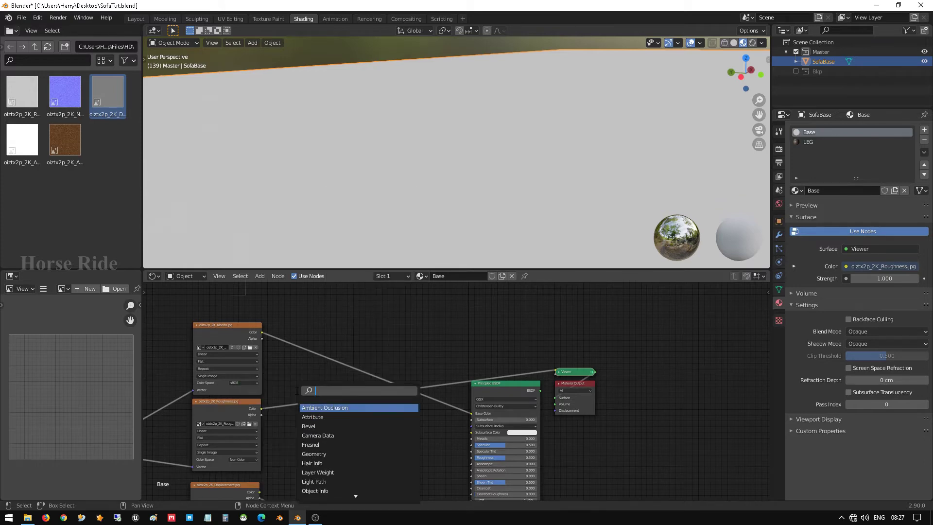
type("colo")
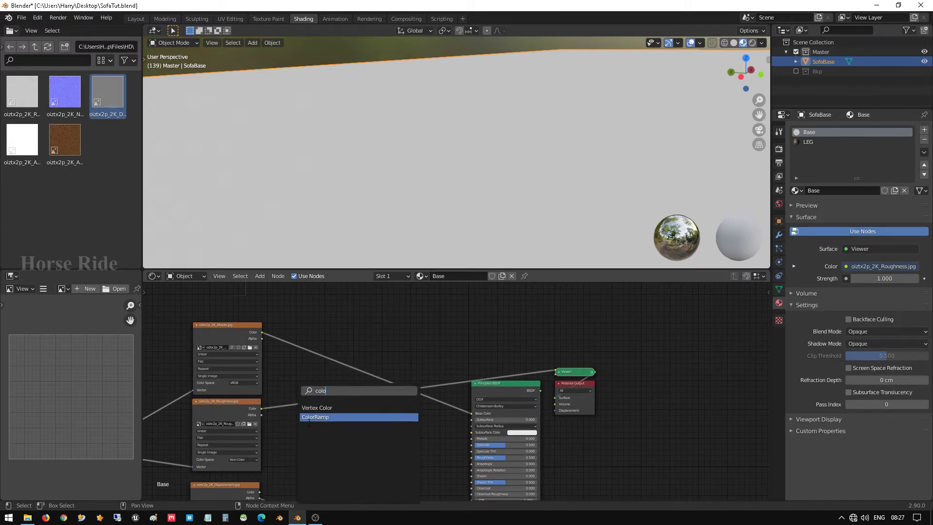
left_click(324, 417)
left_click(352, 469)
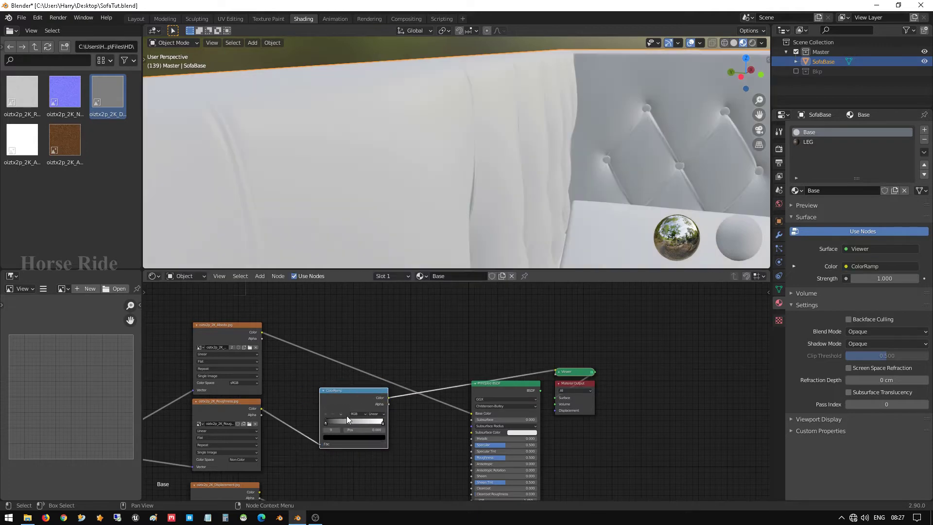
middle_click_drag(545, 161, 529, 141)
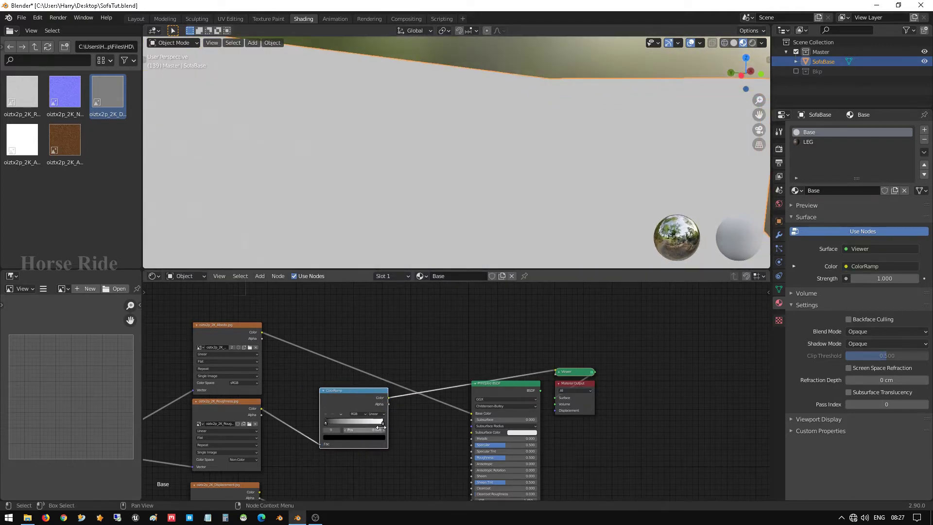
- Increase the roughness contrast by setting the ColorRamp's black stop to 0.691 and its white stop to 0.950
left_click_drag(384, 422, 343, 422)
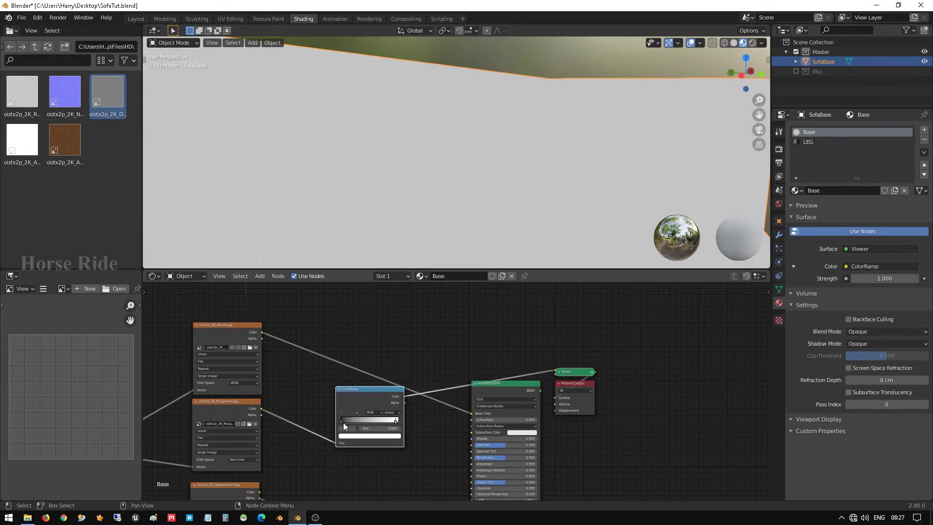
left_click(340, 421)
scroll(385, 416, "up", 8)
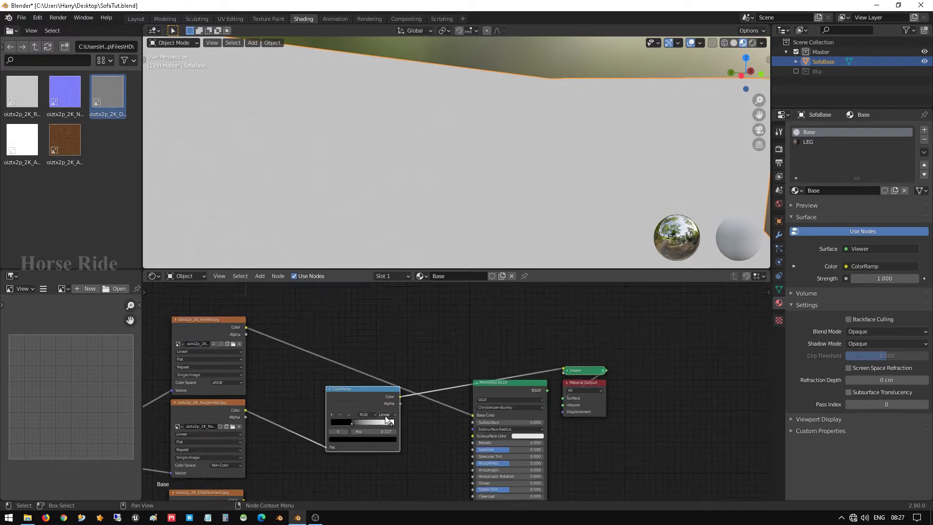
middle_click_drag(384, 416, 447, 321)
scroll(413, 330, "up", 4)
scroll(376, 335, "up", 1)
middle_click_drag(355, 334, 395, 403)
left_click_drag(319, 409, 387, 406)
middle_click_drag(452, 133, 432, 160)
scroll(446, 142, "down", 2)
scroll(434, 162, "up", 2)
scroll(434, 162, "up", 2)
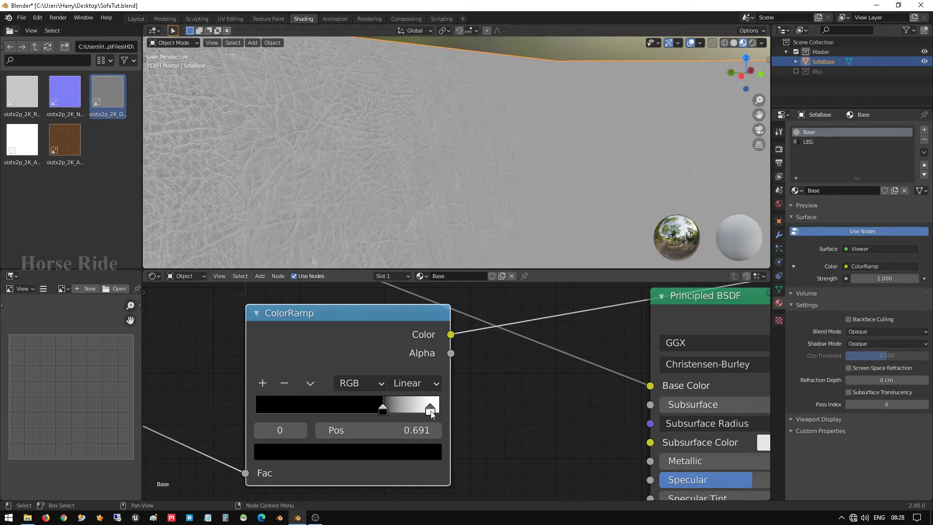
mouse_move(430, 412)
left_mouse_down()
mouse_move(400, 417)
mouse_move(431, 415)
left_mouse_up()
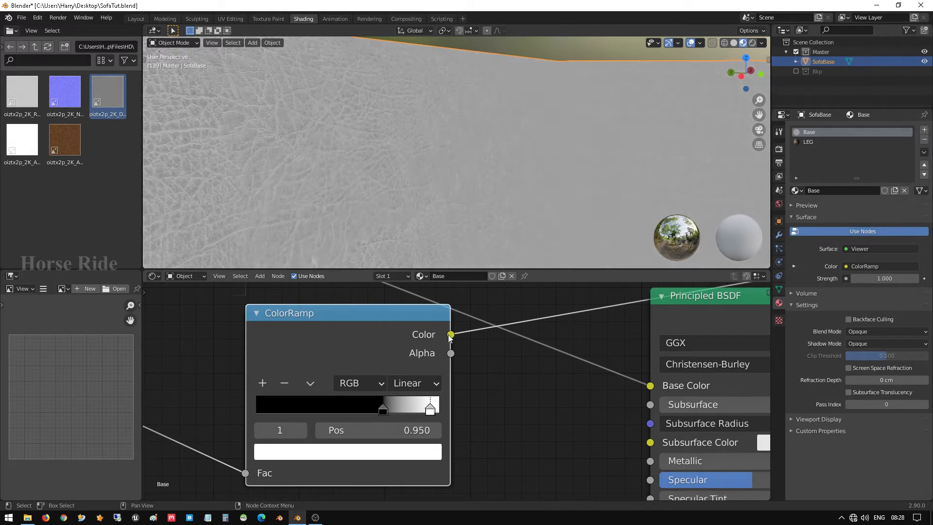
- Delete the Viewer node and connect the Principled BSDF output to the Material Output's Surface input
scroll(447, 334, "down", 5)
scroll(559, 347, "down", 6)
middle_click_drag(577, 317, 510, 318)
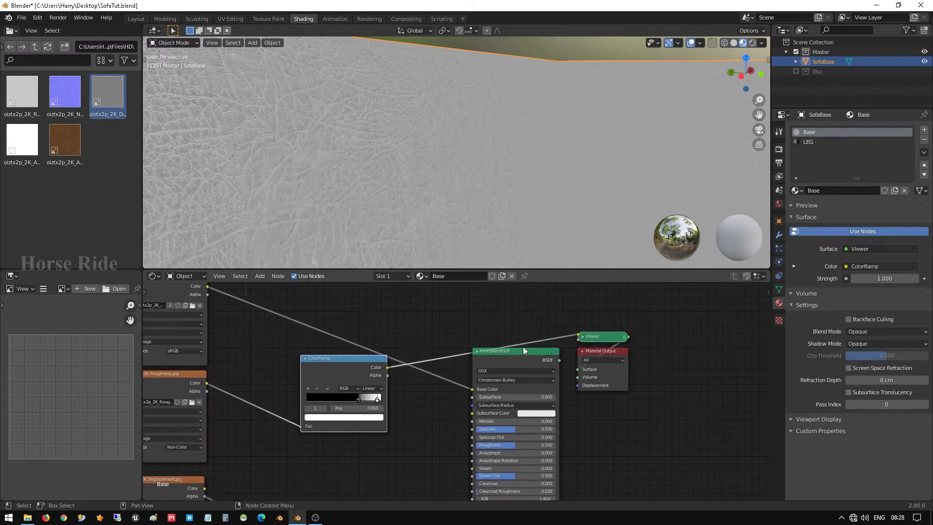
left_click(594, 339)
key("x")
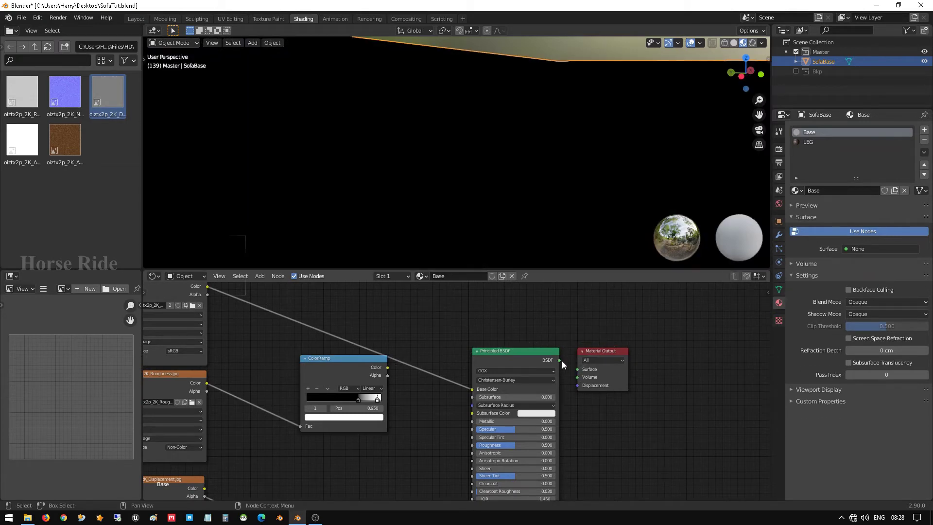
left_click_drag(559, 359, 577, 369)
- Lower the Principled BSDF's roughness to 0.127
scroll(514, 455, "down", 1)
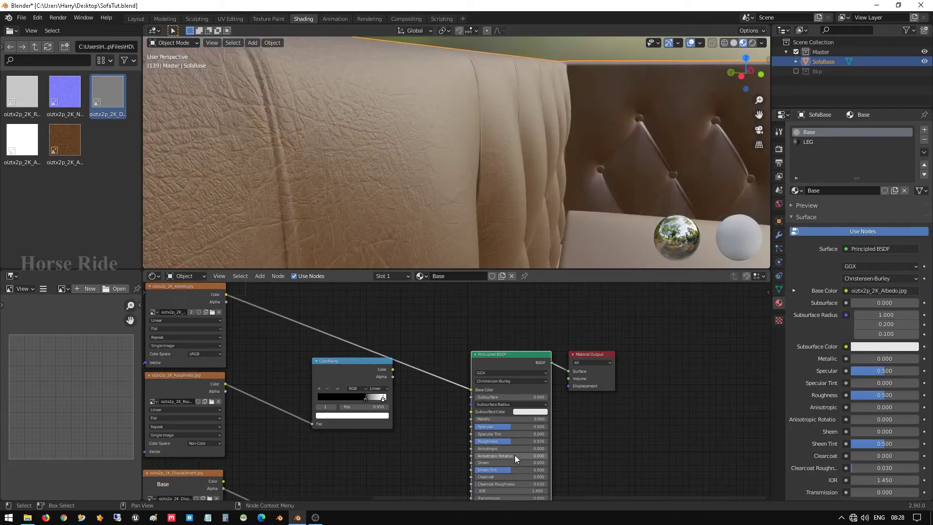
left_click_drag(507, 442, 479, 441)
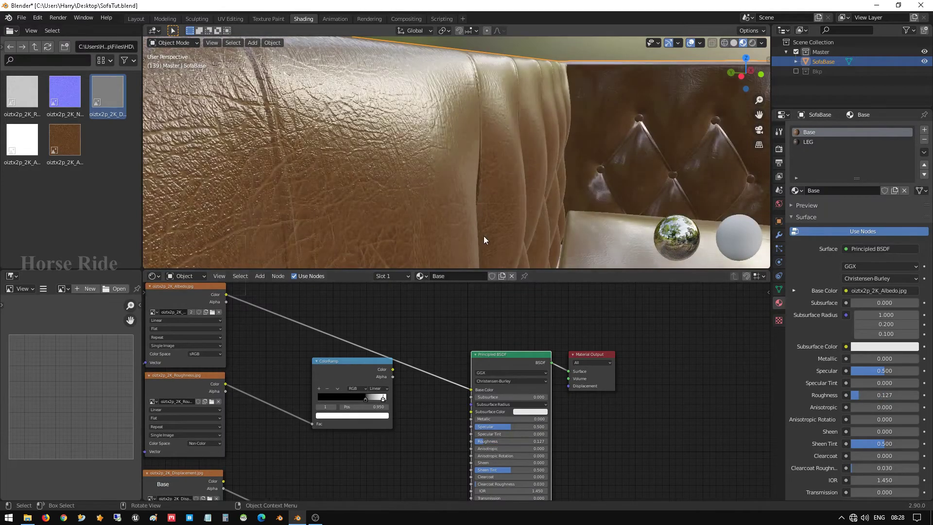
- Connect the ColorRamp's Color output to the Principled BSDF's Roughness input
middle_click_drag(484, 239, 326, 171)
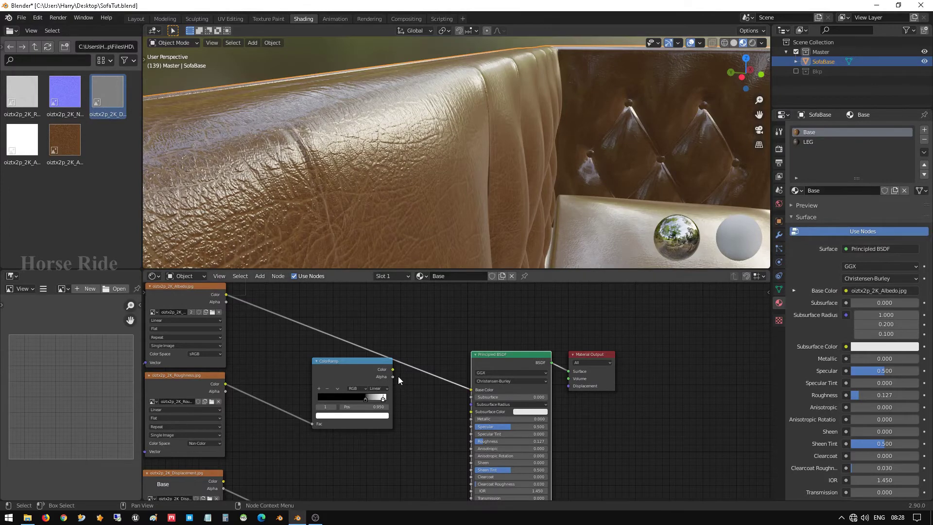
left_click_drag(392, 370, 398, 375)
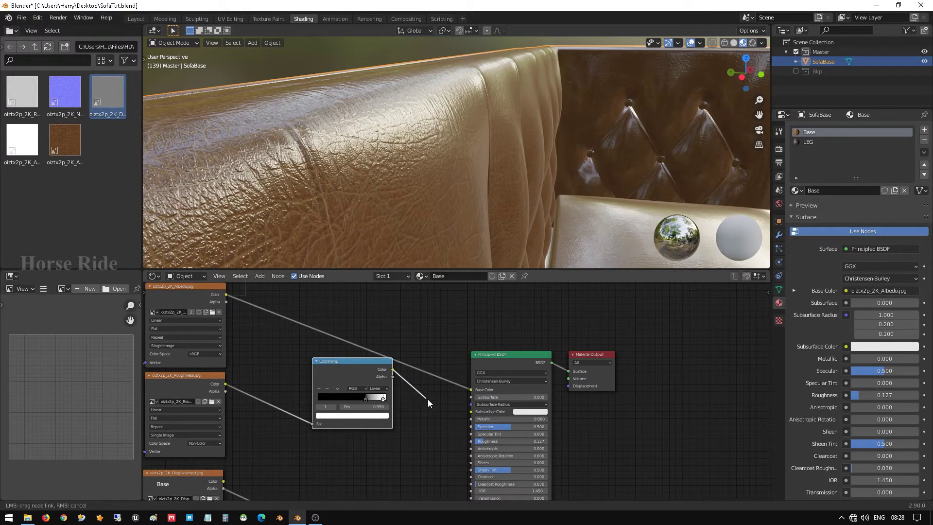
left_click_drag(451, 418, 471, 441)
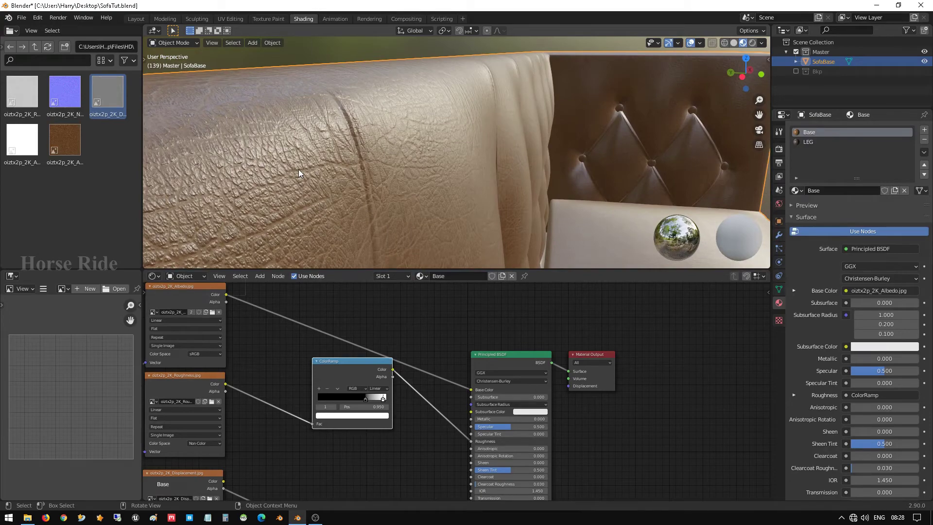
mouse_move(391, 165)
middle_mouse_down()
mouse_move(371, 170)
mouse_move(389, 165)
middle_mouse_up()
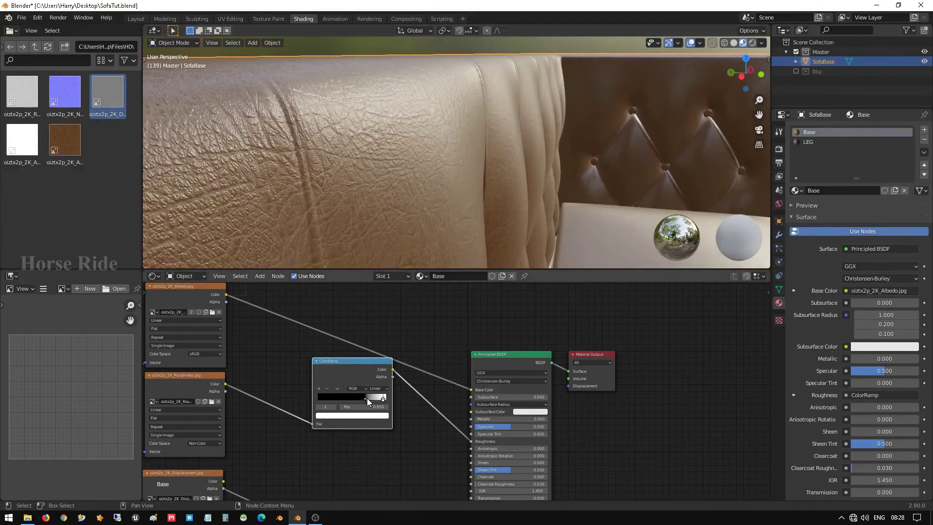
- Raise the ColorRamp's black stop to 0.777, reduce it to 0.718, and inspect the leather's reflections
key("g")
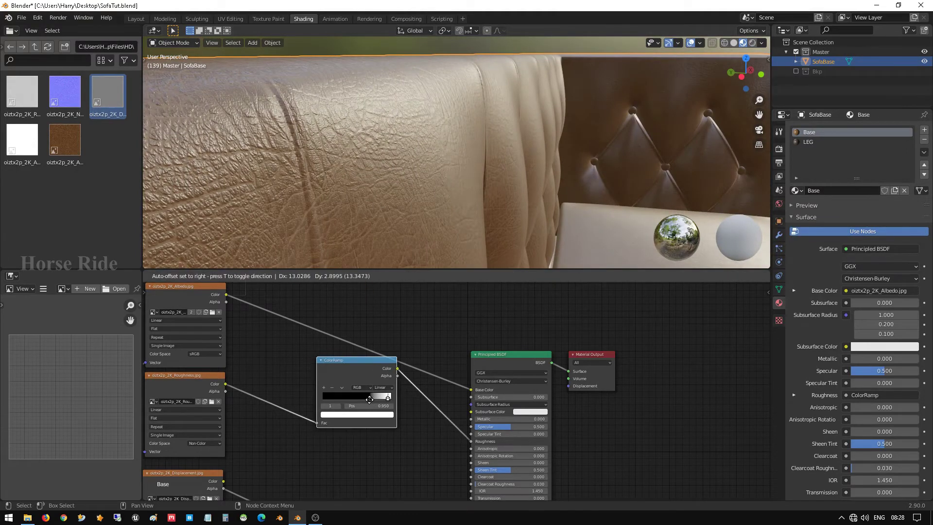
left_click(371, 402)
scroll(372, 400, "up", 4)
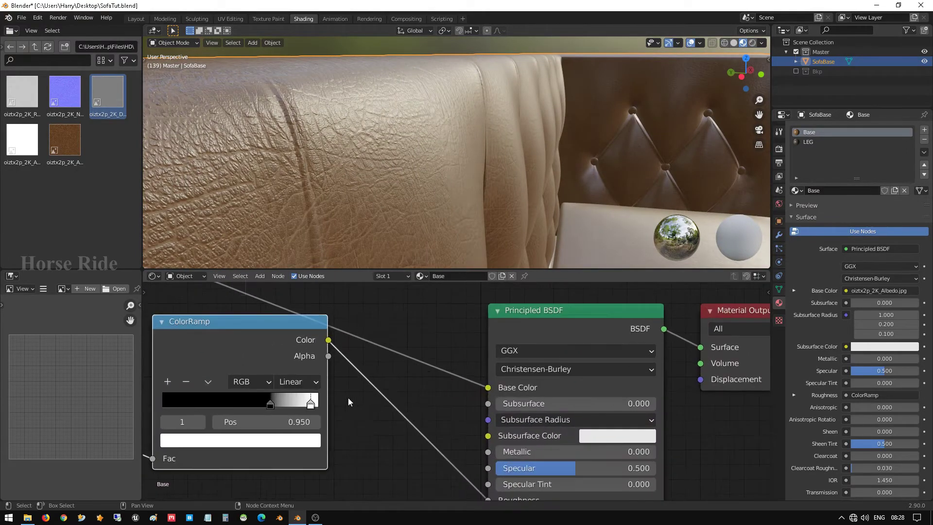
left_click_drag(273, 406, 283, 404)
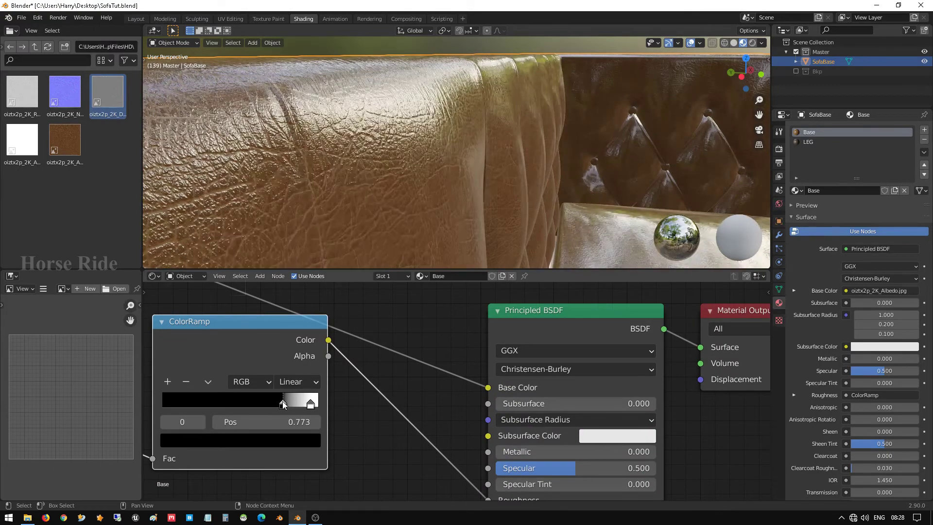
middle_click_drag(389, 146, 346, 255)
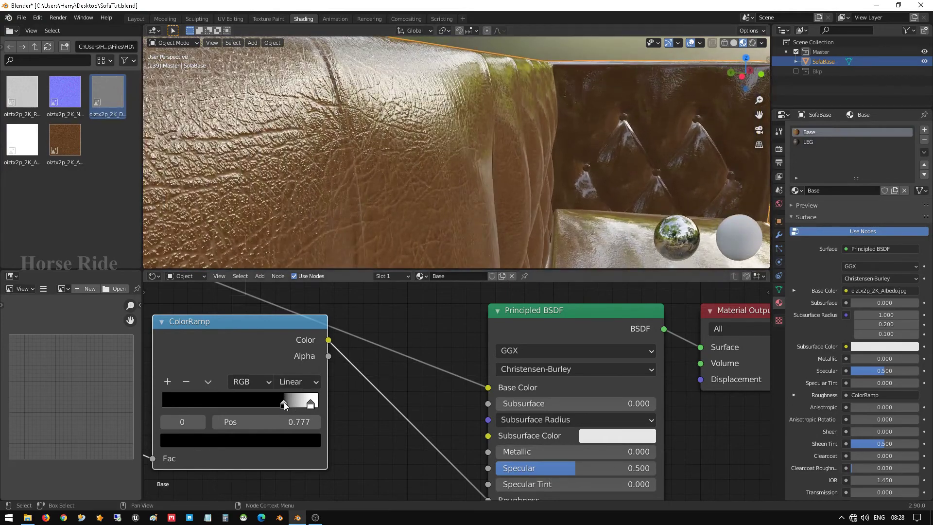
mouse_move(284, 406)
left_mouse_down()
mouse_move(263, 410)
mouse_move(286, 411)
mouse_move(264, 412)
mouse_move(286, 412)
mouse_move(275, 413)
left_mouse_up()
scroll(293, 355, "down", 2)
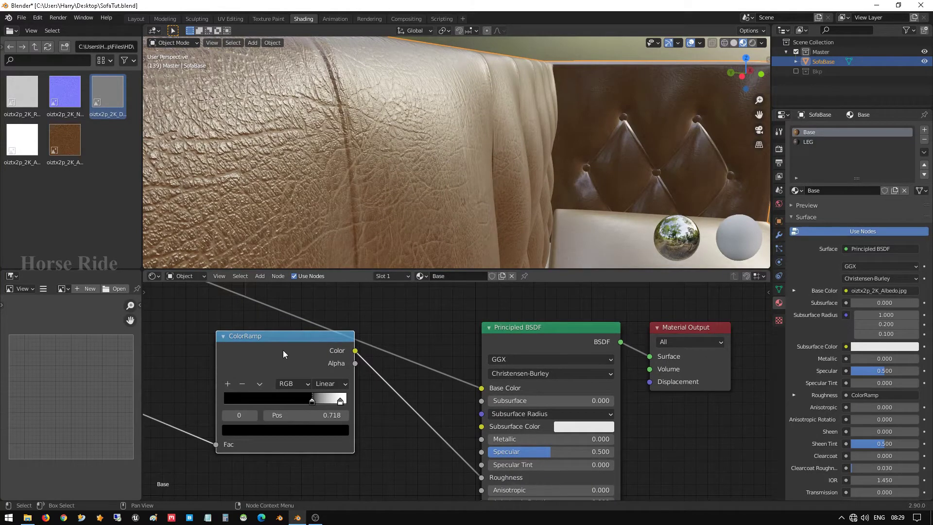
middle_click_drag(334, 169, 324, 172)
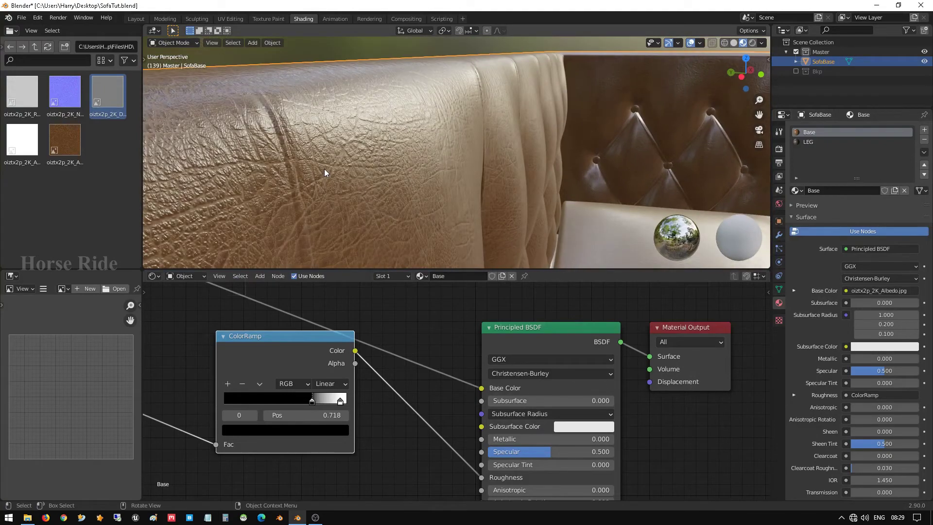
middle_click_drag(325, 168, 369, 182)
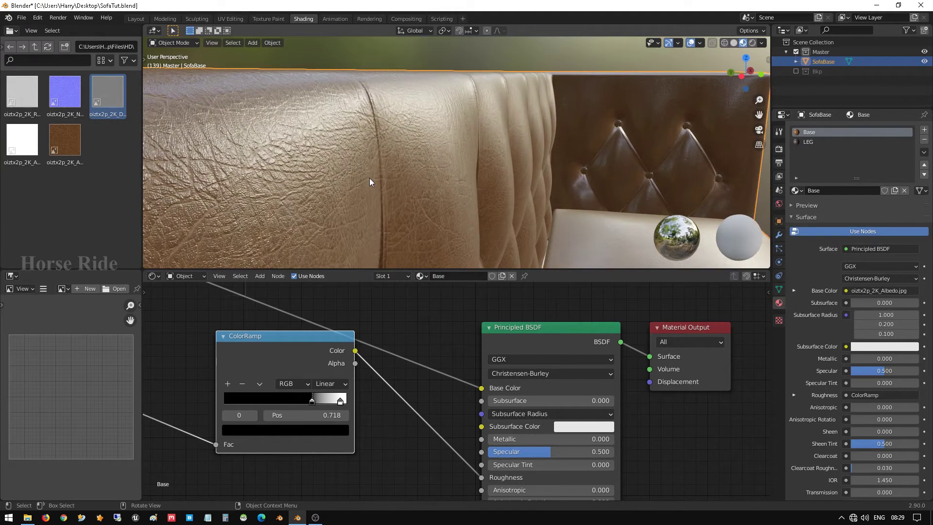
- Preview the ColorRamp output through a Viewer node, flip the ramp, and set its black stop to 0.941
left_click(301, 345, "ctrl+shift")
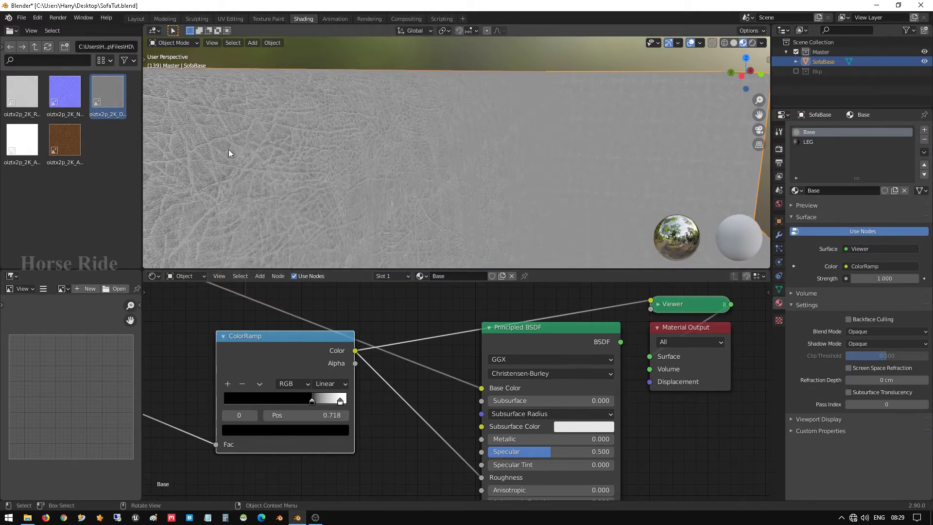
left_click(259, 384)
left_click(278, 399)
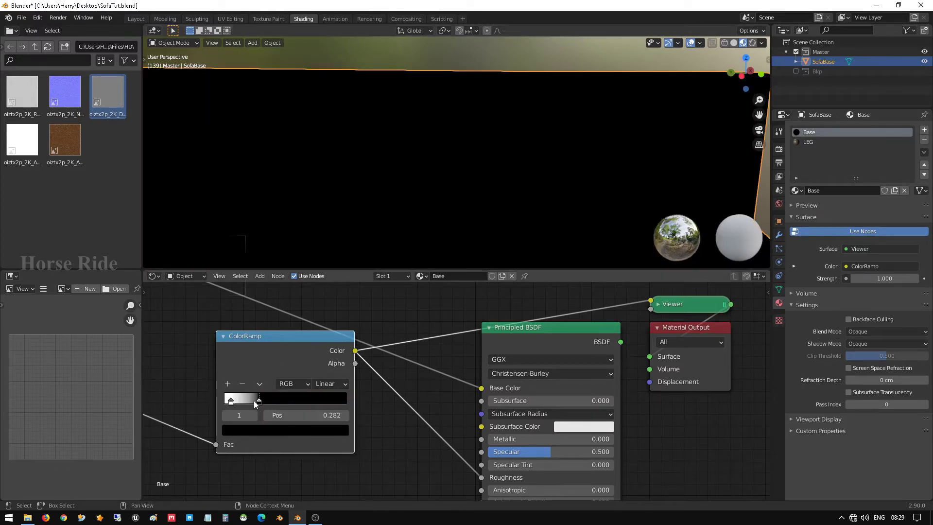
left_click_drag(286, 406, 340, 407)
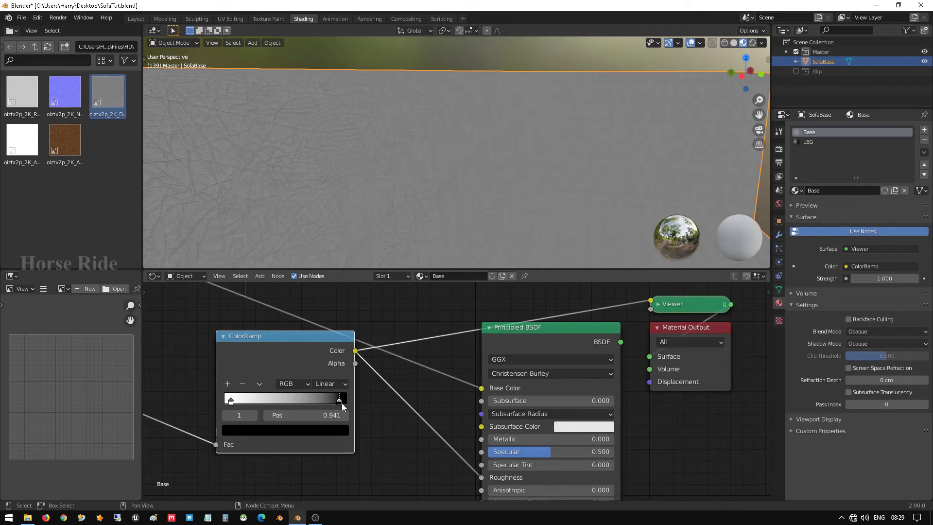
- Delete the Viewer node and reconnect the Principled BSDF output to the Material Output's Surface input
left_click(708, 300)
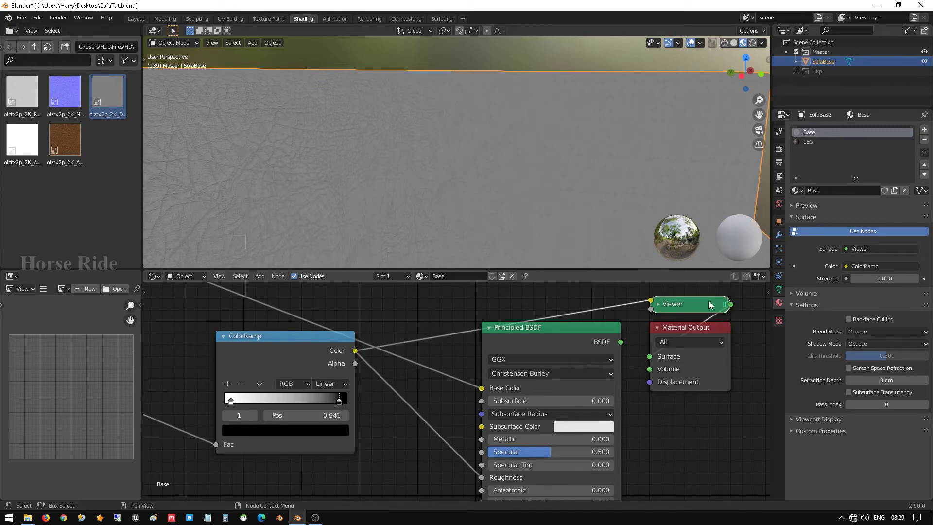
key("x")
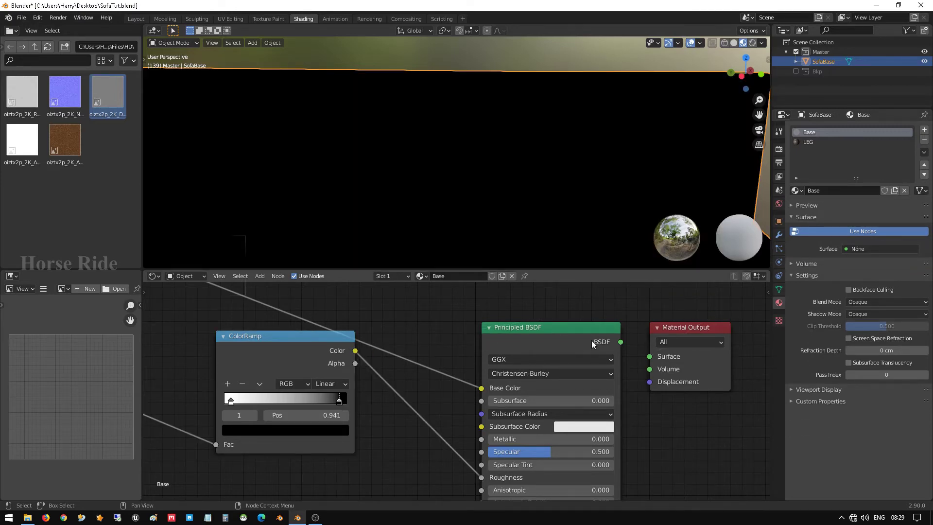
left_click_drag(621, 342, 649, 356)
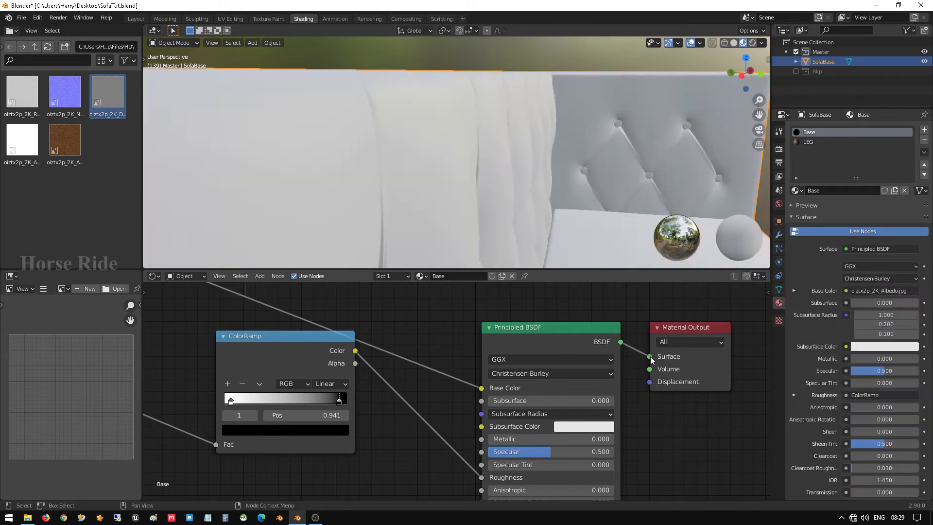
middle_click_drag(321, 181, 308, 281)
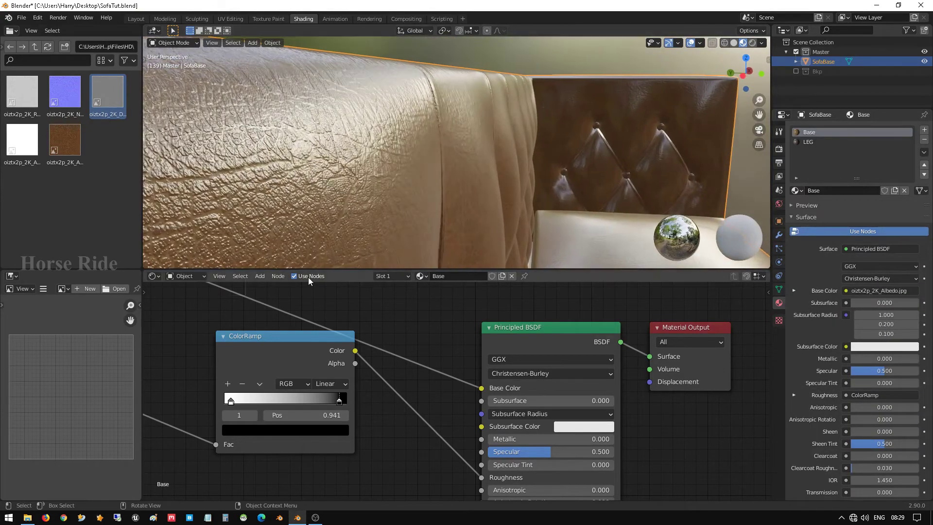
- Set the flipped ColorRamp's black stop to 1.000 and its white stop to 0.000, and inspect the leather across the sofa
mouse_move(342, 401)
left_mouse_down()
mouse_move(291, 401)
mouse_move(352, 402)
left_mouse_up()
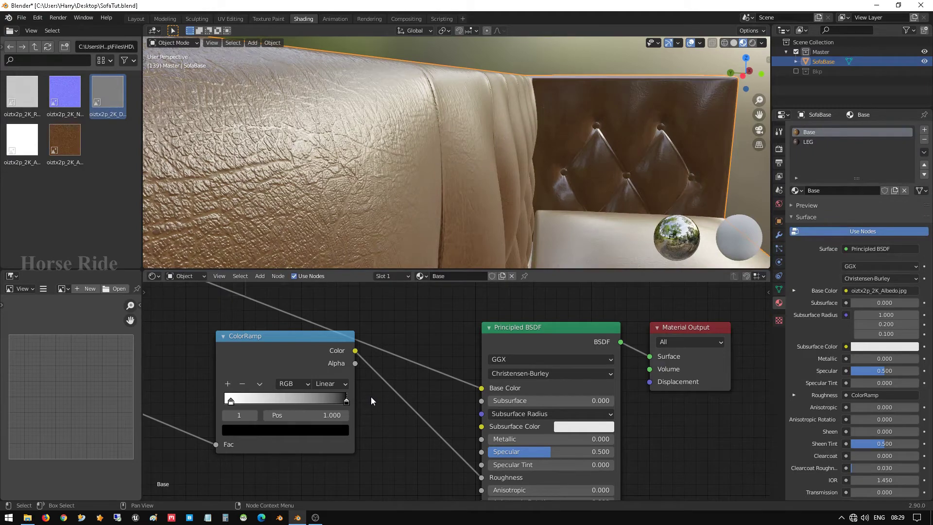
left_click_drag(230, 402, 222, 401)
middle_click_drag(369, 150, 365, 171)
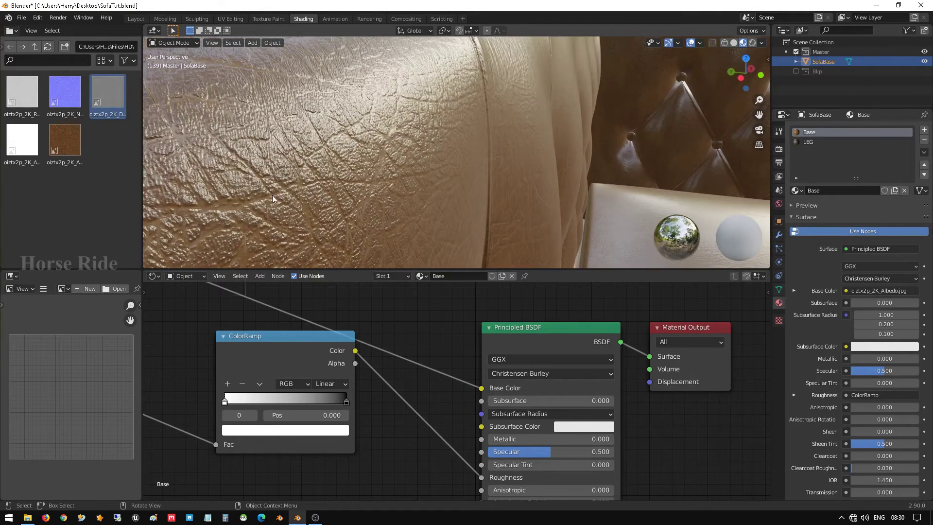
middle_click_drag(272, 198, 368, 176)
scroll(328, 155, "down", 3)
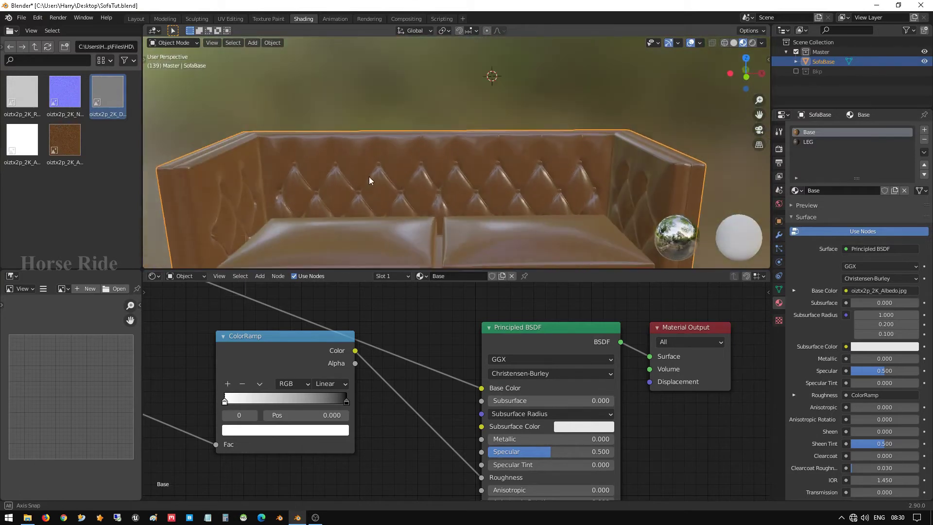
scroll(424, 169, "up", 3)
middle_click_drag(424, 169, 522, 158)
middle_click_drag(313, 180, 451, 183)
- Flip the color ramp back and set its black stop to 0.641 for the leather roughness
left_click(260, 384)
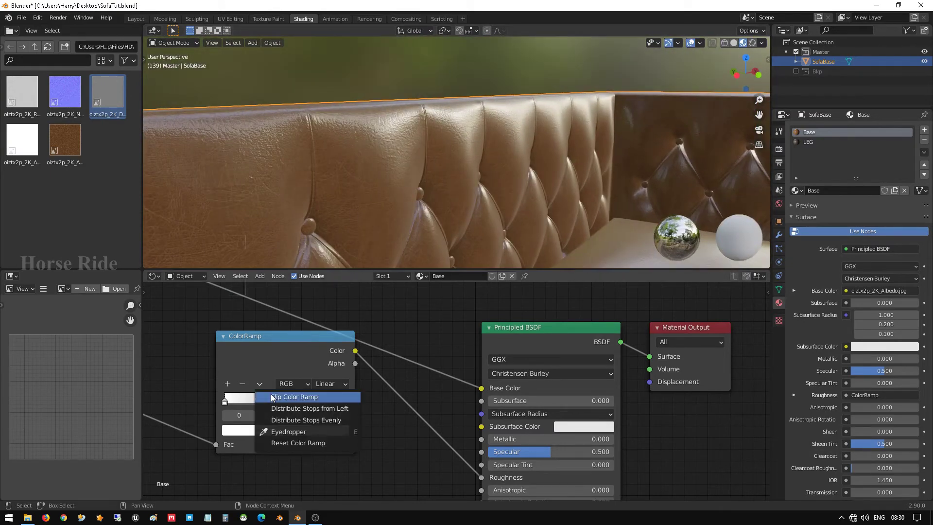
left_click(286, 394)
middle_click_drag(398, 148, 421, 152)
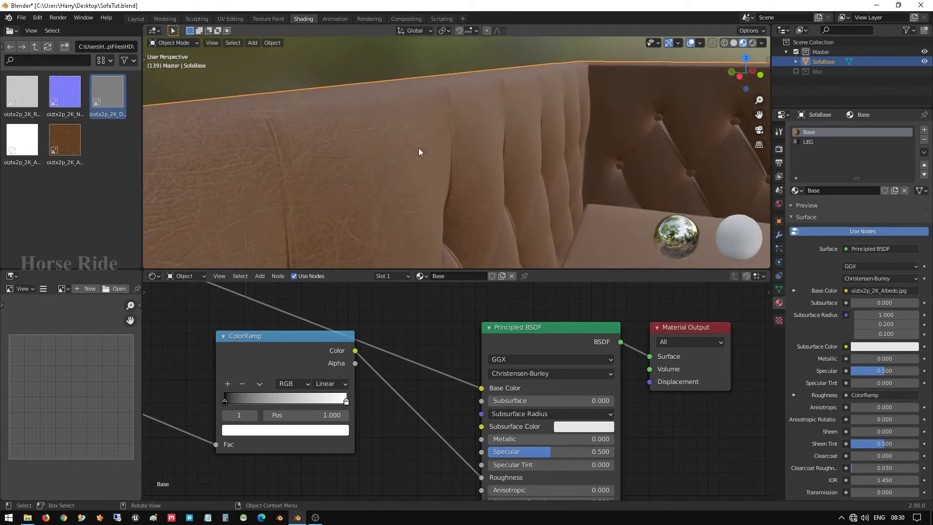
middle_click_drag(330, 227, 341, 227)
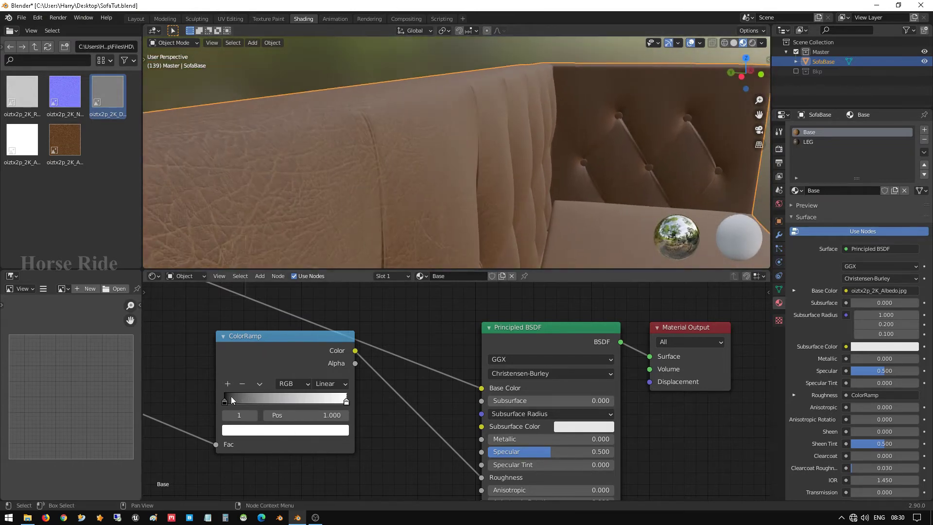
left_click_drag(224, 400, 306, 394)
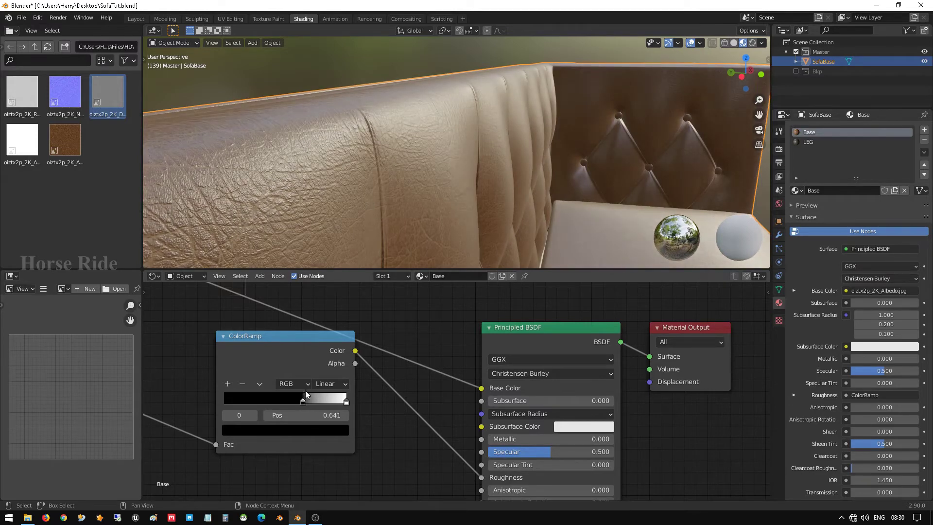
- Examine the finished leather surface of the sofa up close and from a distance
middle_click_drag(381, 200, 483, 168)
scroll(360, 165, "up", 5)
middle_click_drag(341, 155, 487, 212)
scroll(460, 193, "up", 5)
scroll(482, 187, "down", 3)
scroll(434, 197, "up", 9)
scroll(439, 212, "down", 11)
scroll(448, 214, "up", 1)
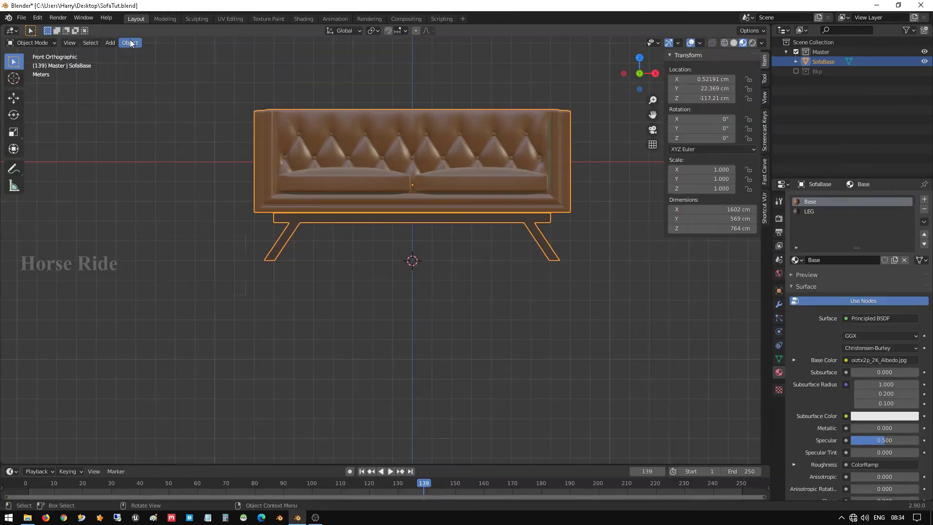
- Set the sofa's origin to the 3D cursor below the seat at the level of the feet
left_click(130, 43)
mouse_move(167, 63)
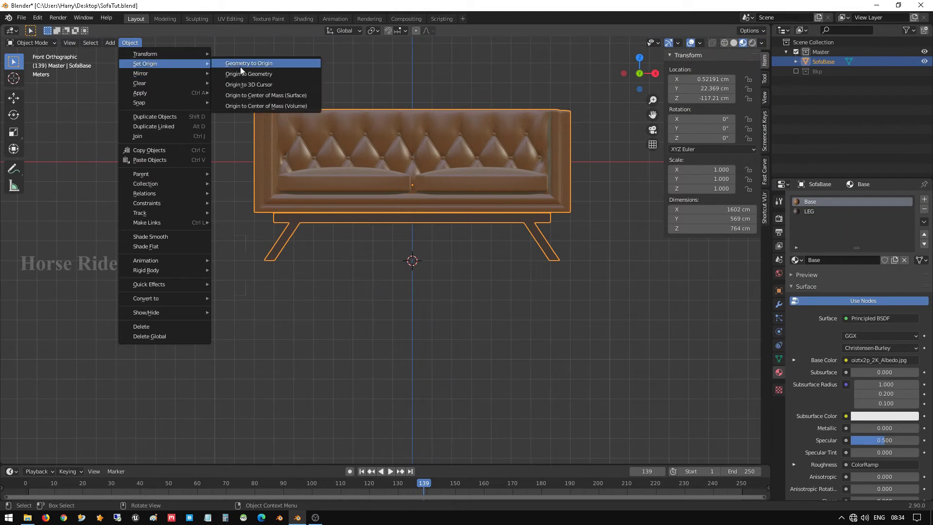
left_click(277, 84)
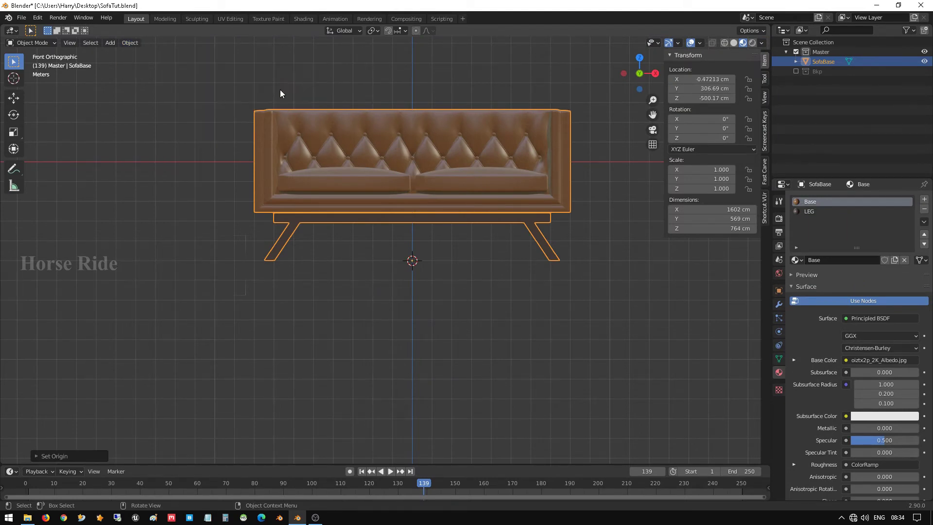
- Deselect the sofa and place the 3D cursor away from the sofa's origin
middle_click_drag(337, 200, 422, 266)
left_click(411, 248)
middle_click_drag(405, 192, 399, 217)
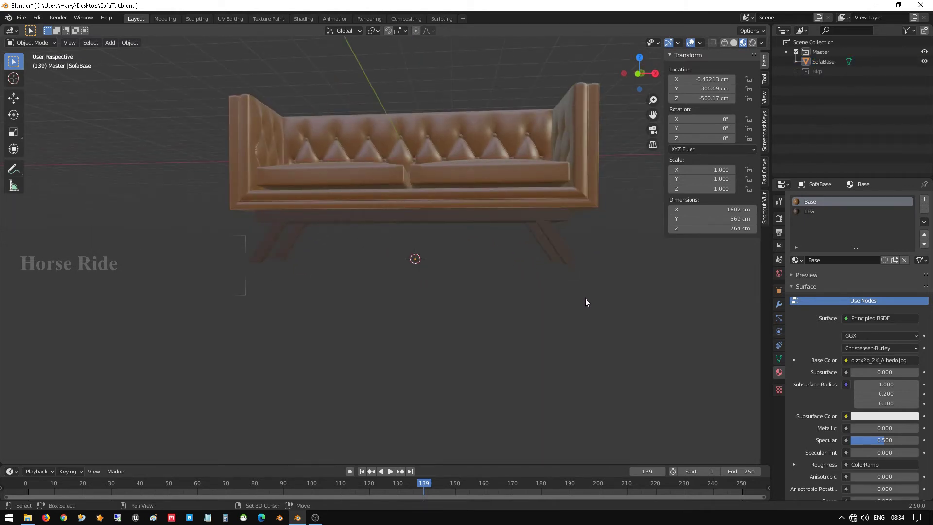
middle_click_drag(453, 267, 442, 236)
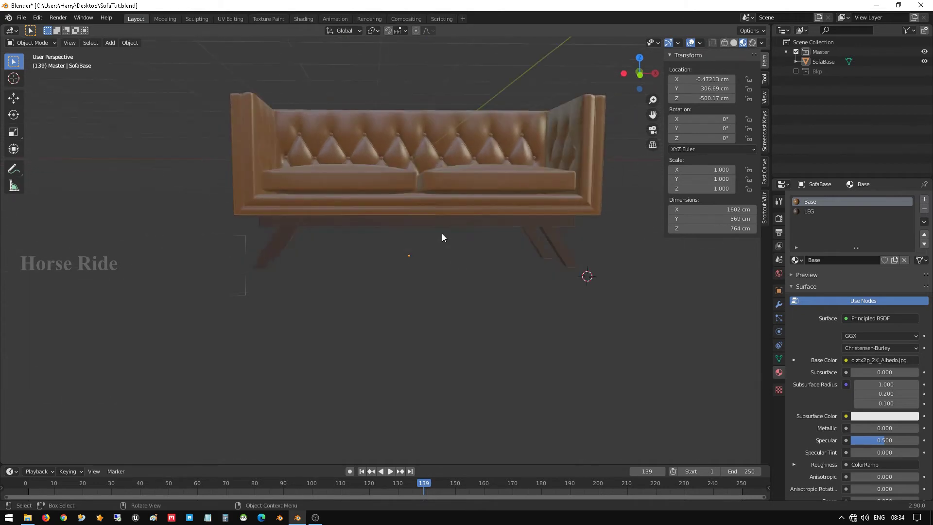
- Select the sofa, try a free rotation about its new origin, cancel it, and return to the front view
left_click(418, 188)
middle_click_drag(373, 255, 502, 276)
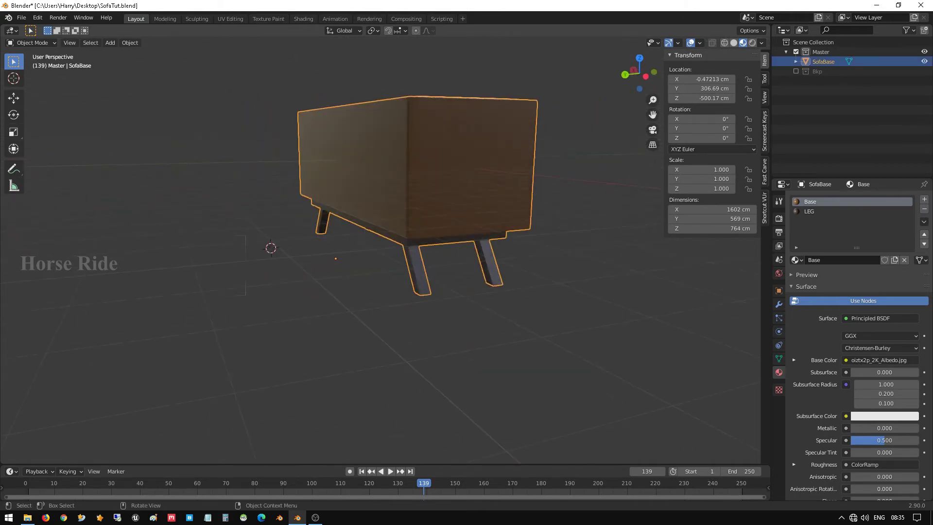
key("r")
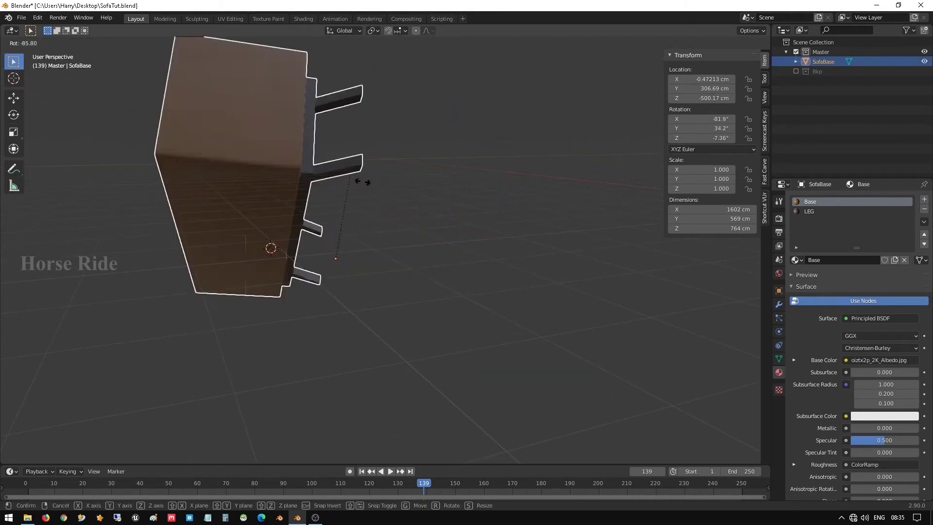
right_click(400, 205)
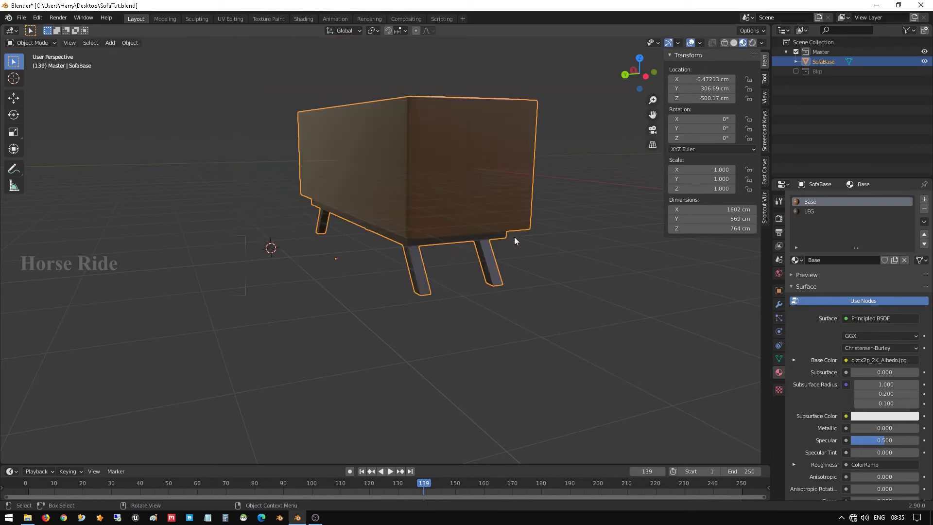
middle_click_drag(515, 241, 390, 294)
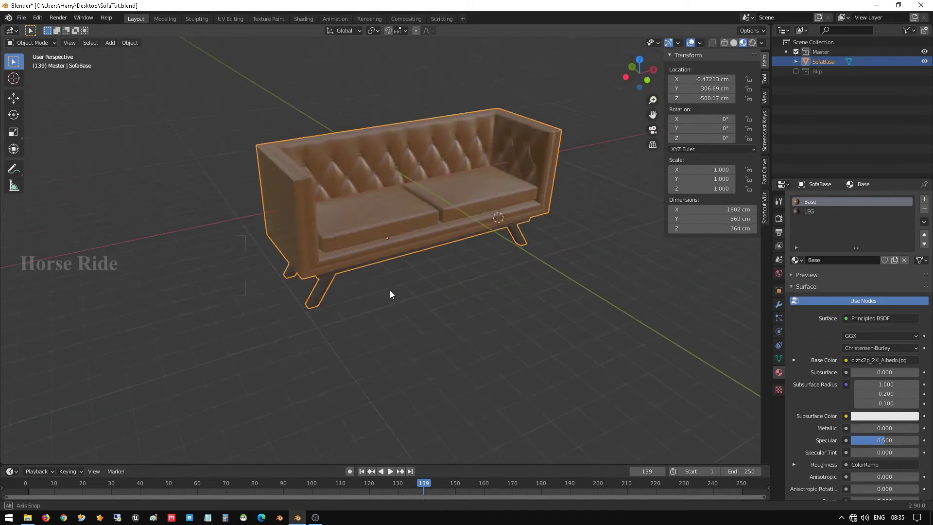
key("KP_1")
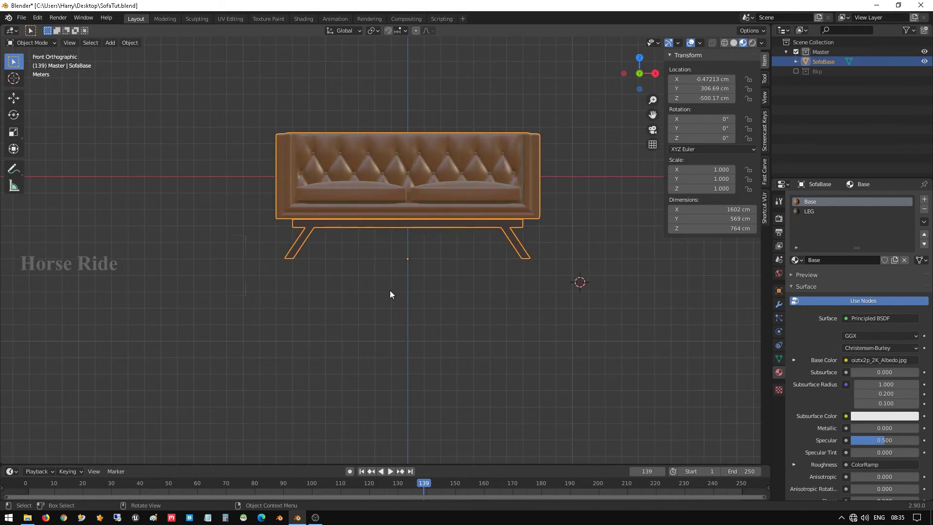
- Raise the sofa along the Z axis until its feet stand on the ground line, at about Z -1.25 cm
key("g")
key("z")
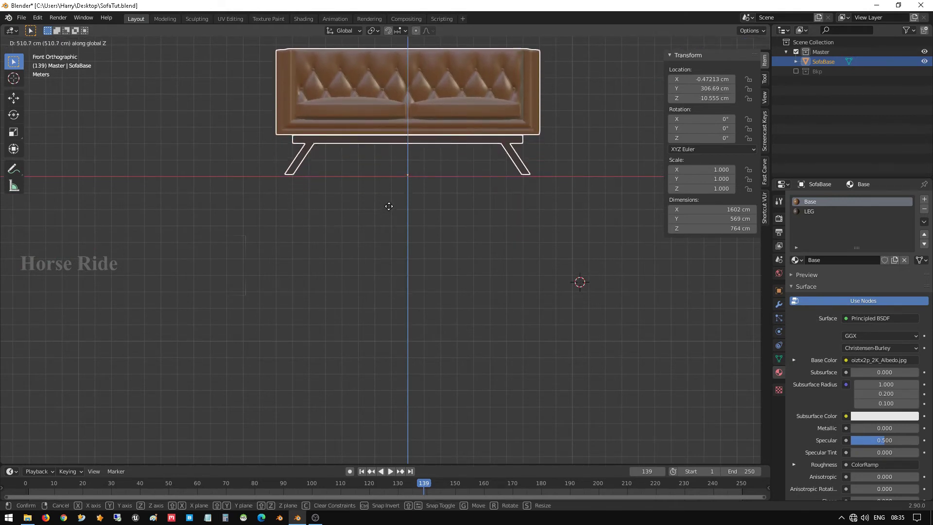
left_click(390, 208)
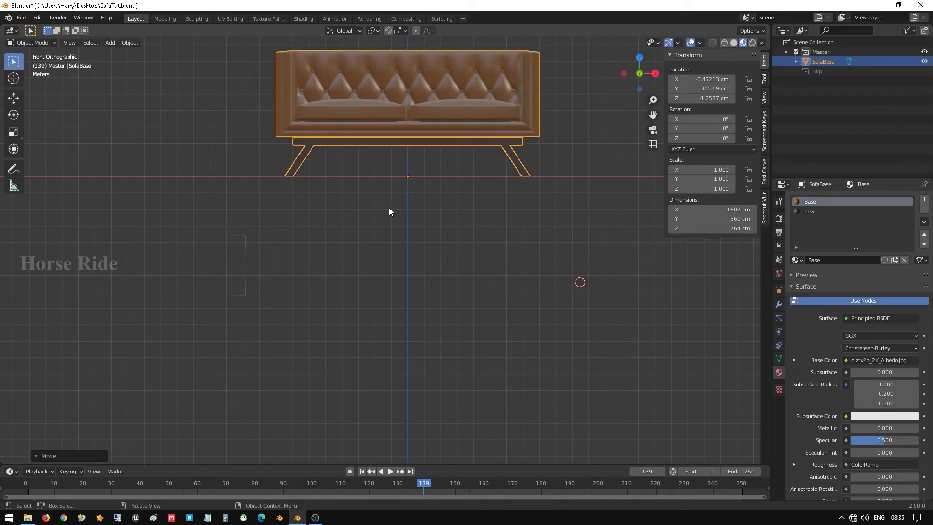
- Snap the 3D cursor to the world origin
middle_click_drag(390, 210, 427, 227)
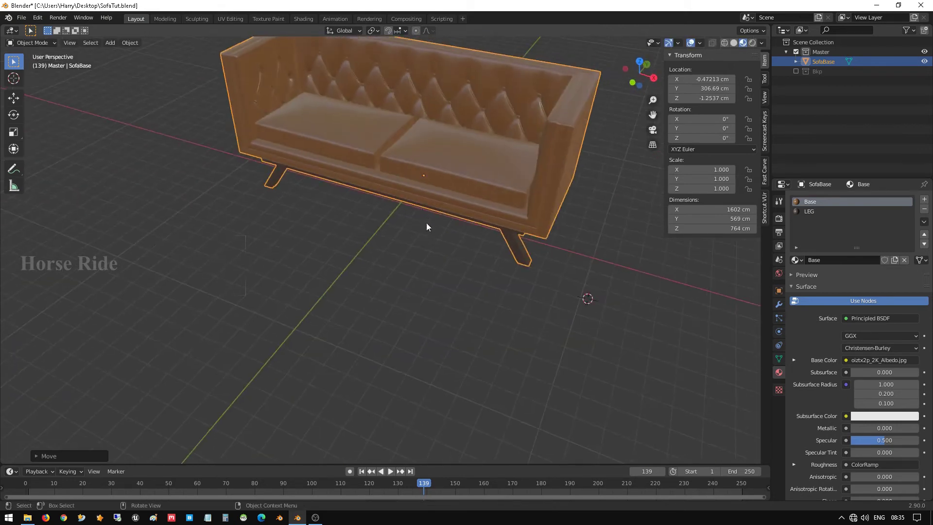
key("shift+s")
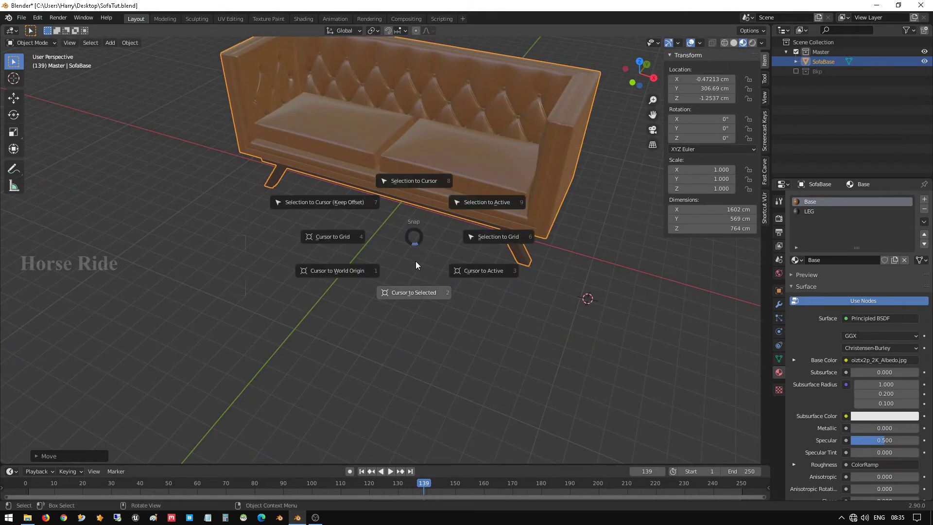
left_click(362, 274)
- Add a plane at the world origin and scale it up about 28.26 times to form a floor under the sofa
middle_click_drag(388, 258, 508, 230)
scroll(549, 190, "down", 4)
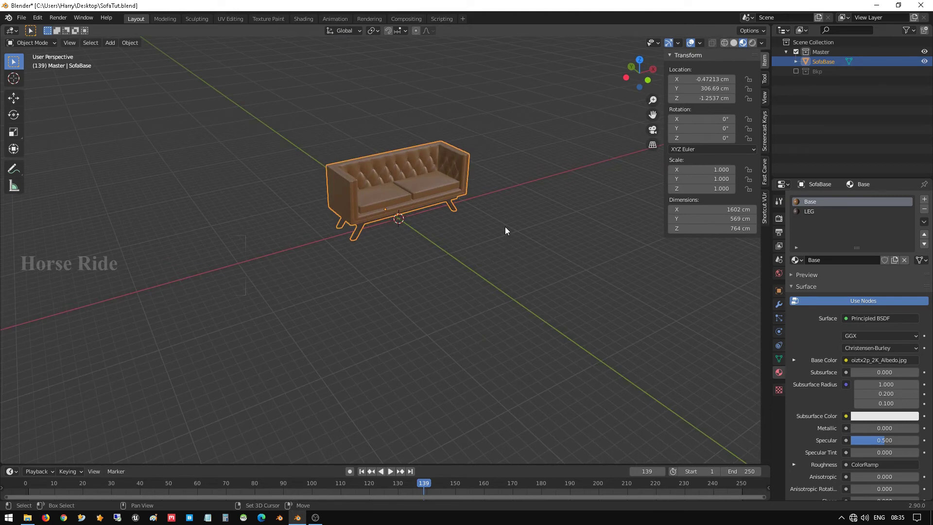
key("shift+a")
left_click(543, 228)
key("s")
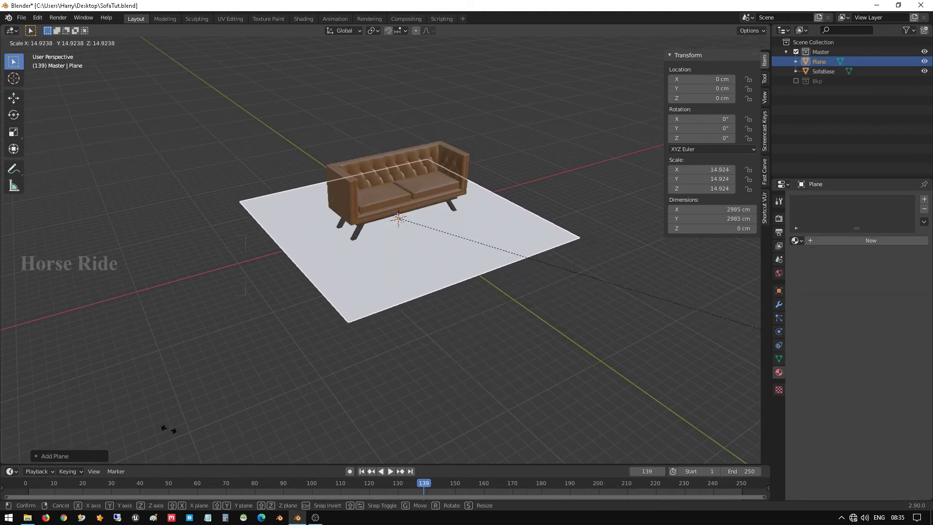
left_click(457, 99)
- Extrude the plane's two edges behind and beside the sofa upward along Z into walls about 2034 cm high
key("Tab")
key("alt+a")
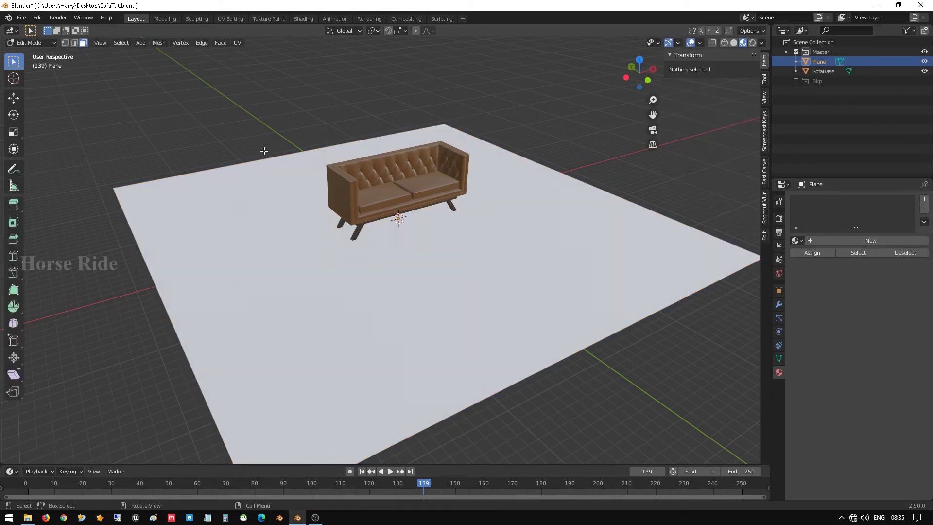
left_click(267, 154)
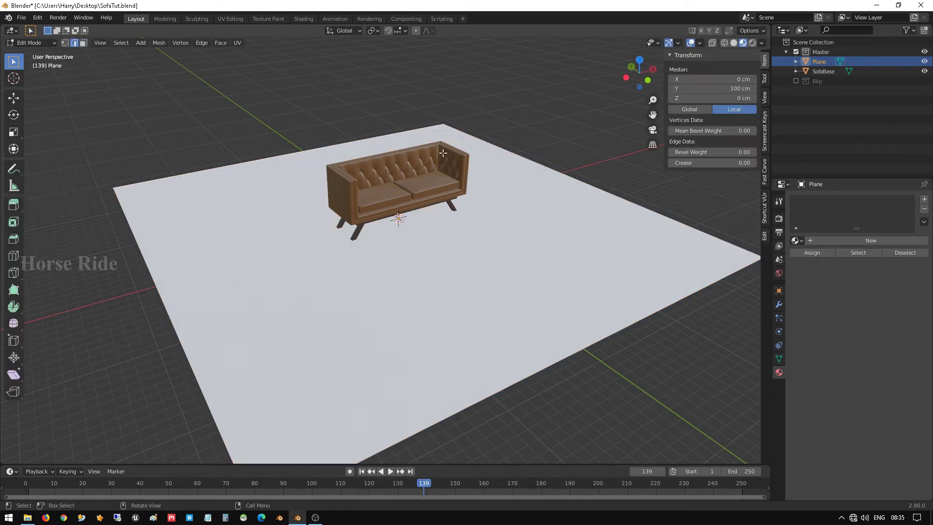
left_click(514, 146, "shift")
key("e")
key("z")
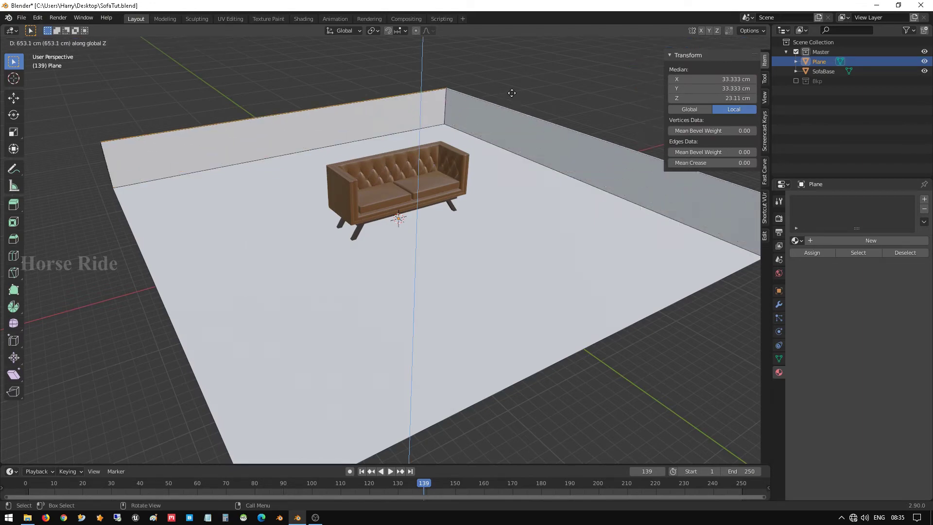
left_click(511, 58)
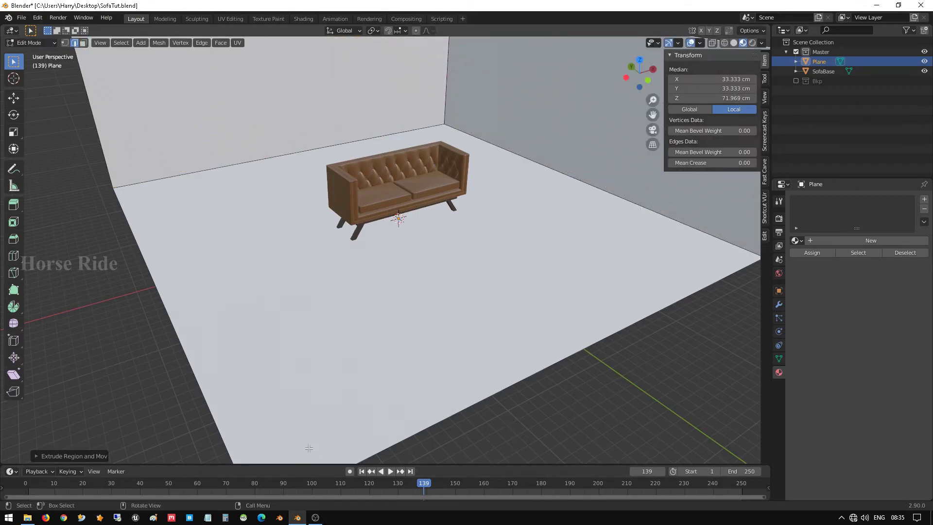
- Bevel both floor-to-wall edges and the vertical corner edge of the backdrop with 3 segments
middle_click_drag(279, 306, 237, 384, "shift")
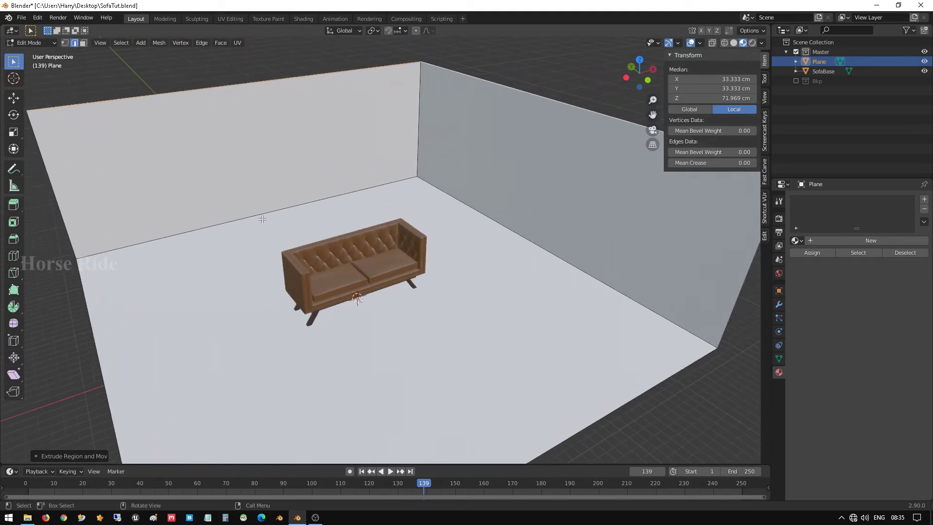
left_click(251, 225)
left_click(416, 145, "shift")
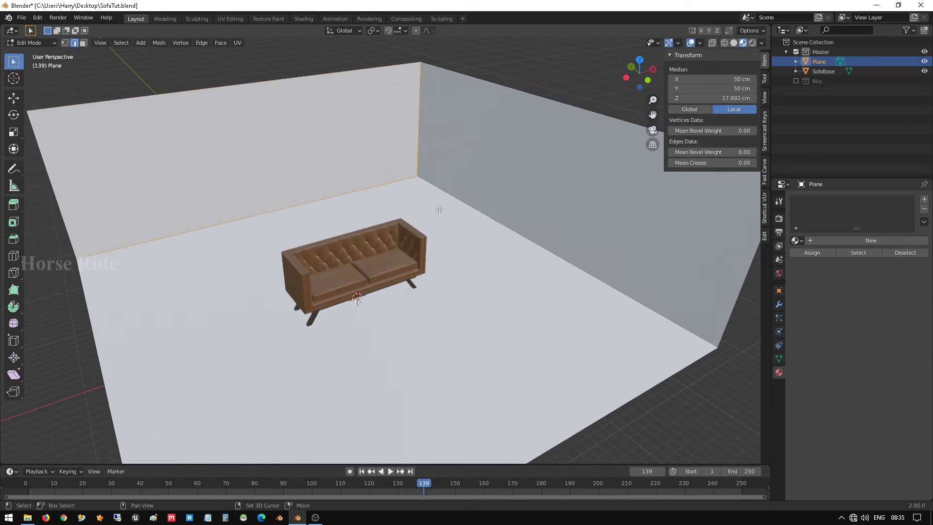
key("ctrl+b")
scroll(452, 263, "up", 3)
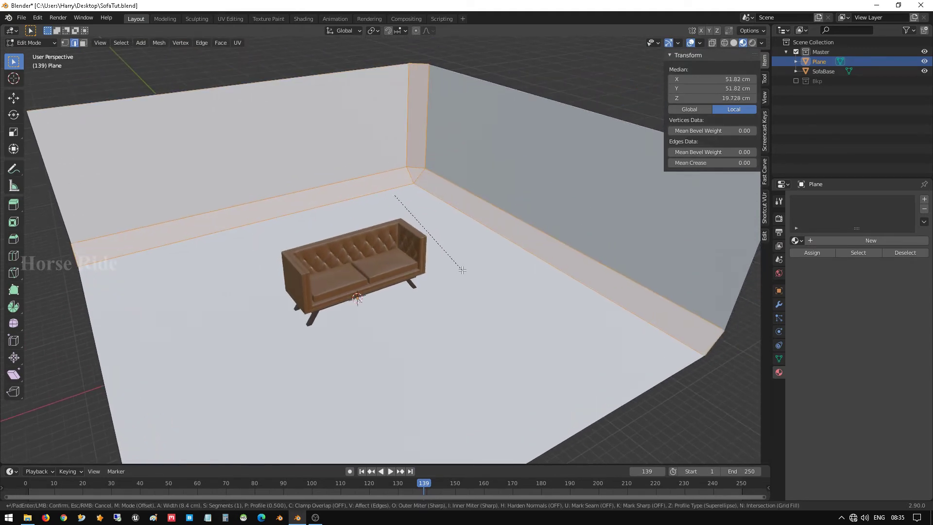
scroll(464, 267, "down", 2)
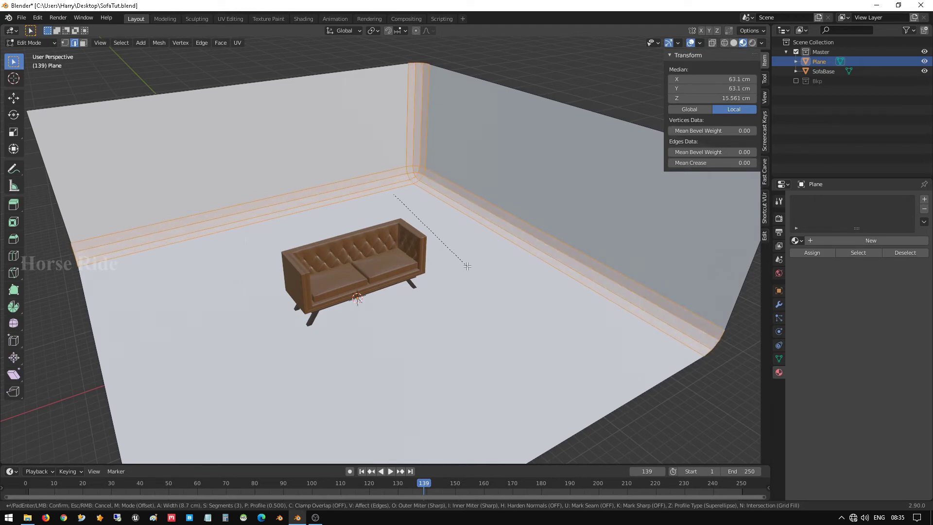
left_click(467, 266)
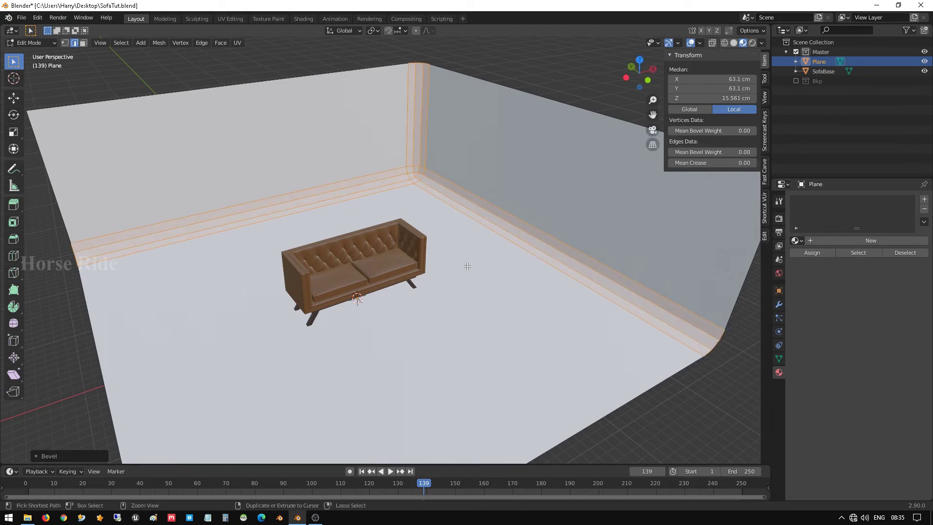
- Return the backdrop to Object Mode, apply a level 2 subdivision to it, and check how smooth it looks around the sofa
key("ctrl+3")
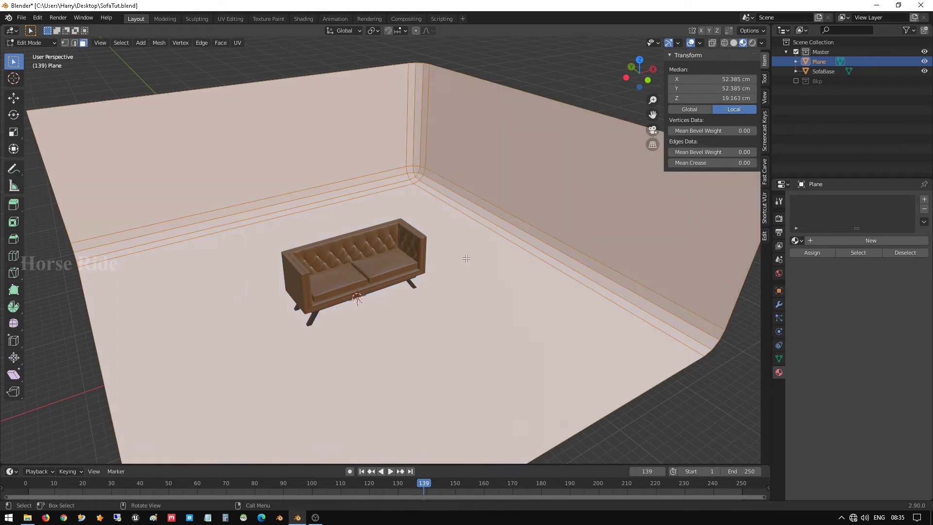
key("Tab")
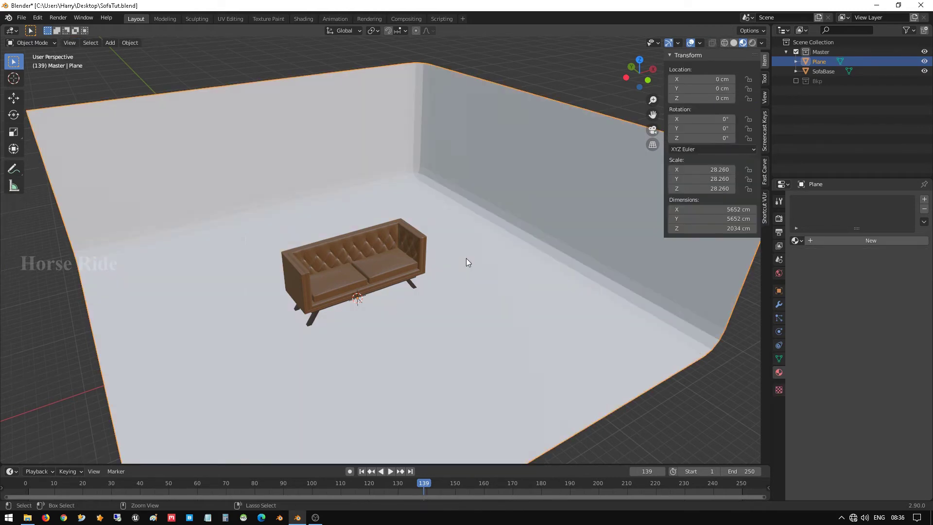
key("ctrl+2")
scroll(448, 195, "up", 5)
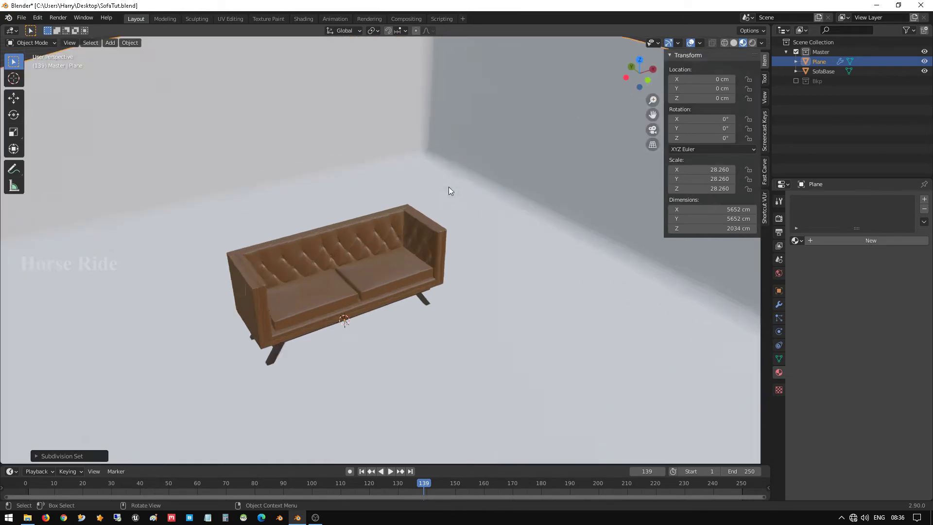
scroll(359, 173, "down", 4)
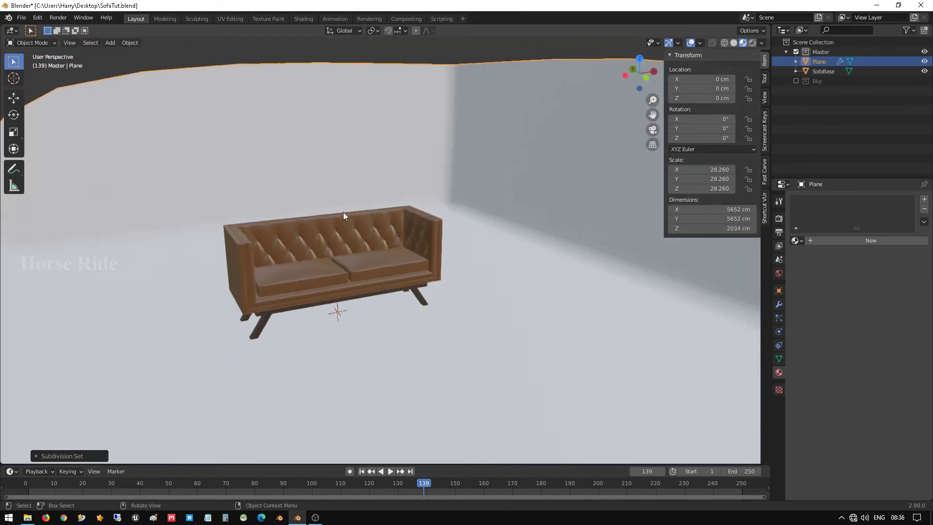
scroll(576, 273, "down", 3)
scroll(384, 241, "up", 8)
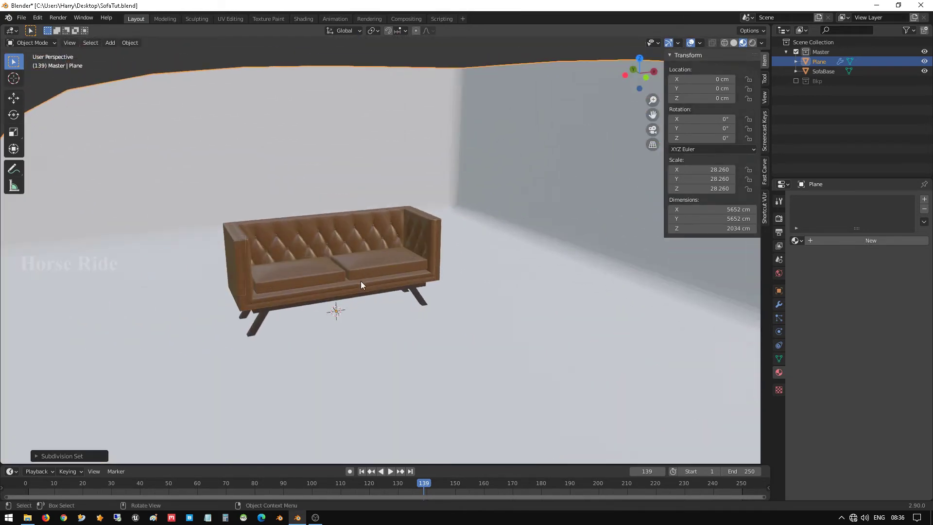
scroll(403, 259, "down", 6)
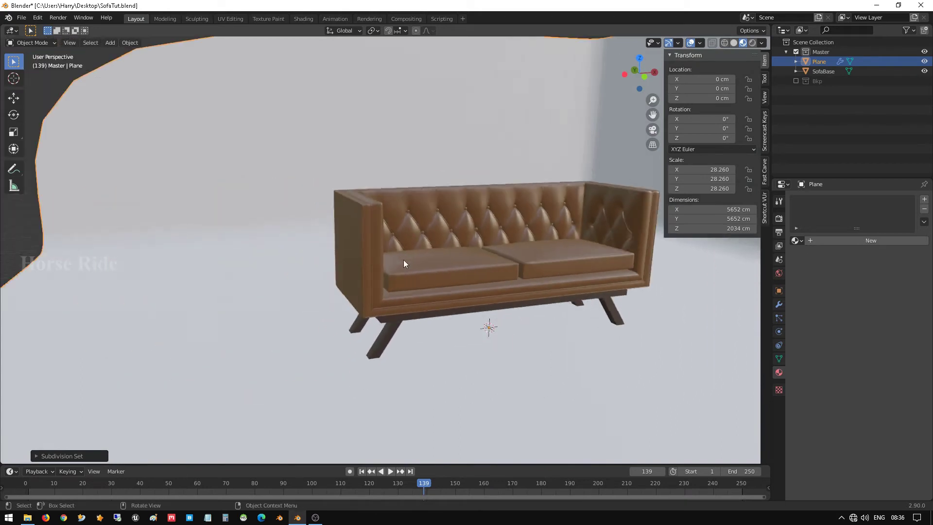
- Try moving the sofa about 585 cm along the X axis, check it from the front, and undo the move
left_click(482, 292)
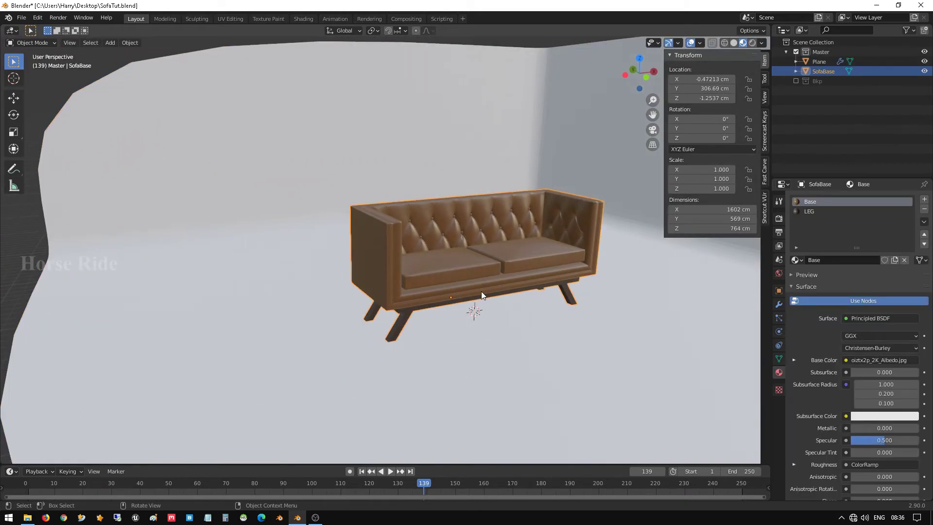
key("g")
key("x")
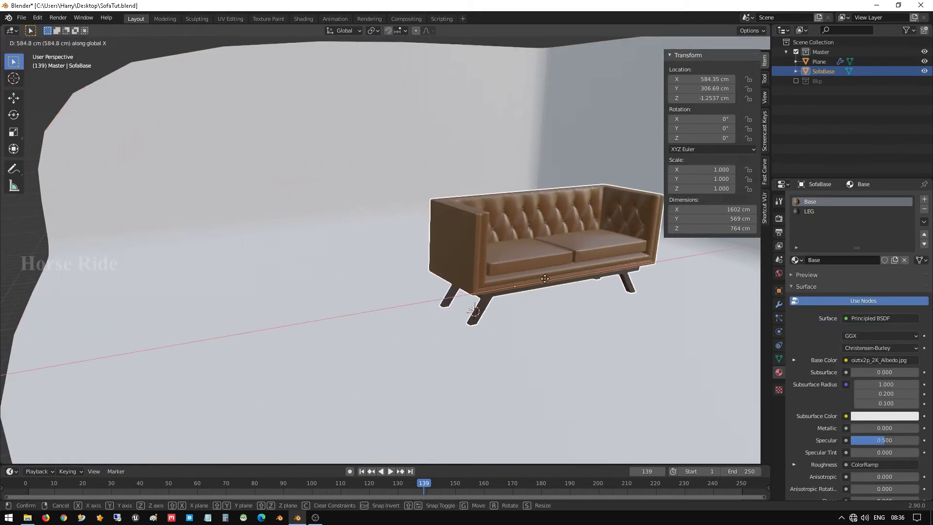
left_click(557, 313)
scroll(538, 306, "down", 4)
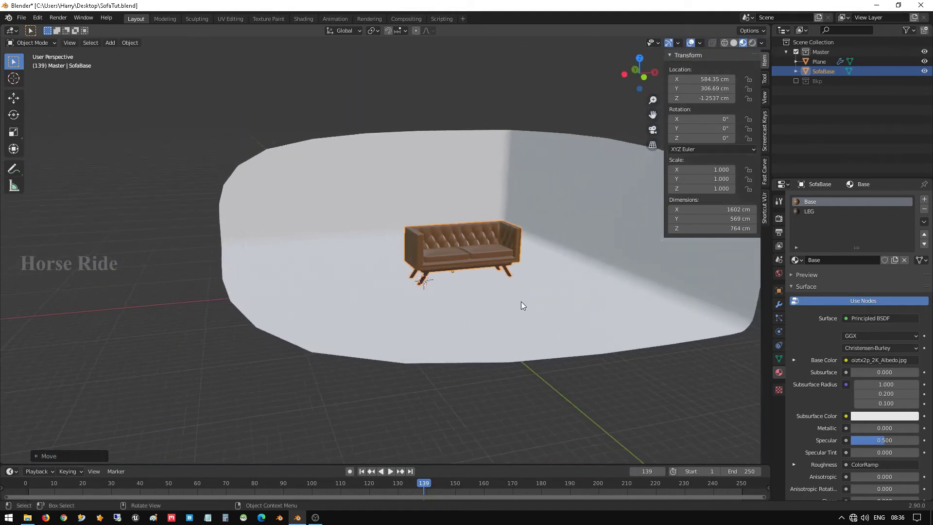
key("KP_1")
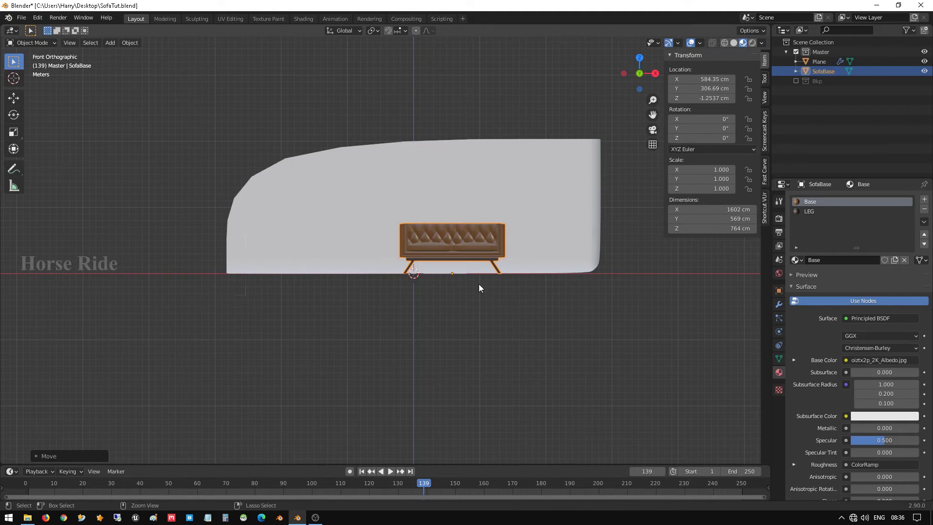
key("ctrl+z")
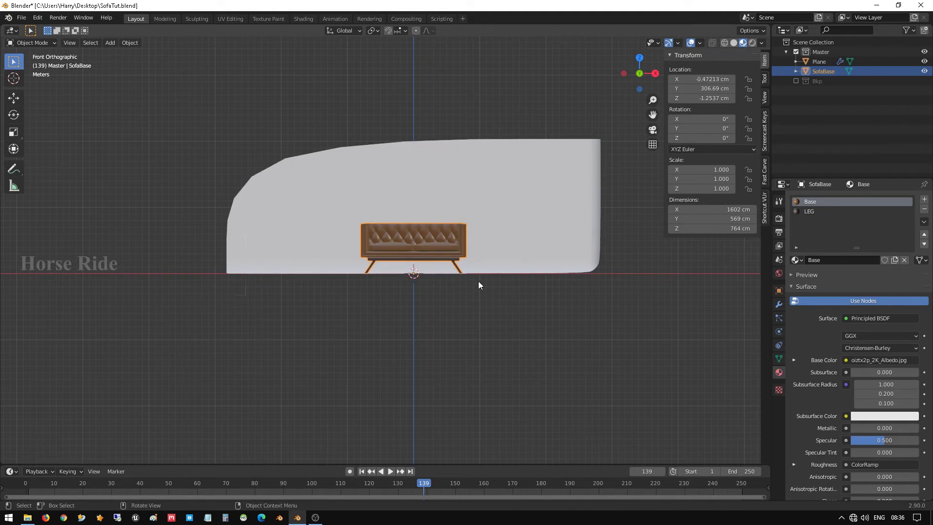
- Add a camera and align it to a slightly raised, angled perspective view of the sofa and backdrop
left_click(477, 282)
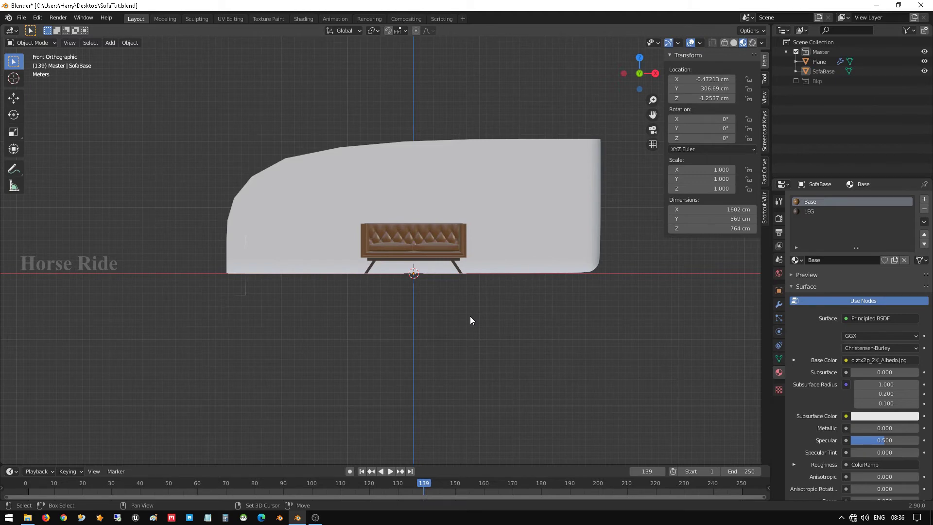
key("shift+a")
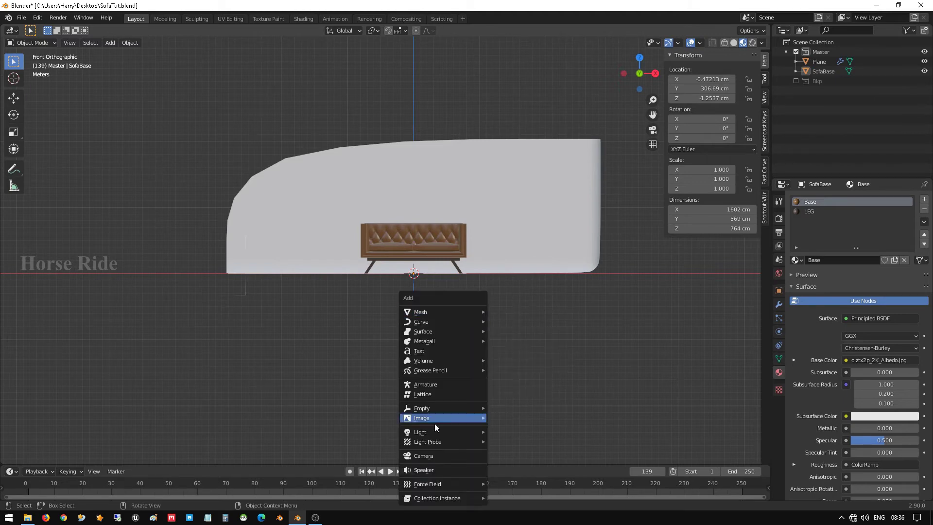
left_click(439, 455)
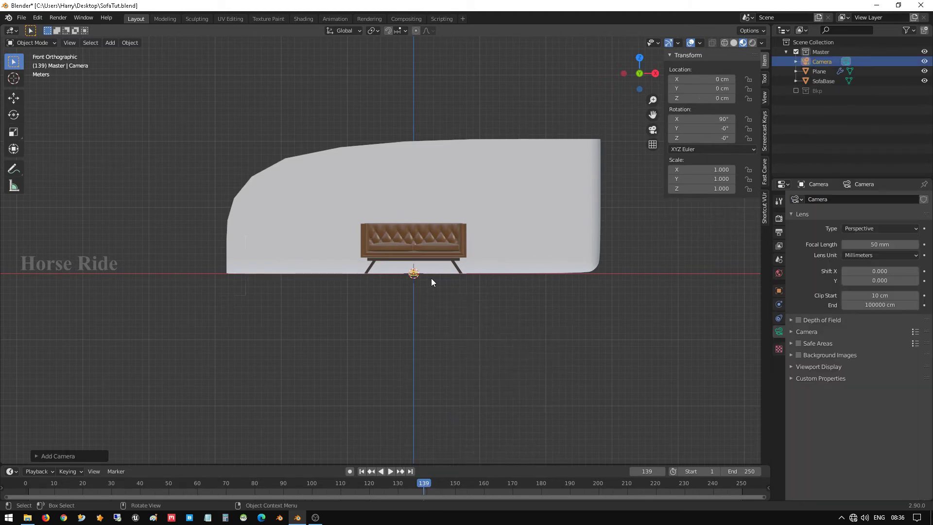
middle_click_drag(439, 309, 453, 333)
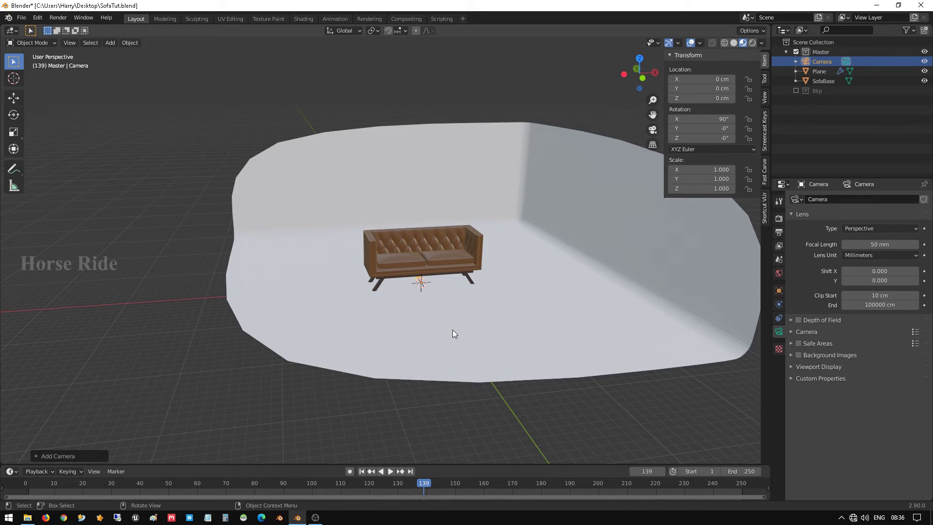
key("ctrl+alt+KP_0")
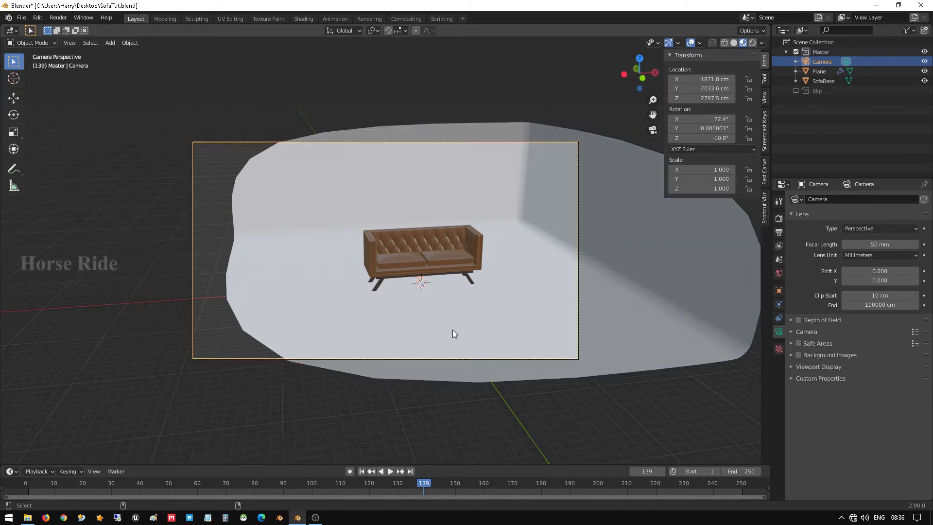
- Examine the sofa and backdrop from a distance and up close, outside the camera view
middle_click_drag(419, 231, 498, 280)
scroll(445, 273, "down", 4)
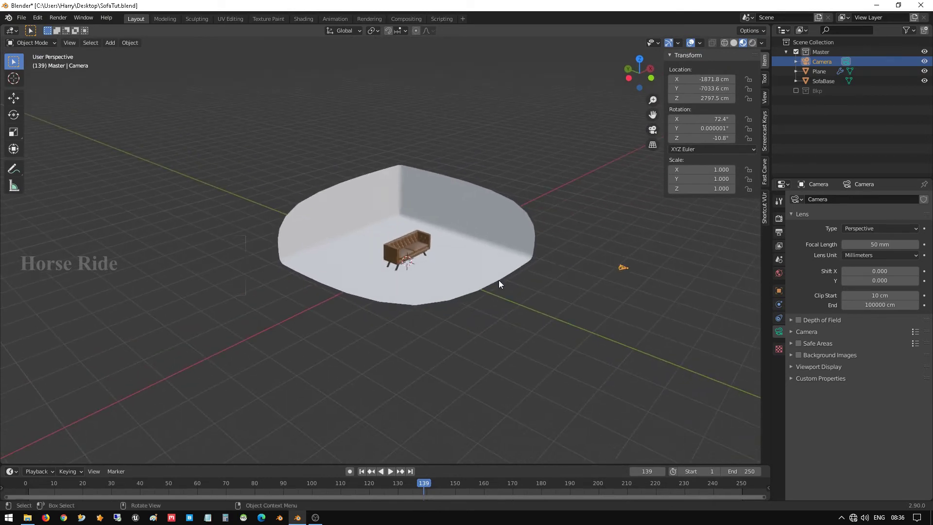
scroll(409, 255, "up", 5)
middle_click_drag(448, 253, 493, 258)
scroll(492, 258, "up", 3)
middle_click_drag(558, 279, 582, 282)
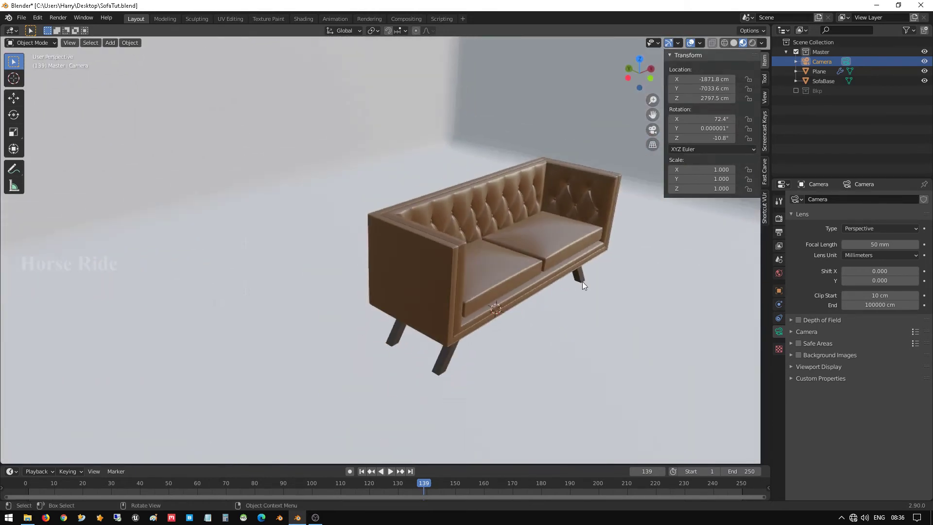
middle_click_drag(580, 248, 444, 226)
left_click(565, 127)
right_click(564, 126)
left_click(565, 126)
scroll(547, 231, "down", 1)
scroll(515, 232, "down", 1)
scroll(481, 237, "up", 1)
- Rotate the sofa about -21.4° around the global Z axis
left_click(402, 237)
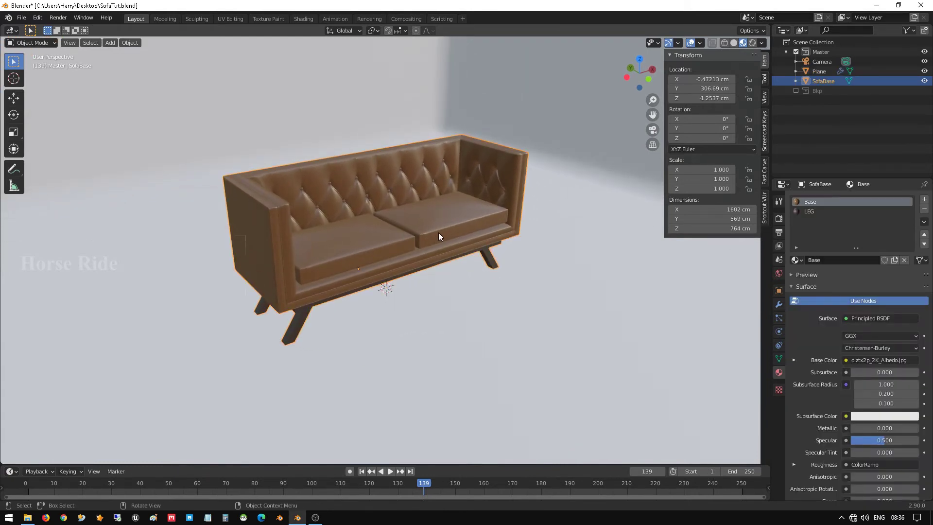
key("r")
key("z")
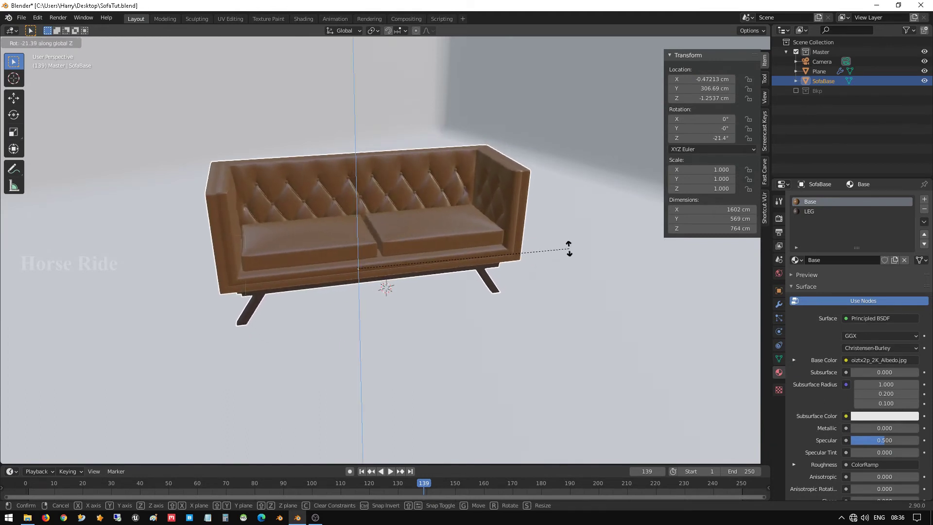
left_click(569, 249)
scroll(493, 246, "up", 2)
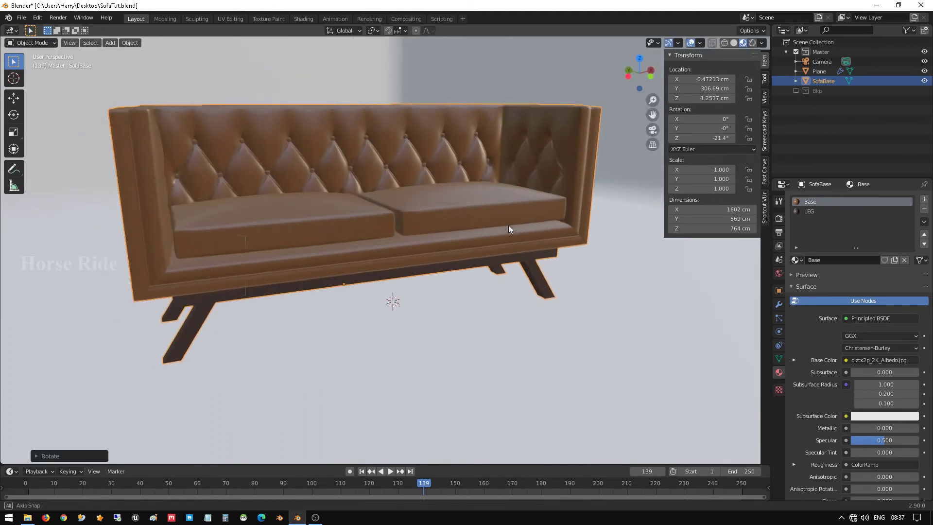
- Find a low, angled perspective of the rotated sofa and realign the camera to that view
middle_click_drag(508, 226, 518, 221)
scroll(470, 214, "down", 1)
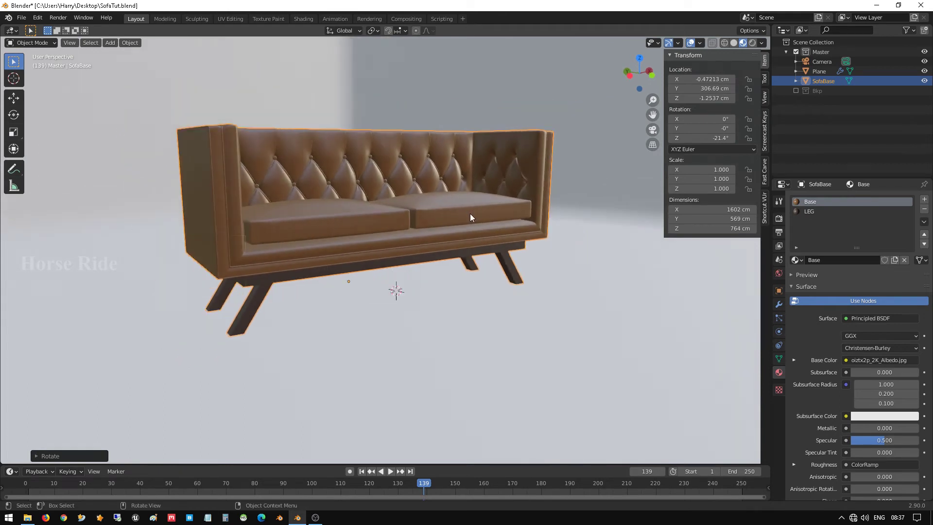
scroll(470, 214, "up", 2)
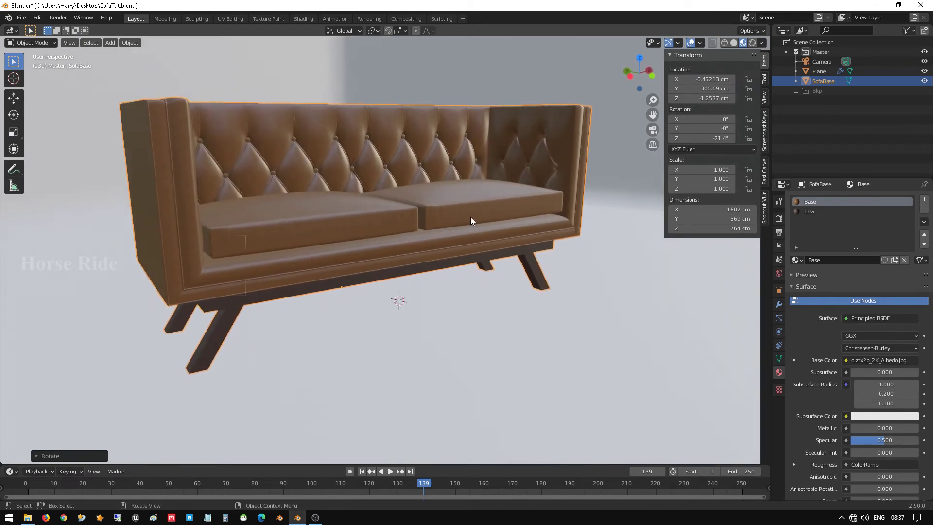
scroll(470, 217, "down", 2)
scroll(462, 216, "up", 2)
middle_click_drag(453, 217, 451, 221)
key("n")
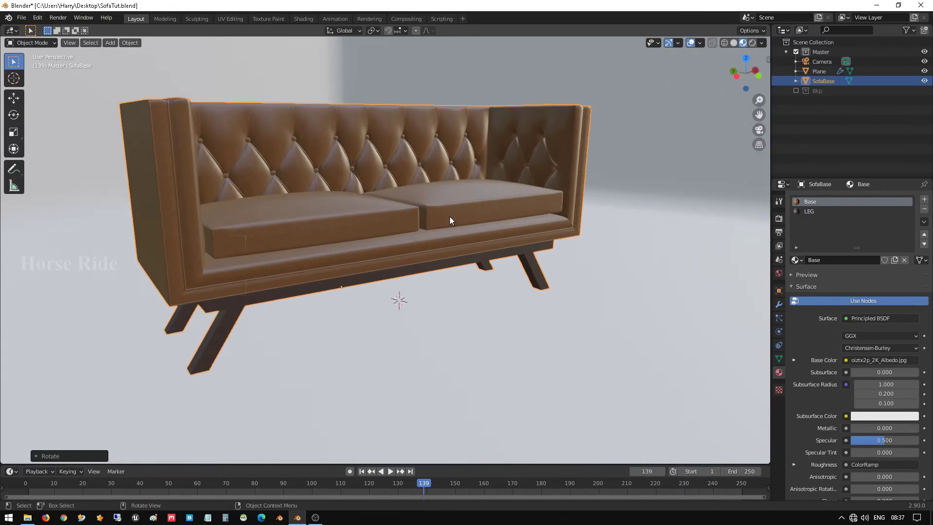
key("KP_0")
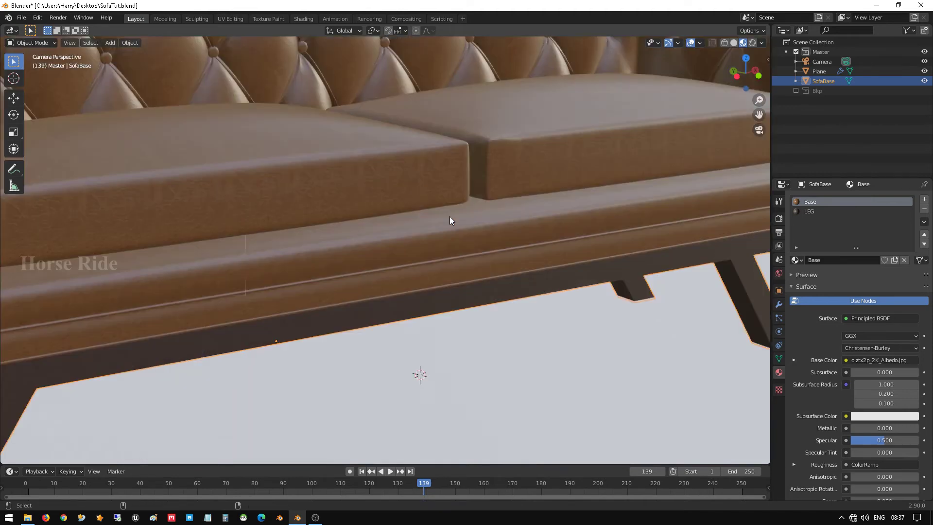
scroll(444, 214, "down", 5)
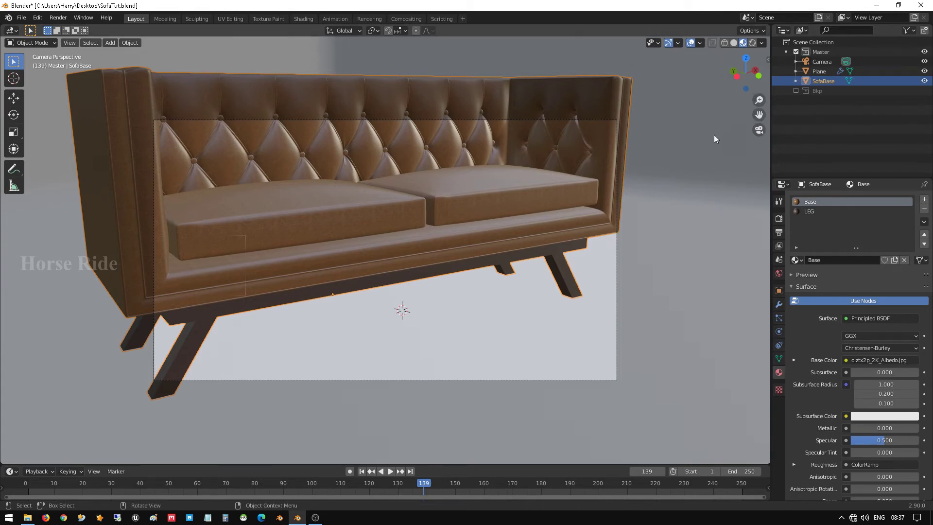
- With the camera temporarily locked to the view, pull it back and reposition it so the whole sofa fits inside the frame
left_click(818, 62)
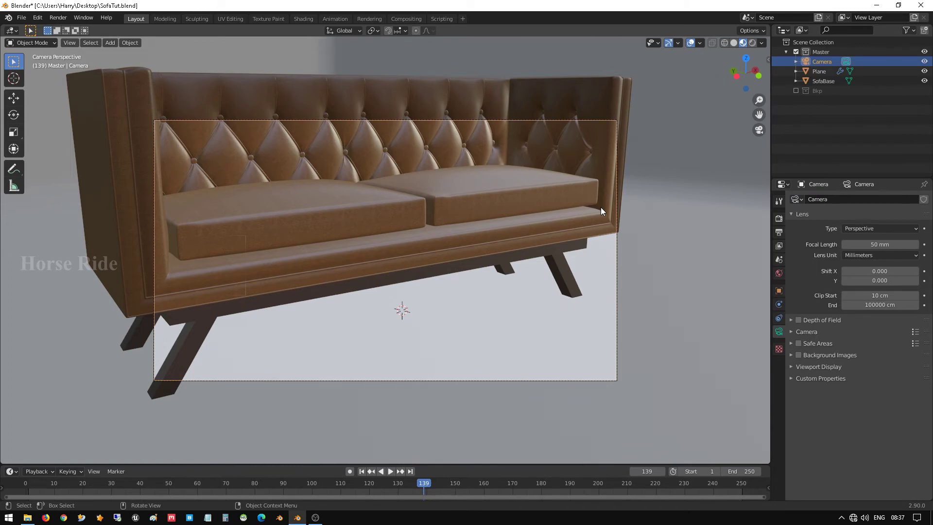
key("n")
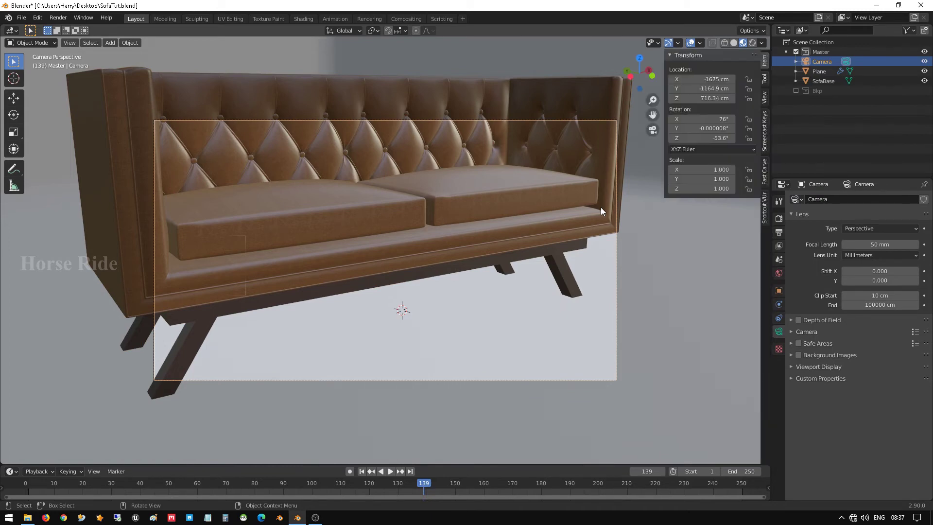
left_click(765, 97)
left_click(724, 174)
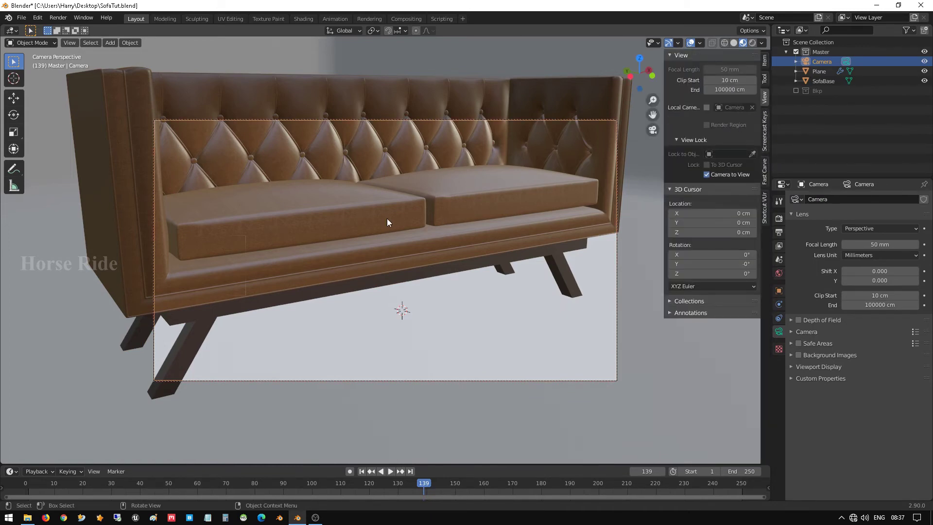
scroll(284, 224, "down", 1)
scroll(284, 225, "down", 1)
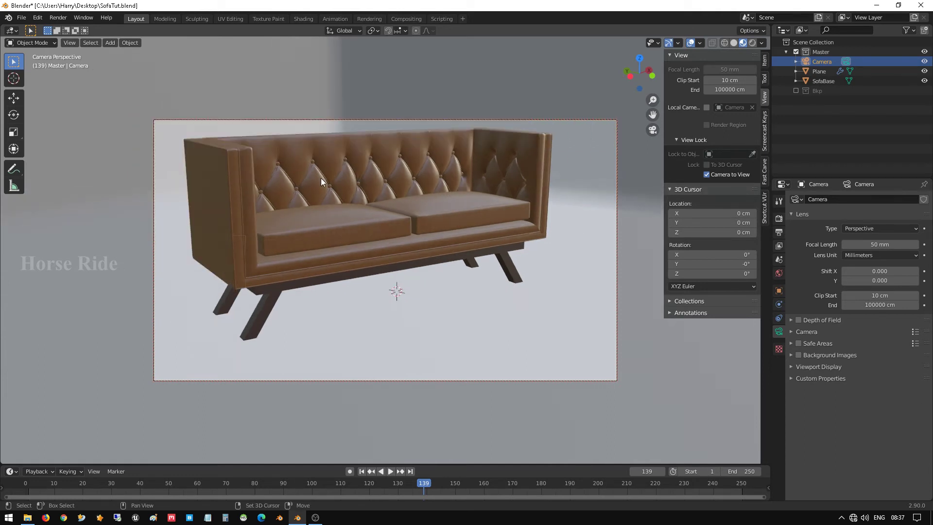
middle_click_drag(321, 178, 340, 202, "shift")
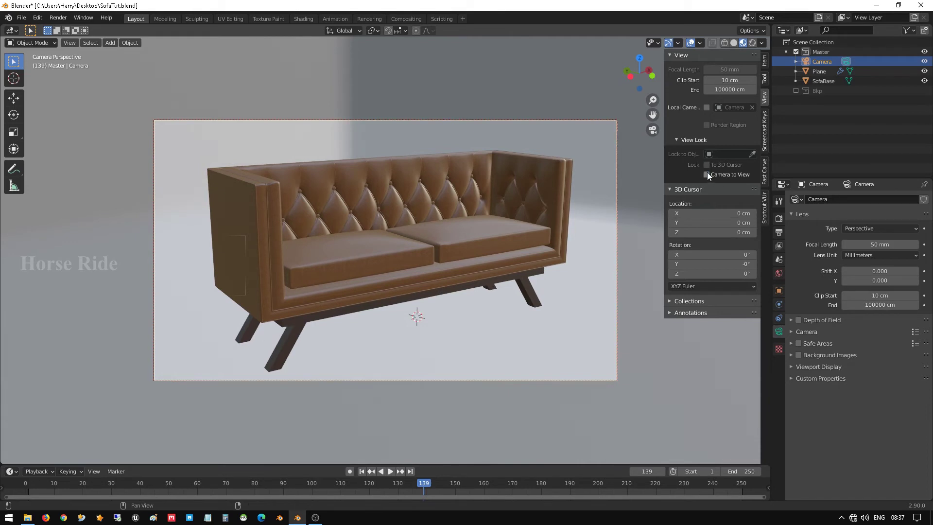
- Check the sofa and backdrop in rendered shading from outside the camera, and return to material preview
scroll(453, 112, "down", 1)
middle_click_drag(453, 112, 405, 206)
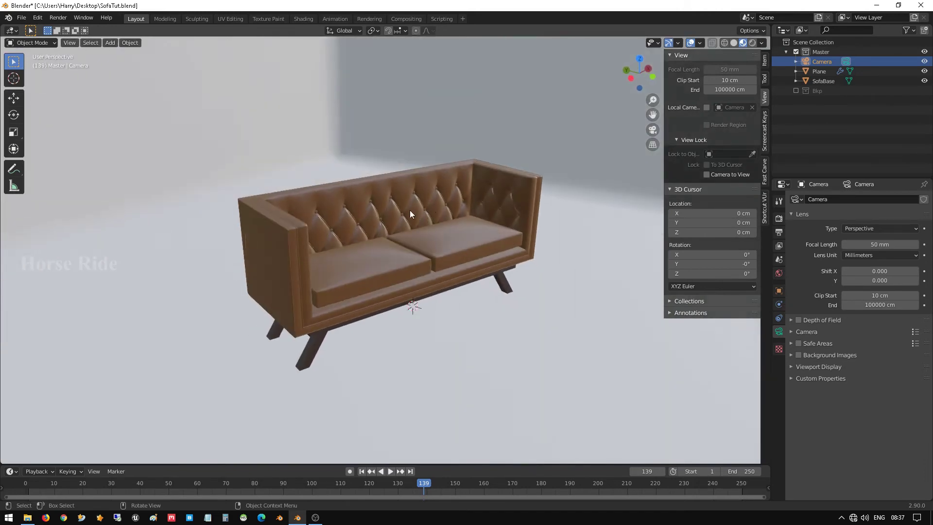
scroll(406, 207, "down", 2)
scroll(408, 208, "up", 2)
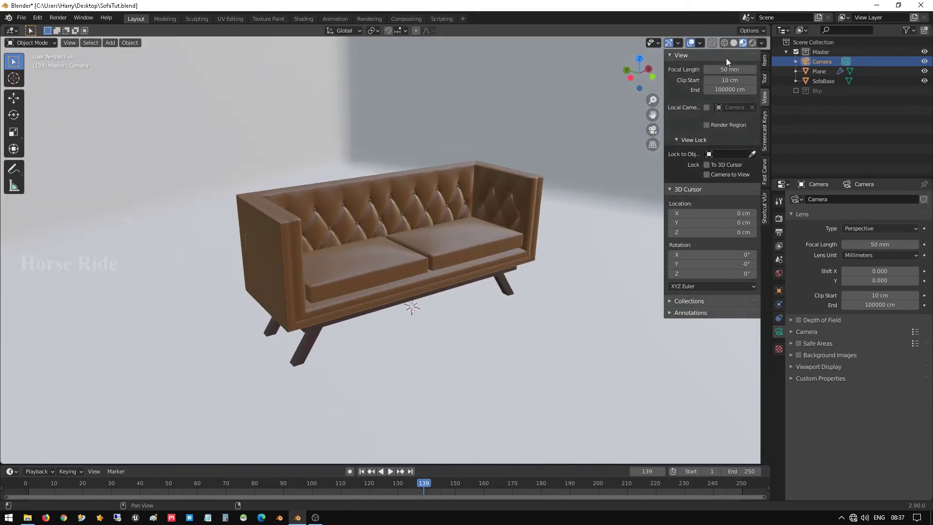
left_click(752, 43)
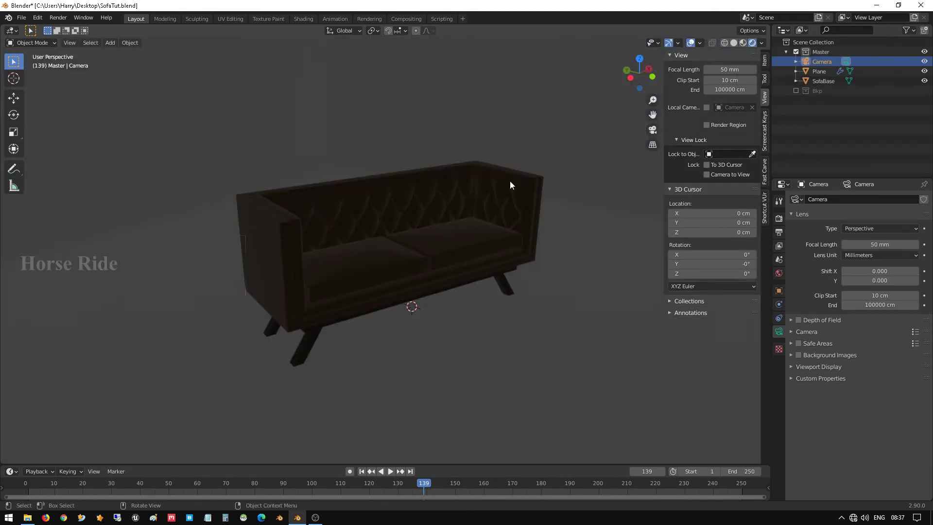
middle_click_drag(510, 185, 412, 220)
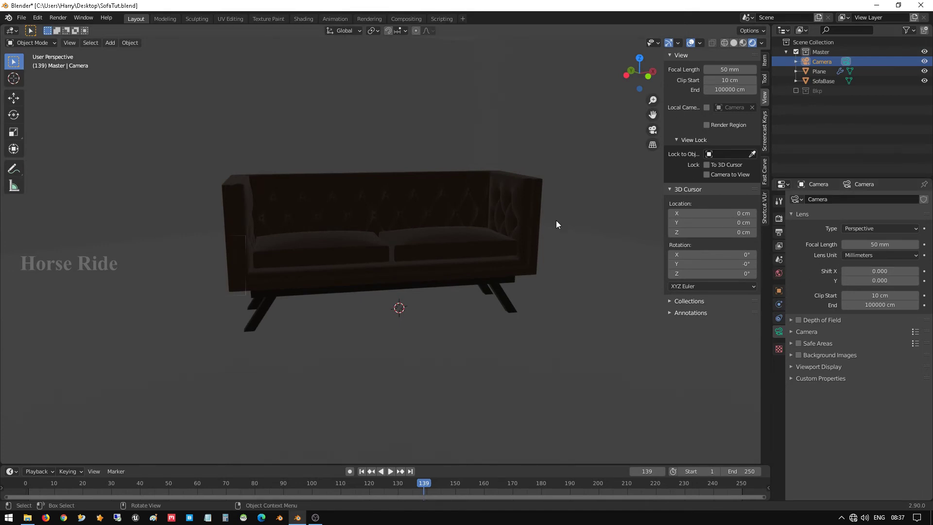
left_click(741, 44)
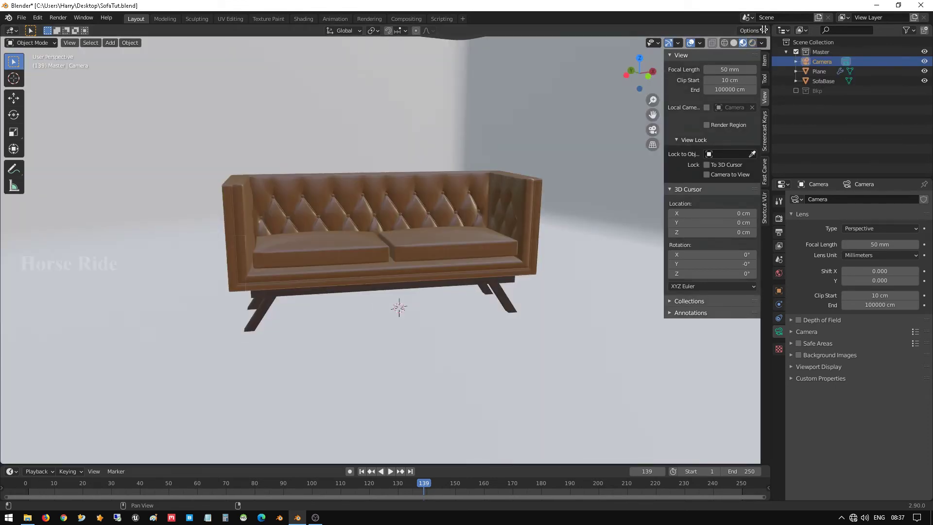
- Split the 3D viewport into two side-by-side views and hide the sidebar in one of them
left_click_drag(766, 29, 377, 43)
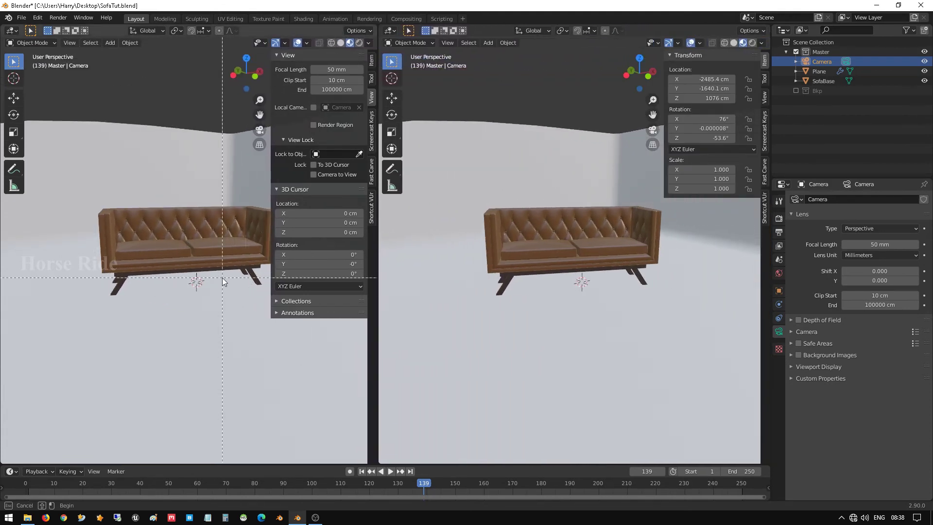
key("n")
scroll(208, 243, "up", 4)
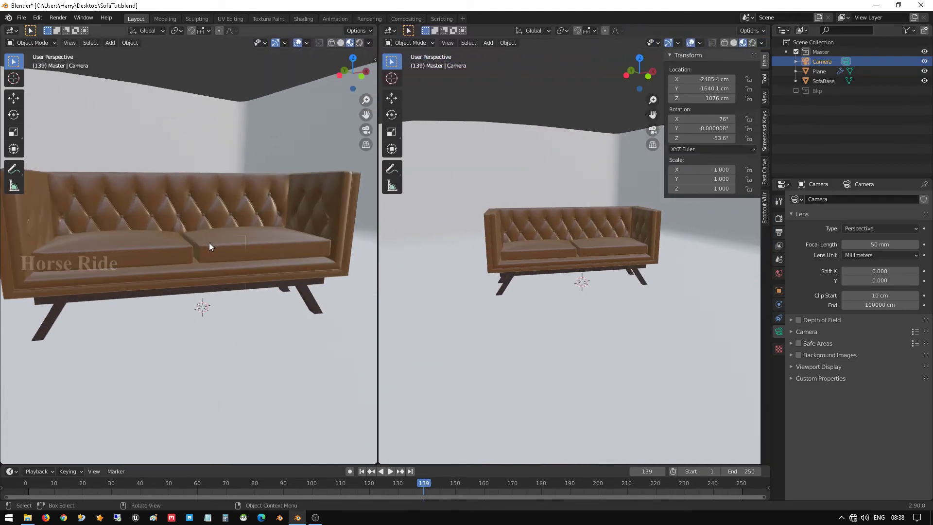
middle_click_drag(209, 243, 237, 252)
scroll(232, 250, "down", 2)
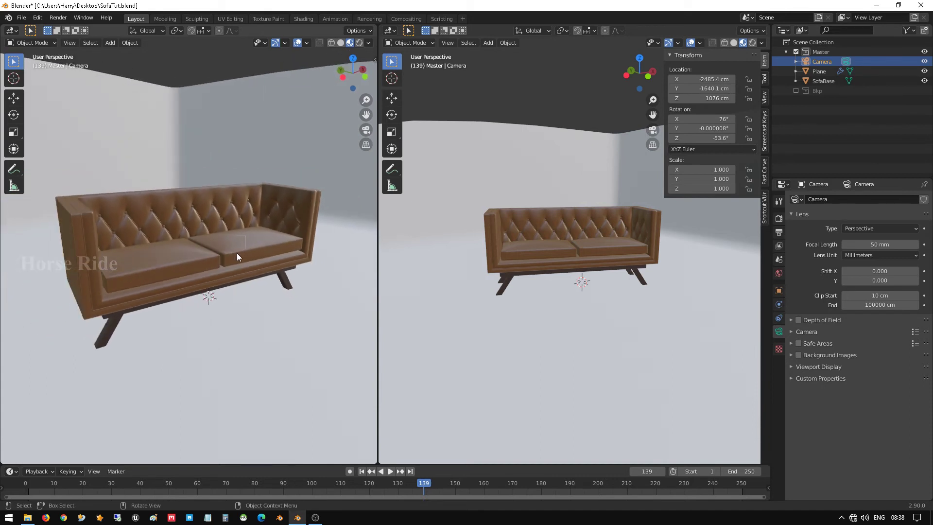
- Show the camera view in the viewport without the sidebar, enlarge its frame to fill the area, and use rendered shading there
key("KP_0")
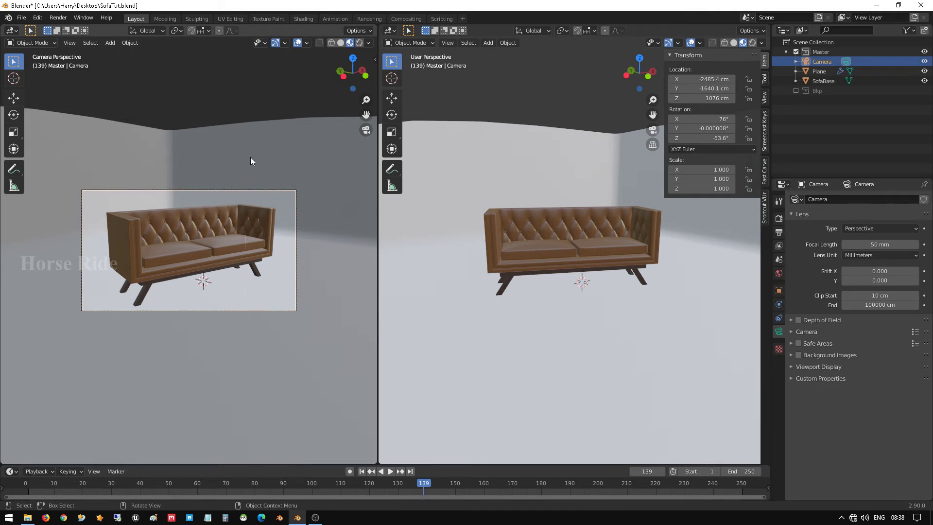
scroll(250, 155, "up", 3)
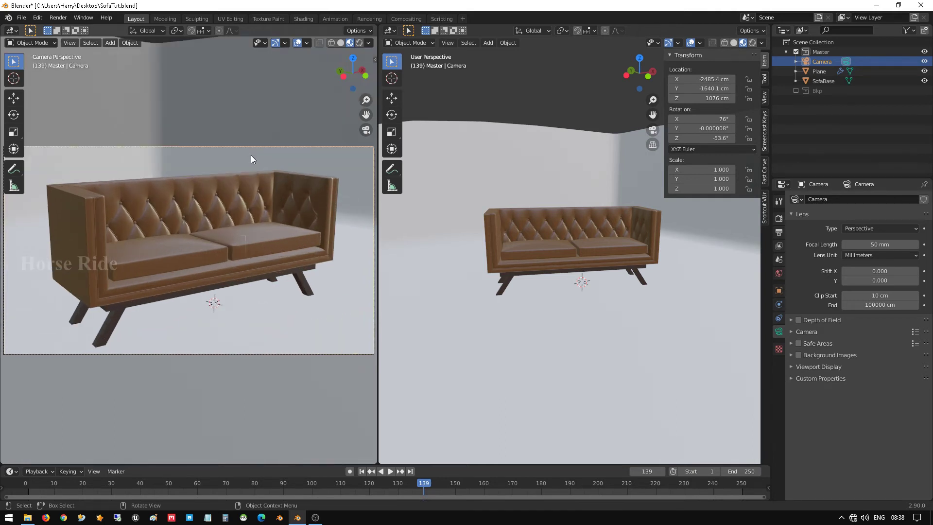
scroll(250, 155, "up", 1)
scroll(250, 155, "down", 1)
left_click(359, 42)
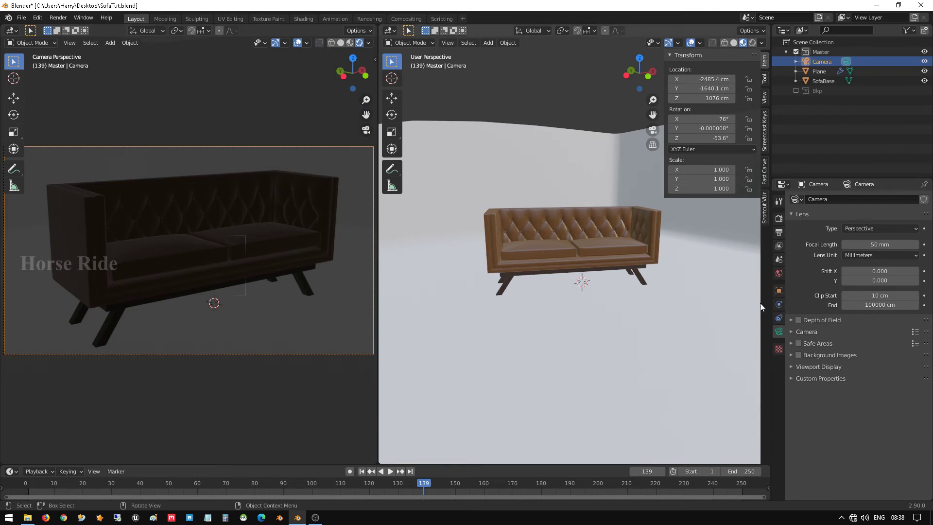
- Set the world background strength to 0 and hide the sidebar in the material preview viewport
left_click(778, 231)
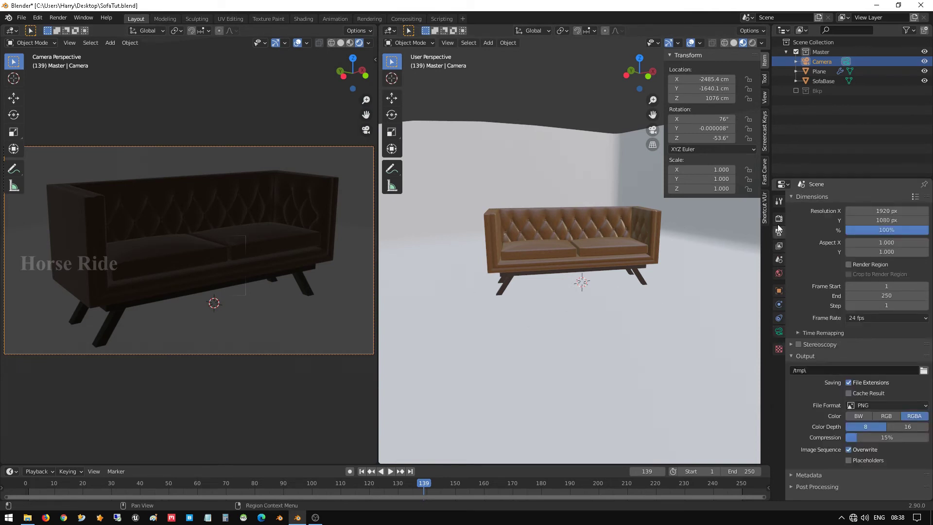
left_click(778, 305)
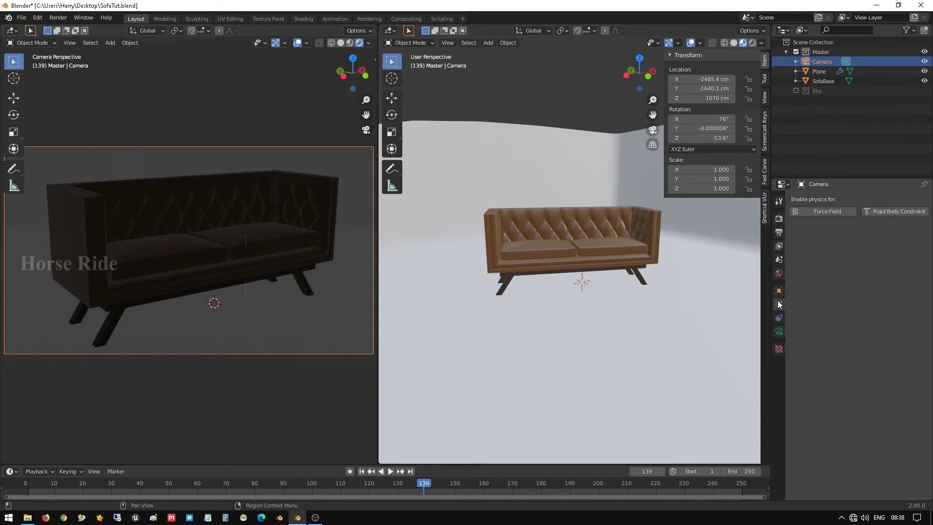
left_click(593, 81)
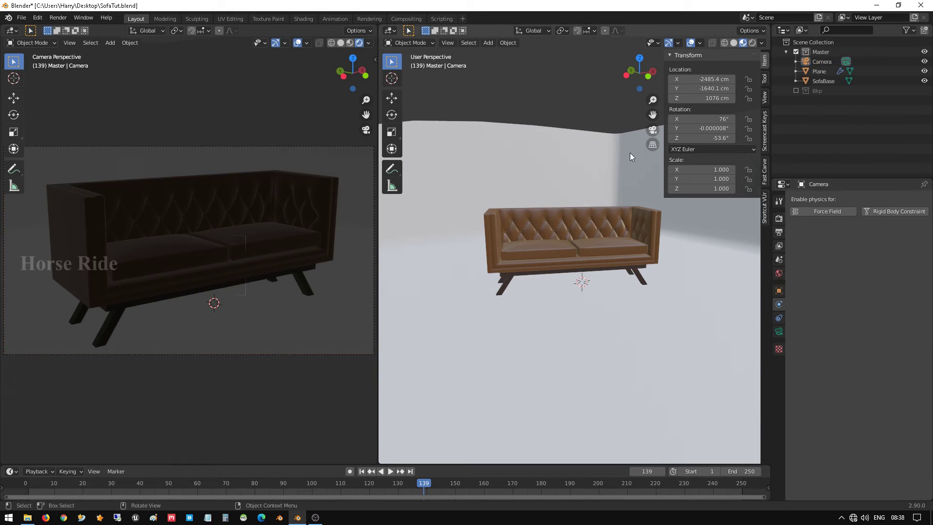
left_click(780, 219)
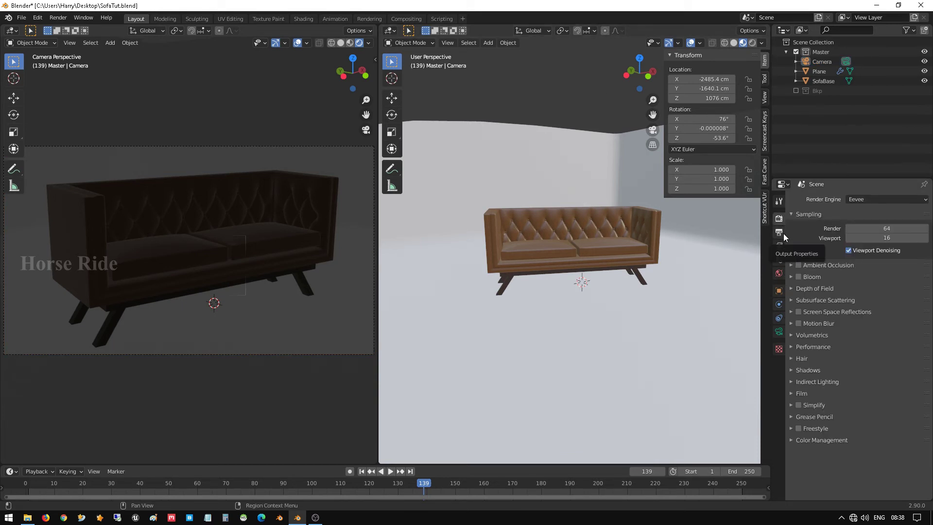
left_click(783, 233)
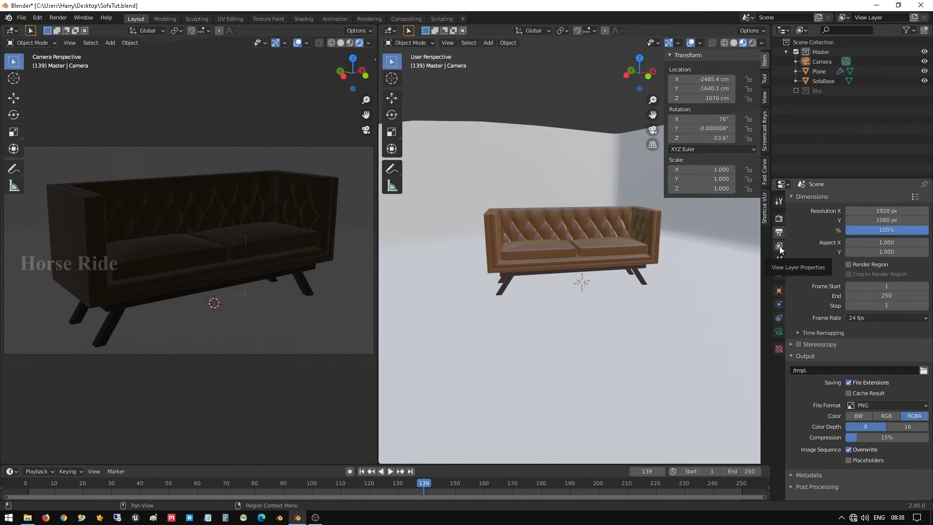
left_click(779, 246)
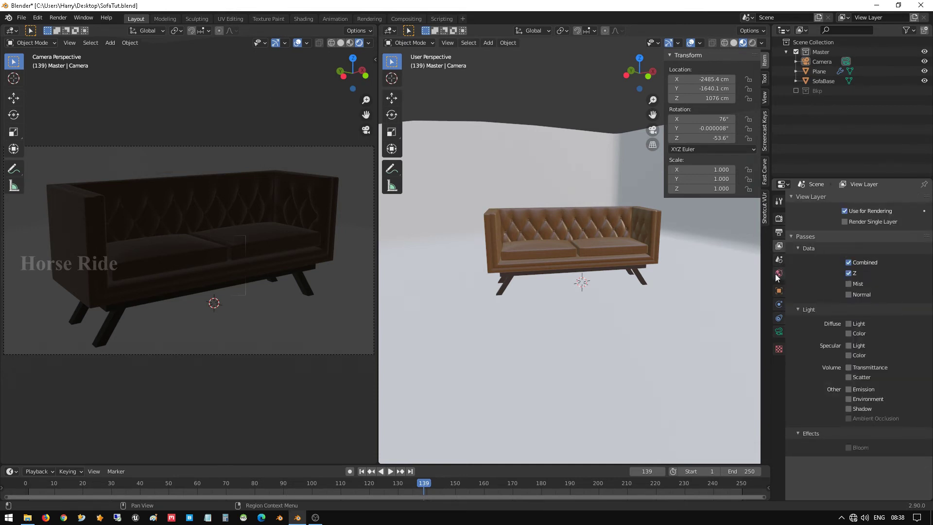
left_click(778, 274)
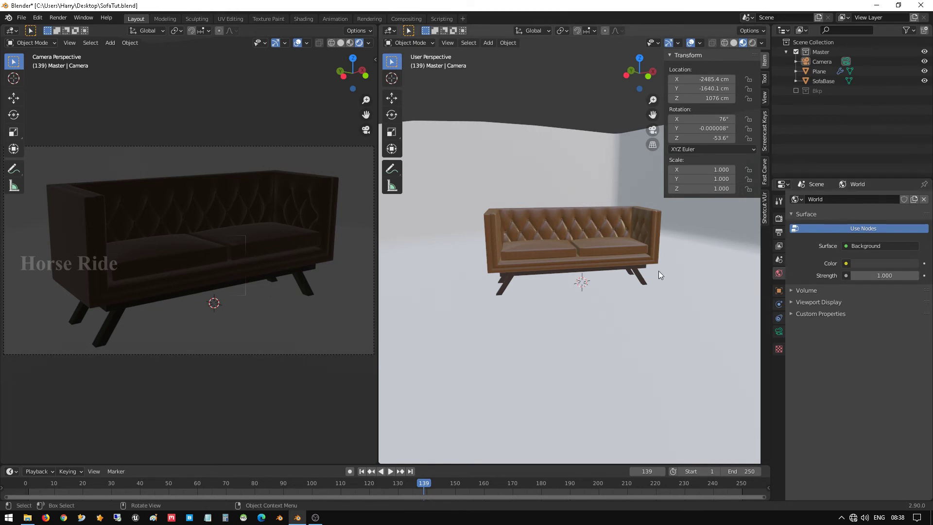
scroll(631, 262, "up", 2)
middle_click_drag(623, 221, 648, 215)
key("n")
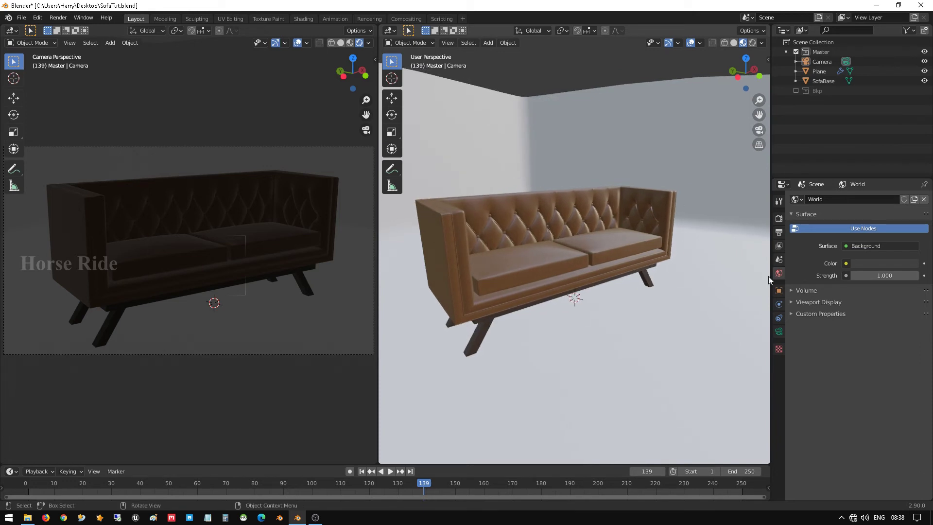
left_click_drag(898, 276, 837, 276)
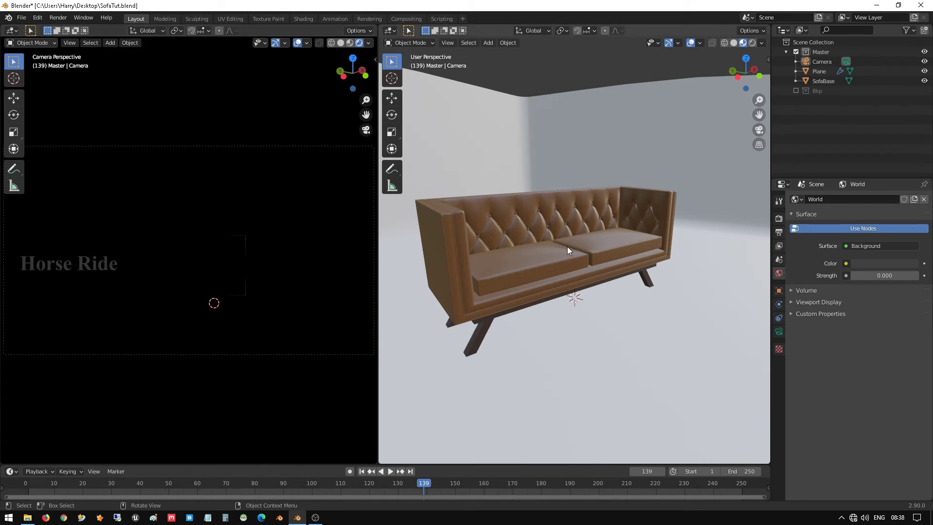
left_click(580, 318)
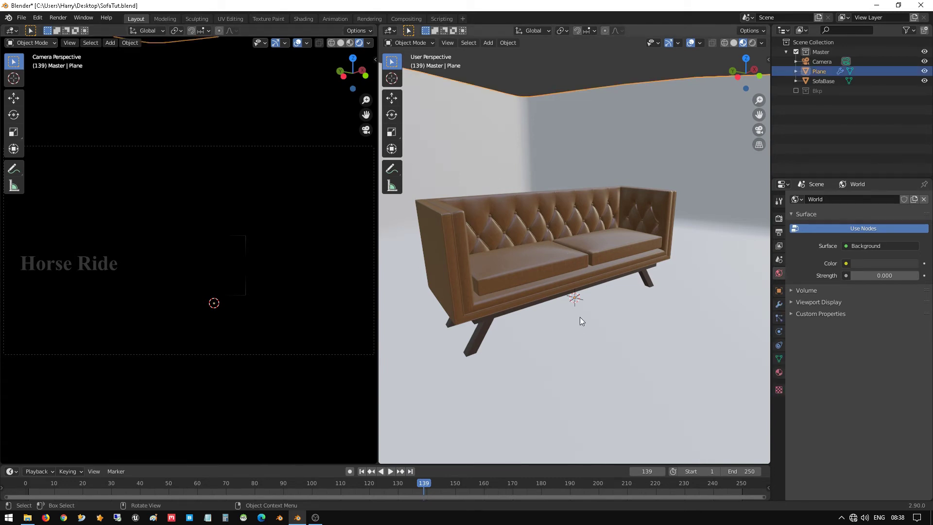
key("KP_1")
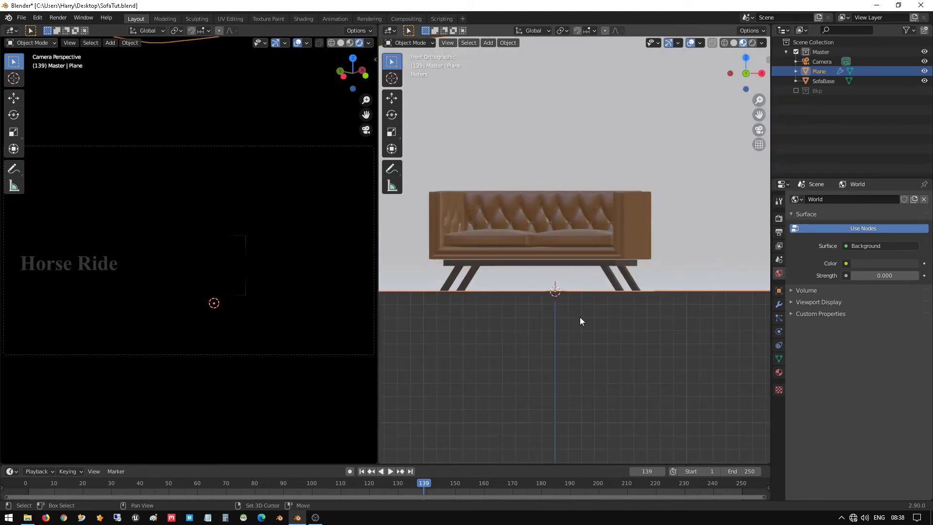
key("alt+a")
key("shift+a")
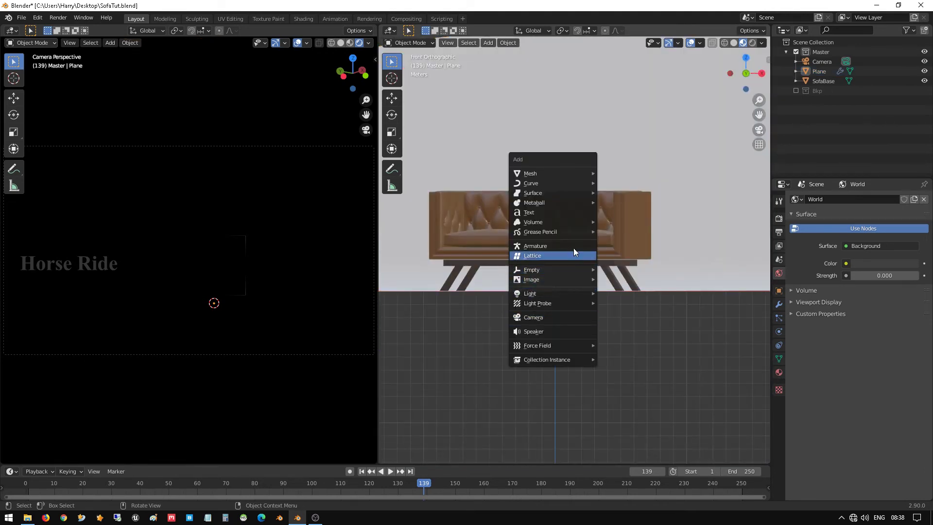
mouse_move(575, 194)
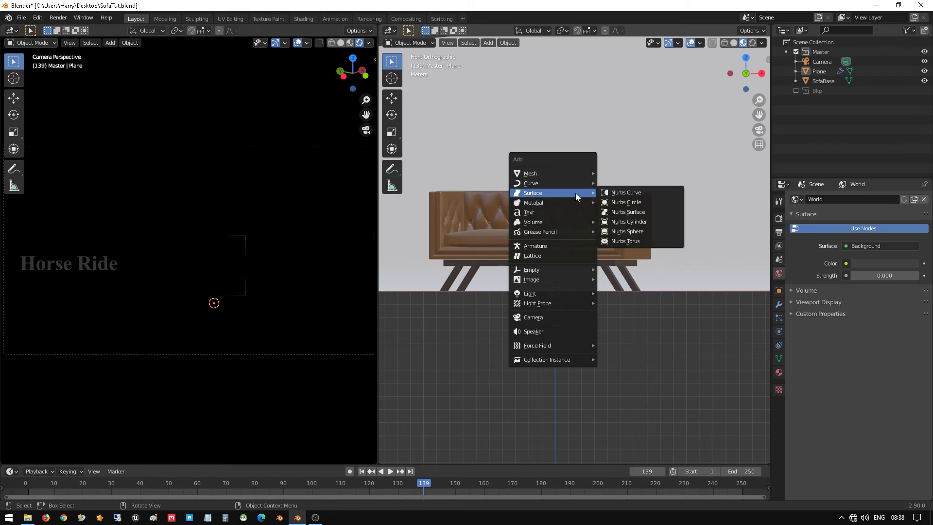
middle_click_drag(642, 357, 690, 374)
left_click(593, 240)
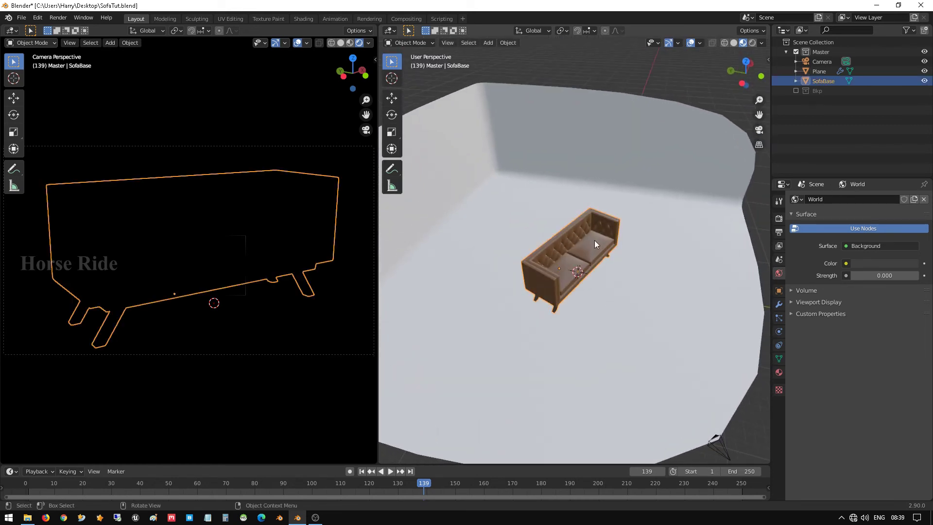
middle_click_drag(667, 316, 648, 311)
- Clear the selection and add a point light at the 3D cursor, working from the front orthographic view
left_click(598, 322)
scroll(598, 321, "up", 4)
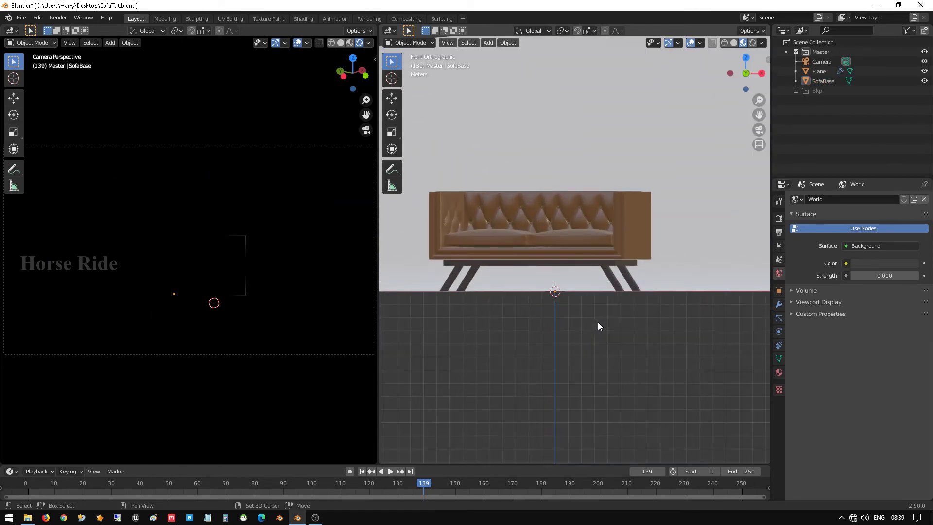
key("shift+a")
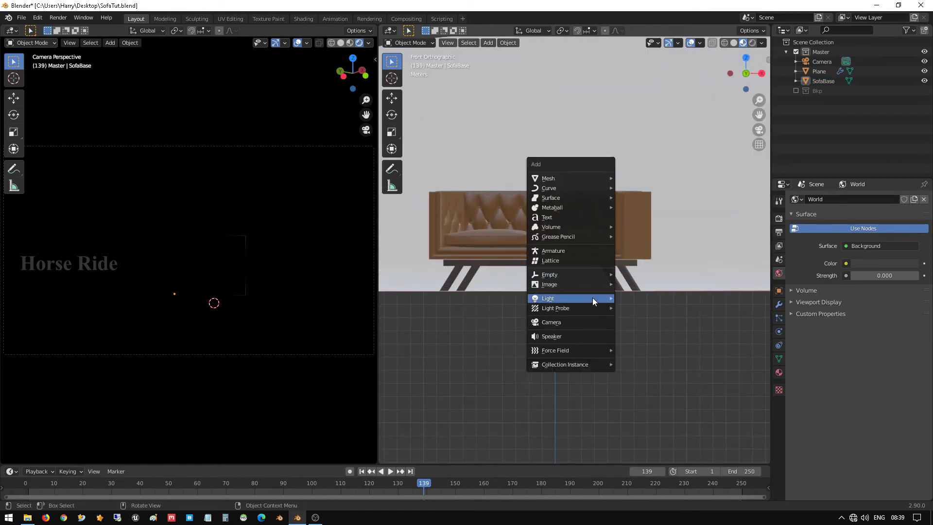
mouse_move(593, 299)
left_click(631, 298)
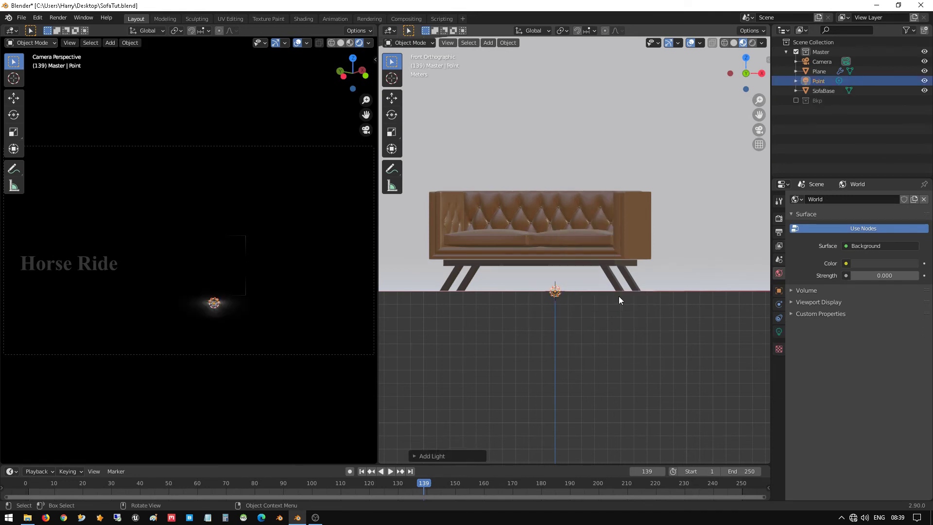
- Raise the point light above the sofa in front view and reposition it from a perspective view toward the sofa's armrest nearest the camera
key("g")
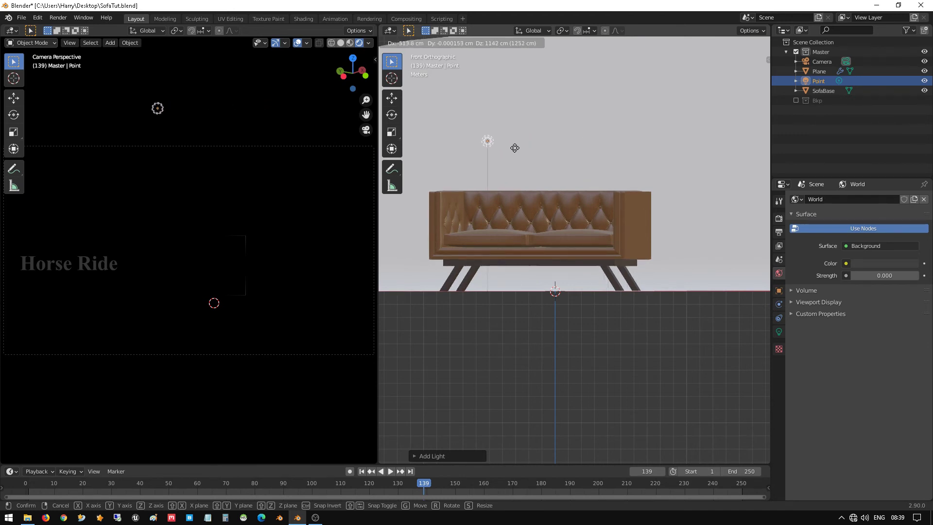
left_click(497, 147)
middle_click_drag(497, 148, 538, 203)
key("g")
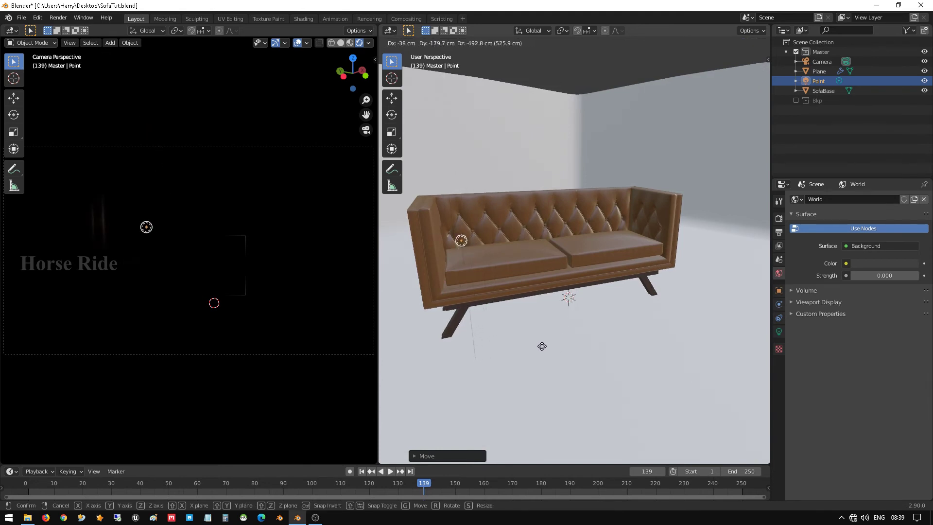
left_click(517, 228)
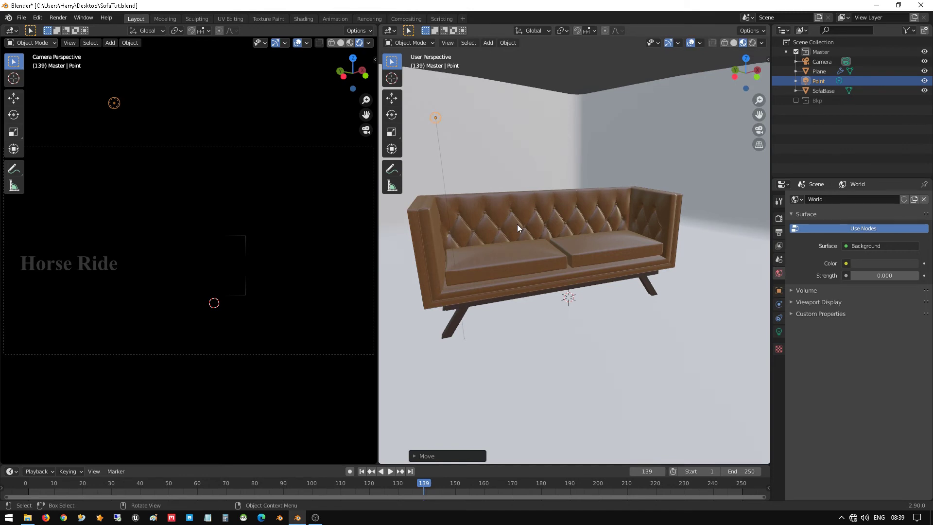
- Open the point light's data settings and try a power of 100 W, followed by 750 W
left_click(778, 262)
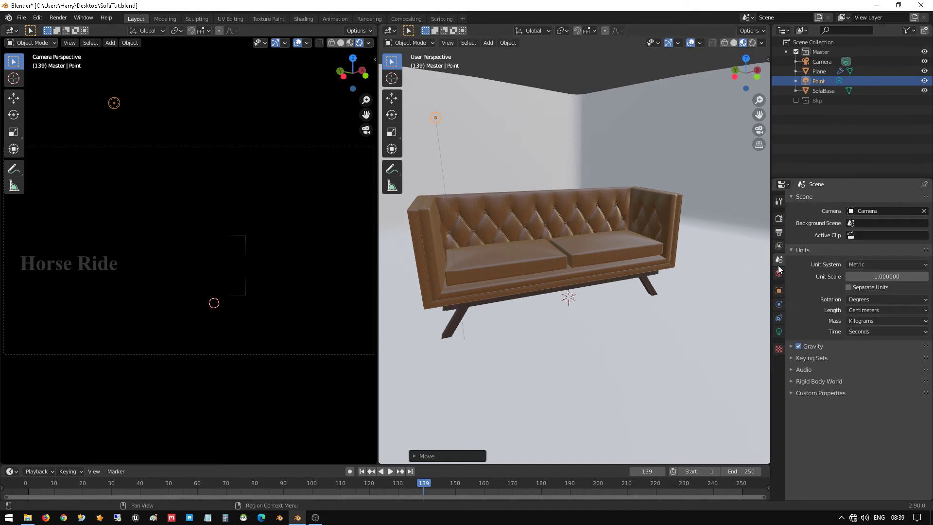
left_click(778, 303)
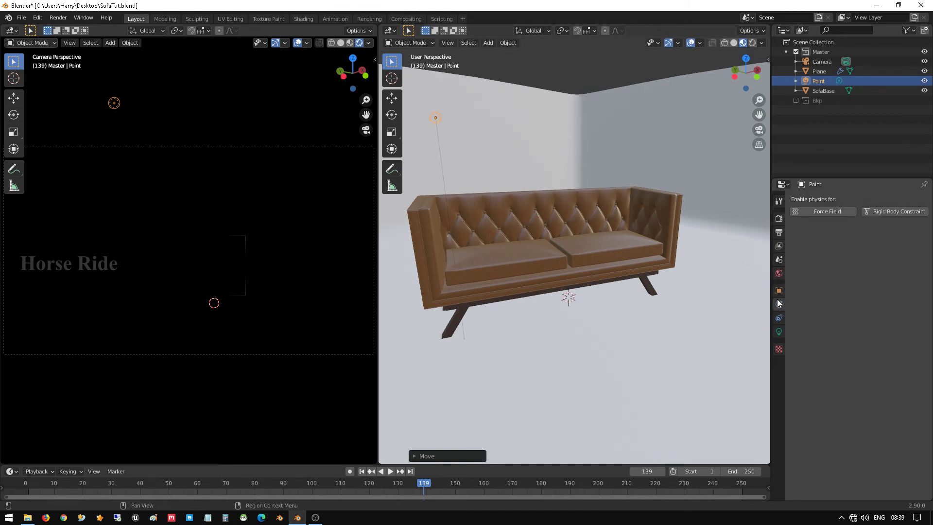
left_click(778, 331)
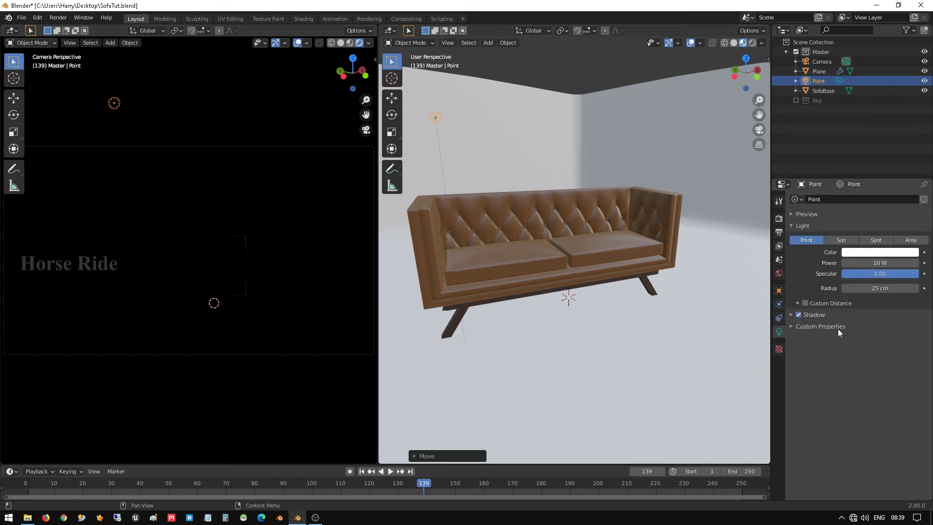
left_click(875, 261)
type("10")
key("Return")
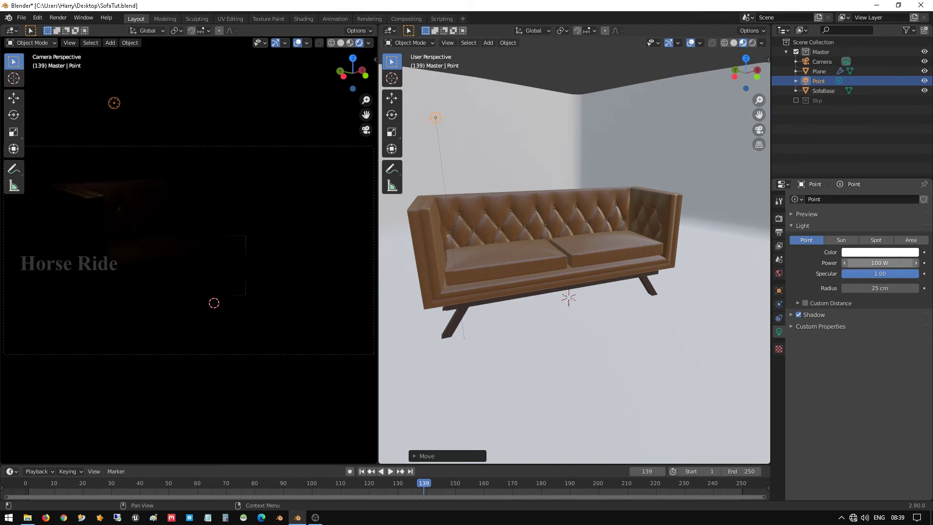
left_click(888, 261)
type("750")
key("Return")
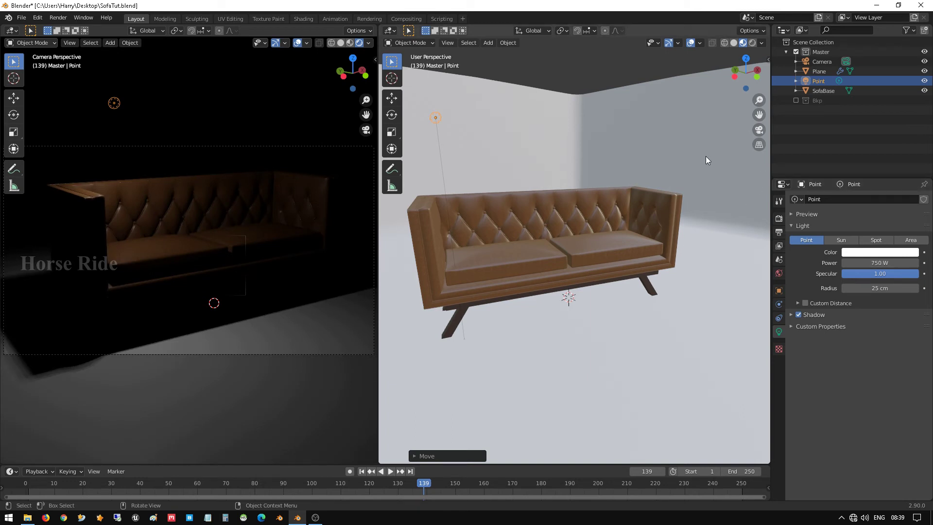
- Enlarge the point light's radius to 70 cm and on to about 248 cm, and set its power to 500 W
left_click(873, 290)
type("70")
key("Return")
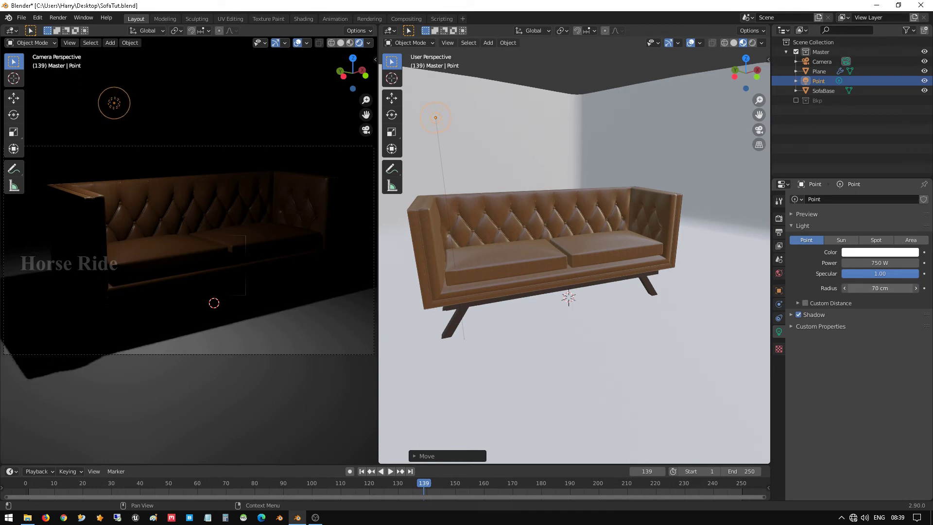
left_click_drag(880, 288, 926, 288)
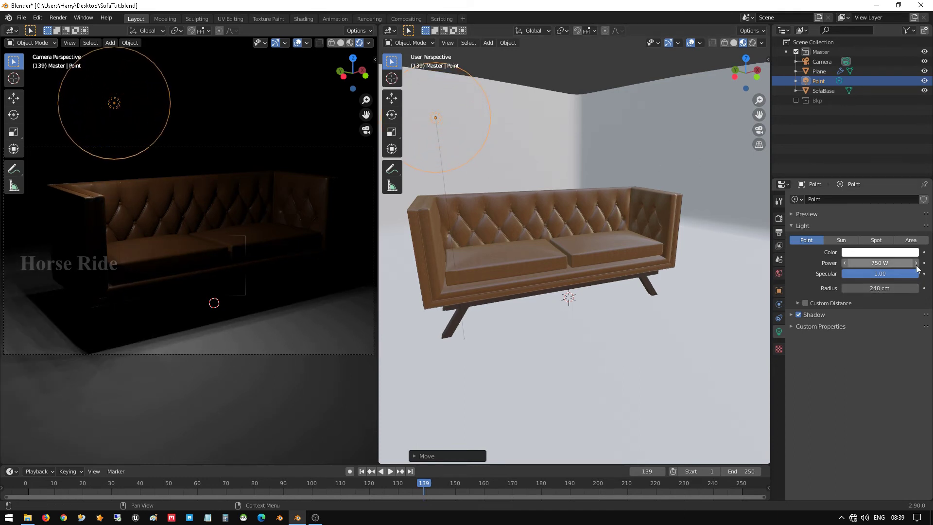
left_click(888, 263)
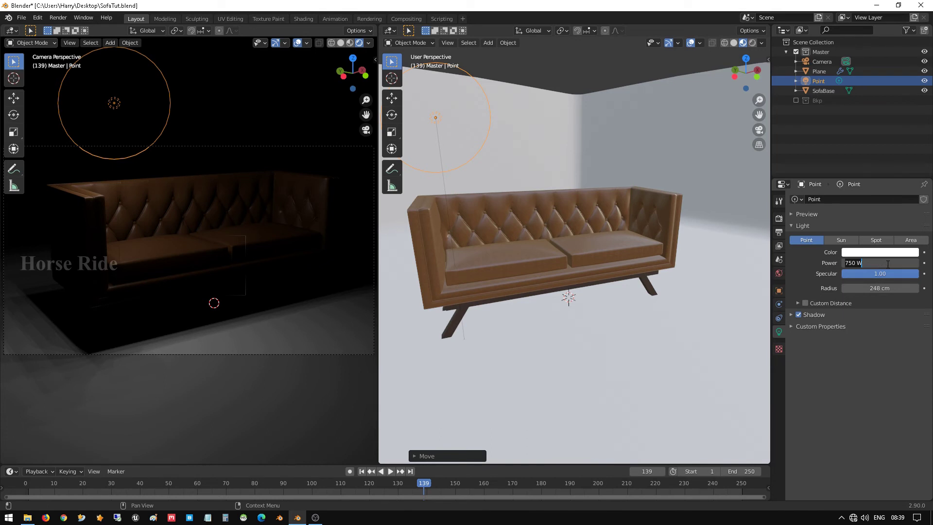
type("500")
key("Return")
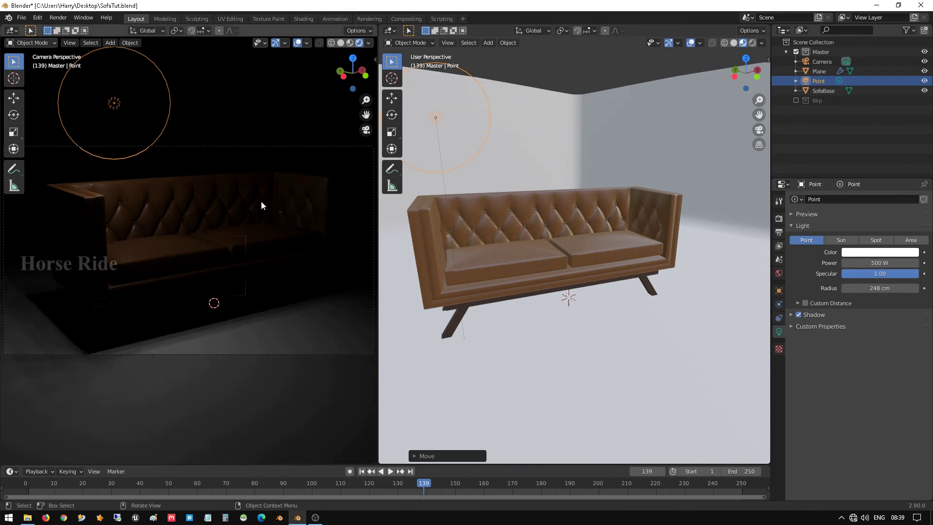
- Move the backdrop plane about 1552 cm along negative Y, bringing its back wall closer behind the sofa
middle_click_drag(261, 200, 270, 219)
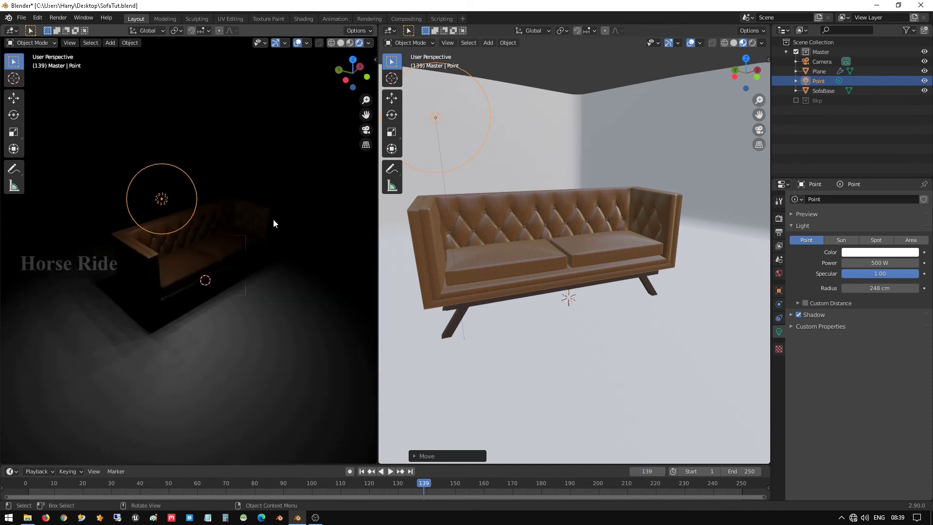
left_click(551, 241)
middle_click_drag(494, 241, 508, 264)
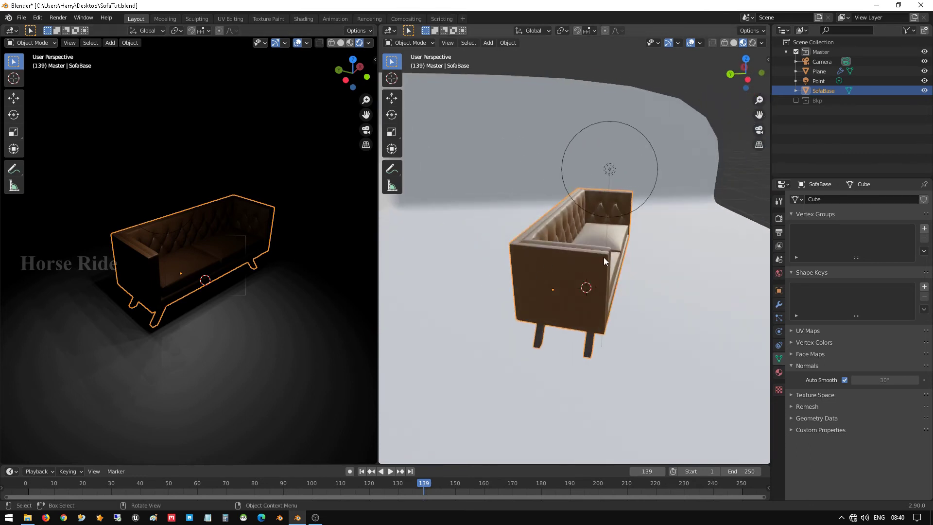
left_click(609, 168, "shift")
scroll(605, 194, "down", 5)
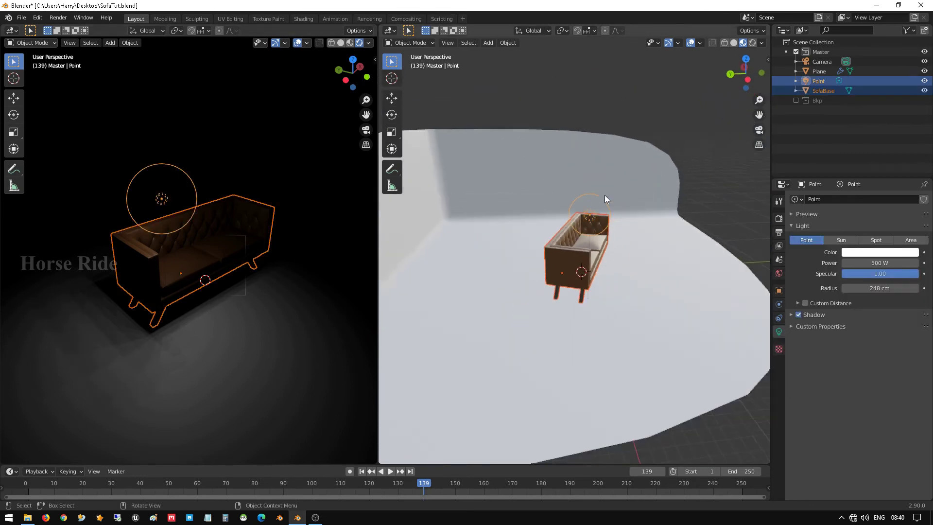
left_click(494, 321)
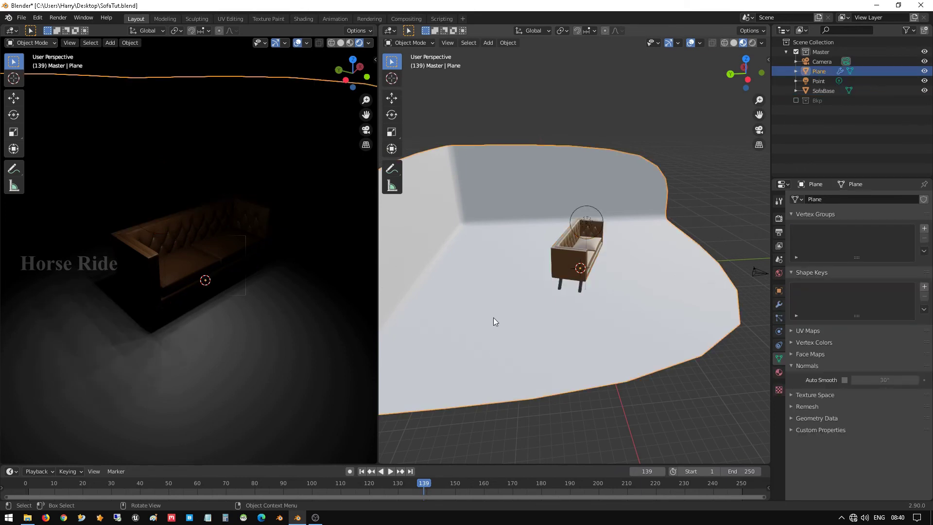
key("g")
key("y")
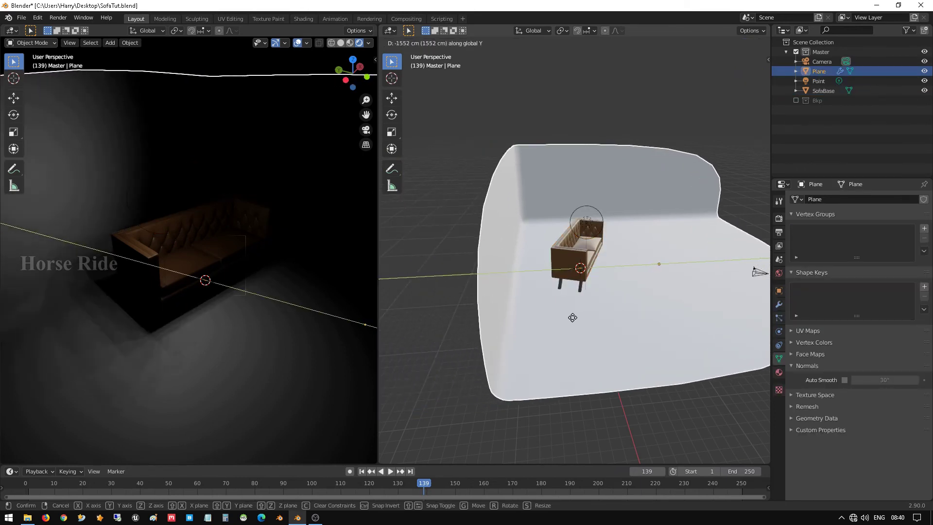
left_click(571, 316)
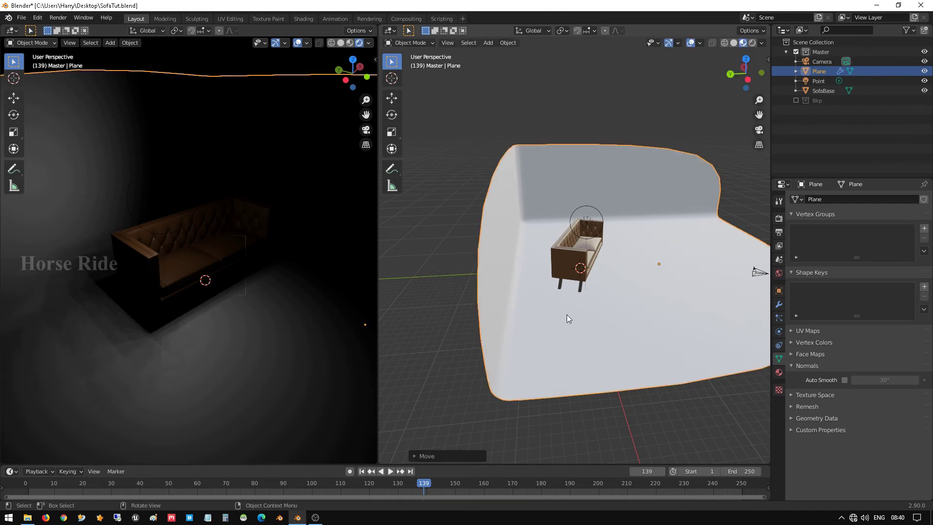
- Check the sofa lighting against the moved backdrop, return the rendered viewport to the camera view, and select the point light
middle_click_drag(68, 240, 112, 235)
left_click(162, 249)
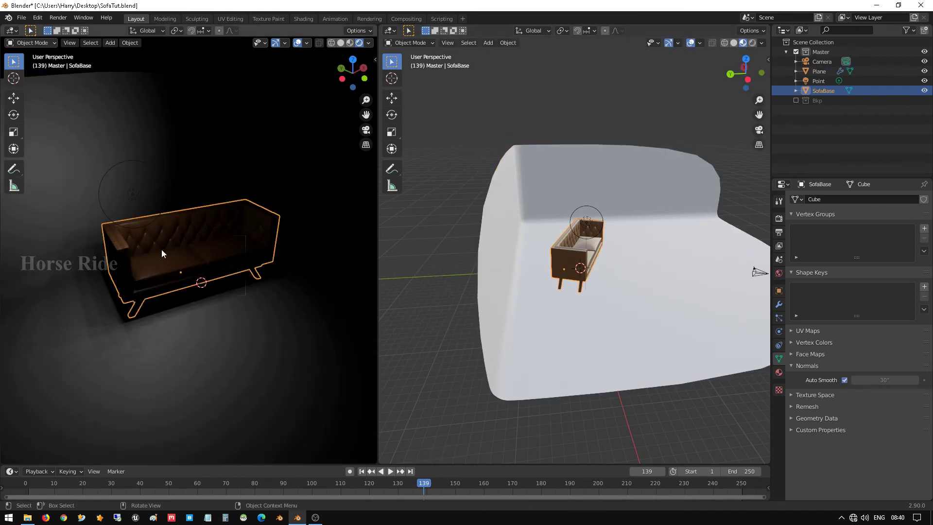
key("KP_0")
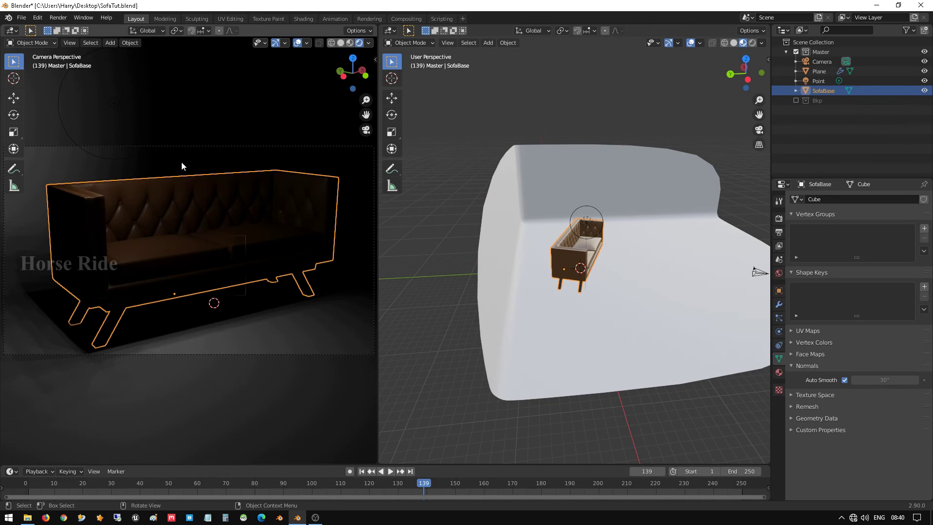
left_click(441, 183)
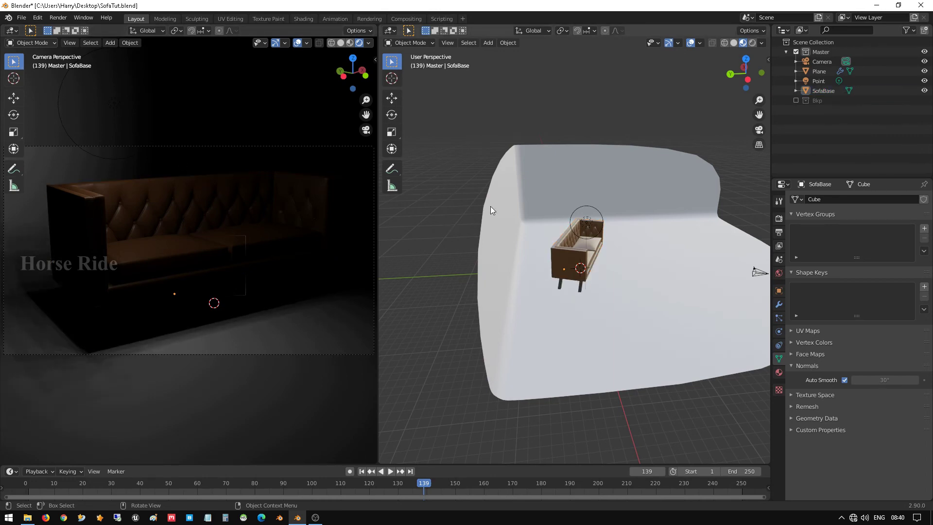
middle_click_drag(490, 207, 522, 209)
left_click(527, 203)
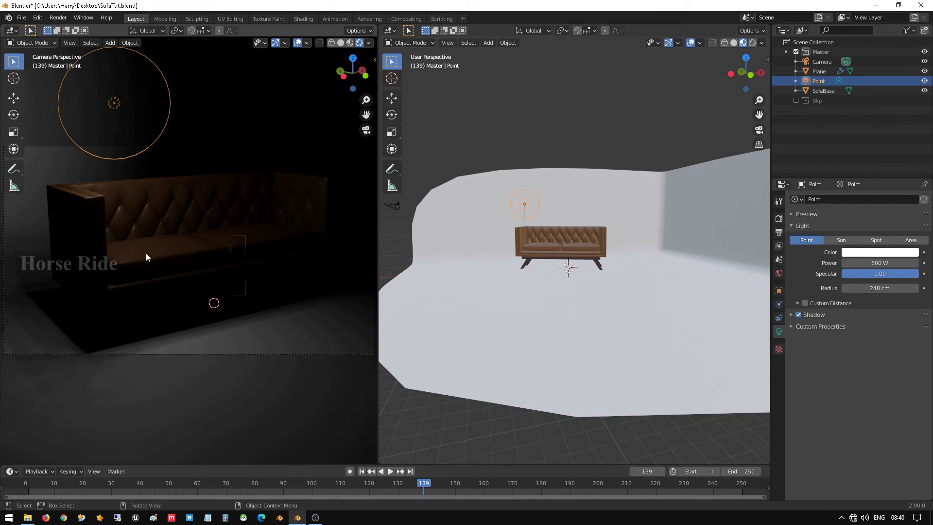
- In the system preferences, set undo steps to 100 and use CUDA for Cycles with the GeForce GTX 1050 Ti and Intel CPU enabled
left_click(39, 19)
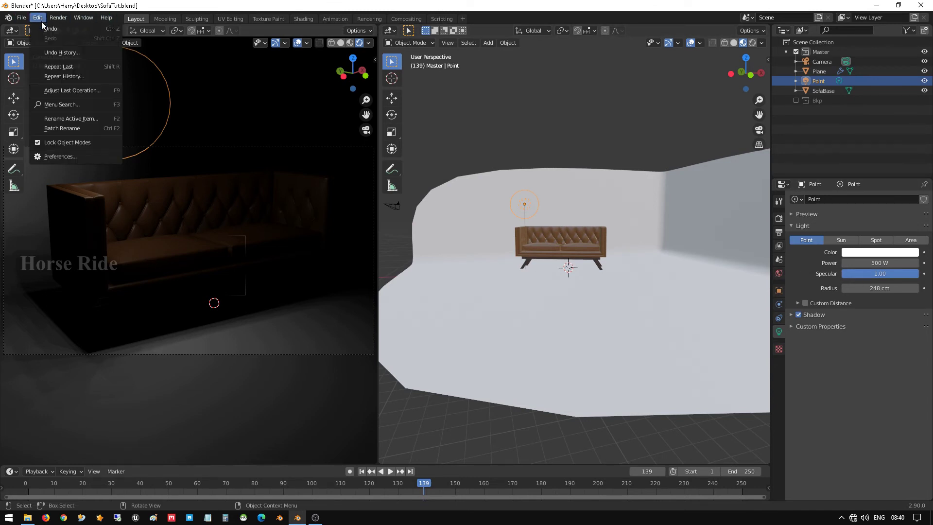
left_click(58, 157)
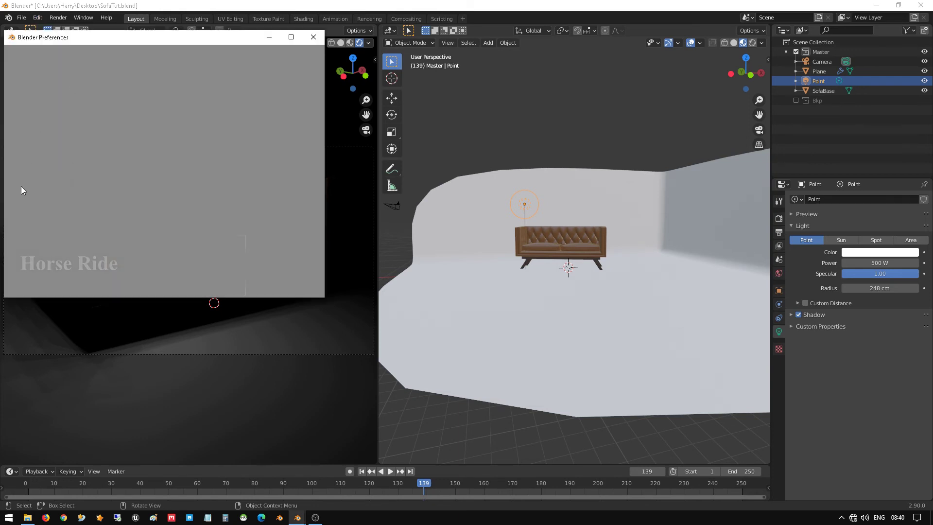
left_click(36, 192)
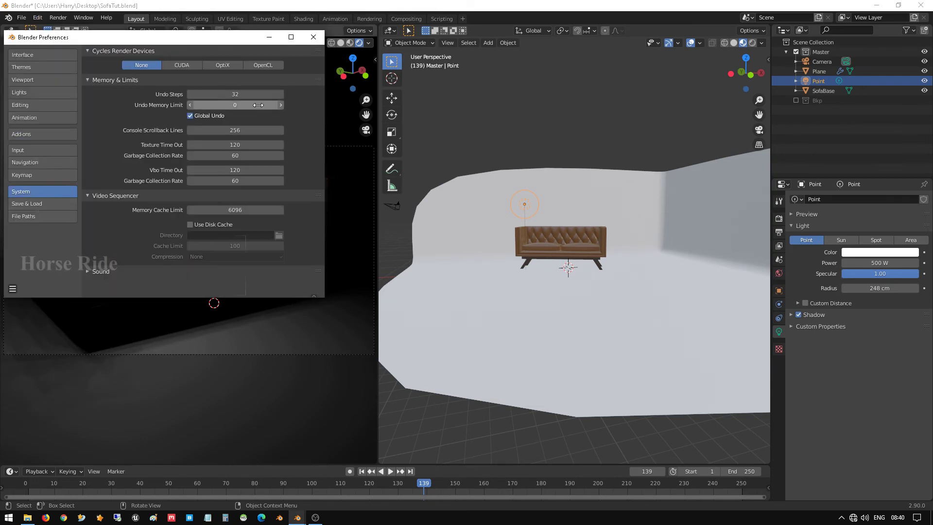
left_click(243, 95)
type("100")
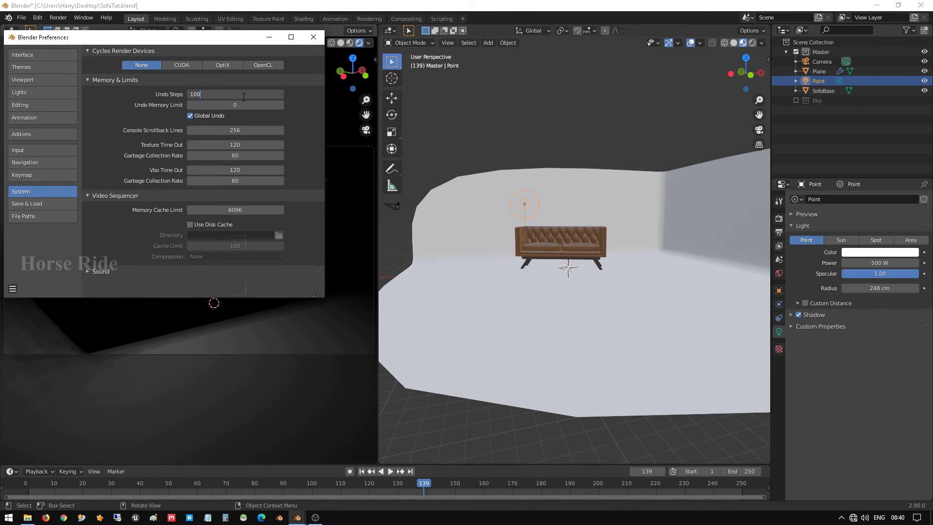
key("Return")
left_click(186, 63)
left_click(129, 92)
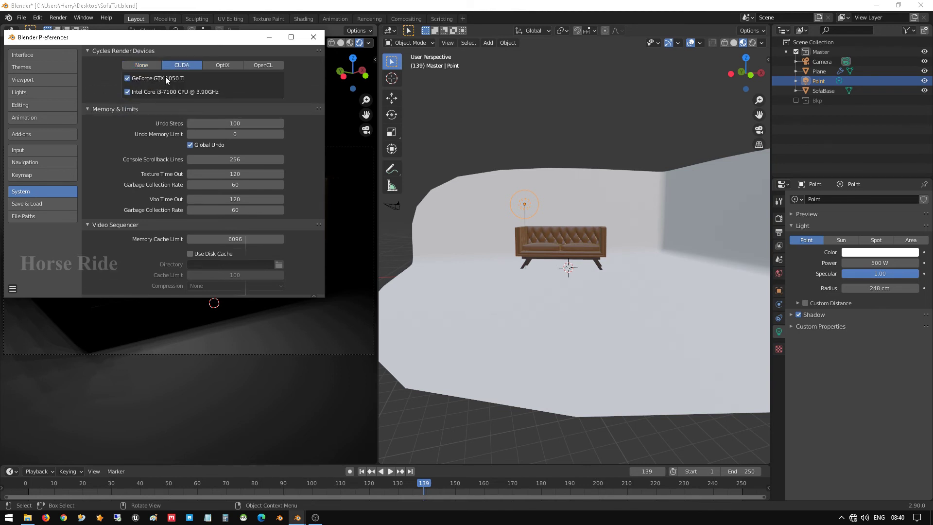
- Switch the Cycles render devices to OptiX with the GeForce GTX 1050 Ti enabled, and close the preferences
left_click(212, 66)
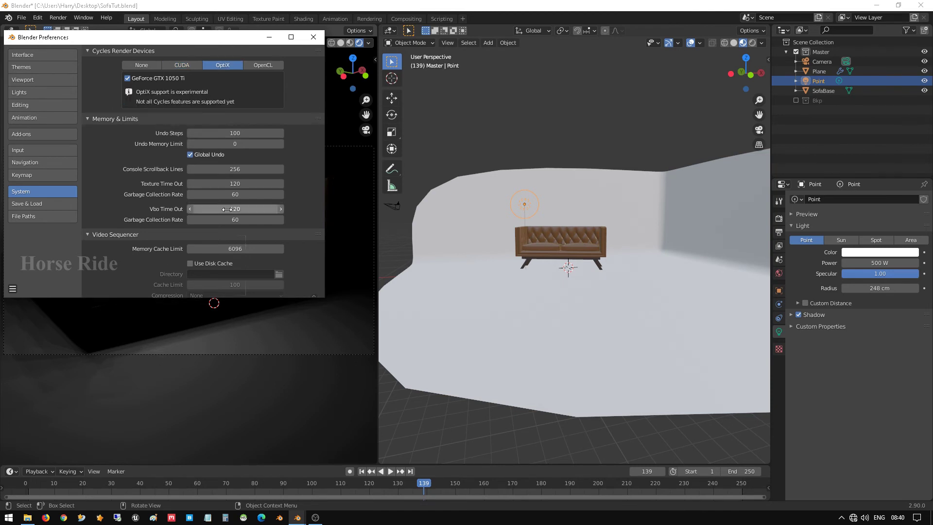
scroll(148, 219, "down", 1)
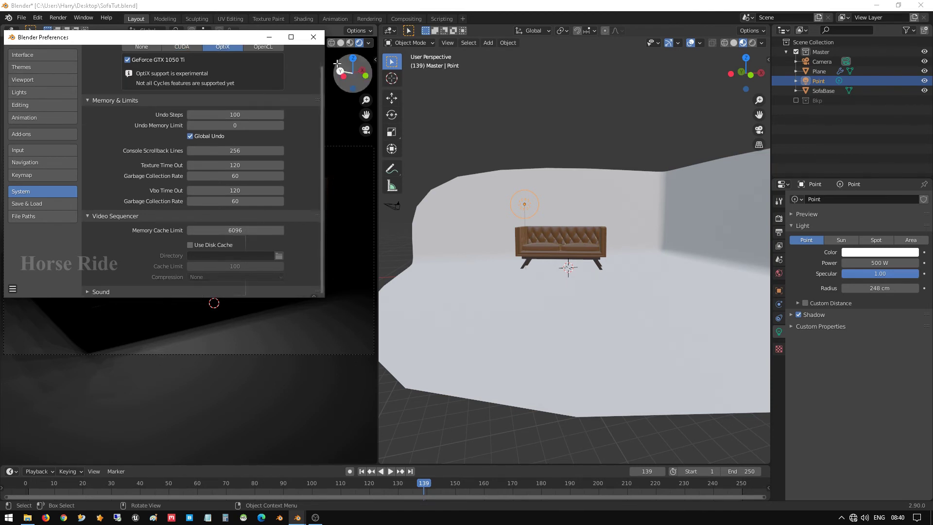
left_click(314, 37)
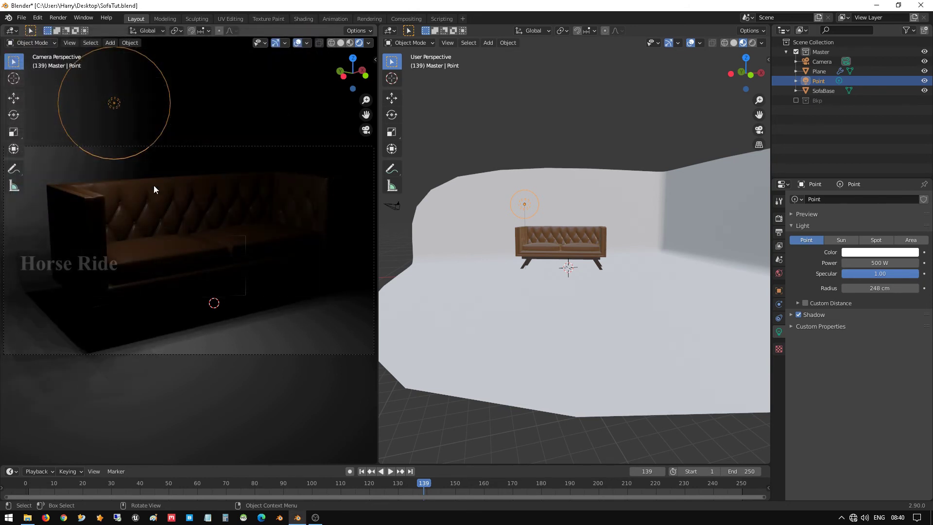
- Duplicate the point light in front view, placing the copy about 1009 cm along X and 44 cm higher above the sofa
left_click(525, 205)
scroll(535, 221, "up", 6)
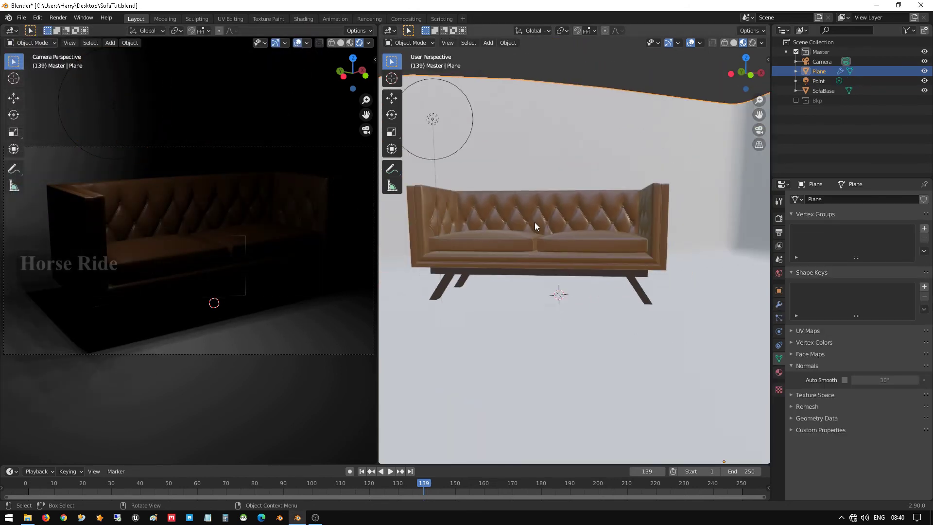
middle_click_drag(519, 222, 567, 253, "shift")
left_click(492, 152)
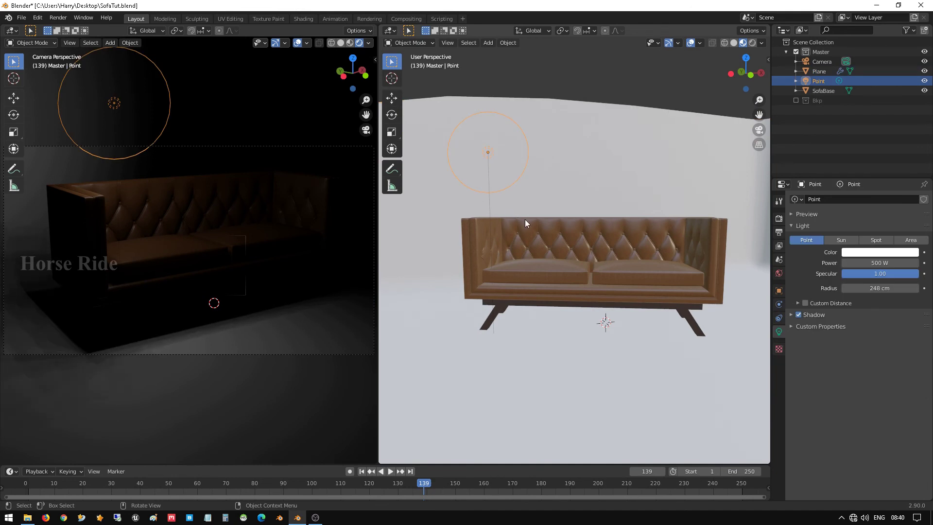
key("KP_1")
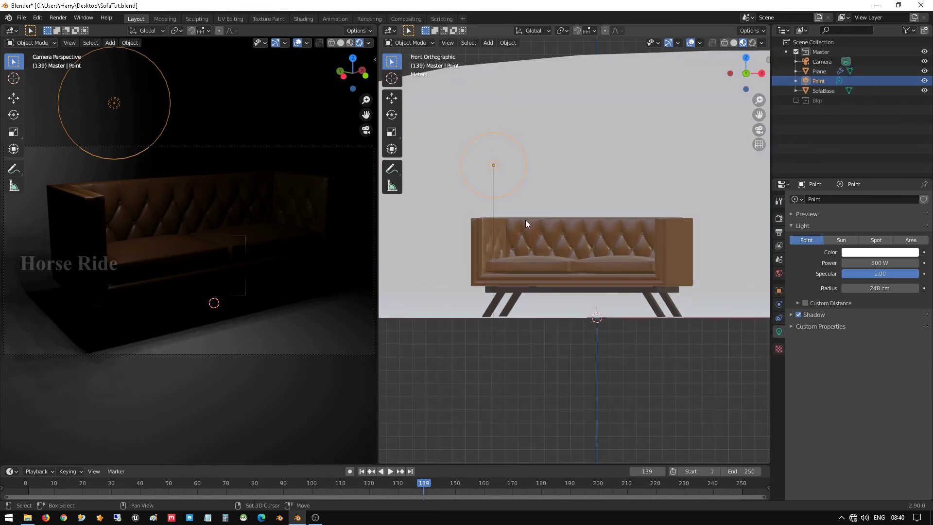
key("shift+d")
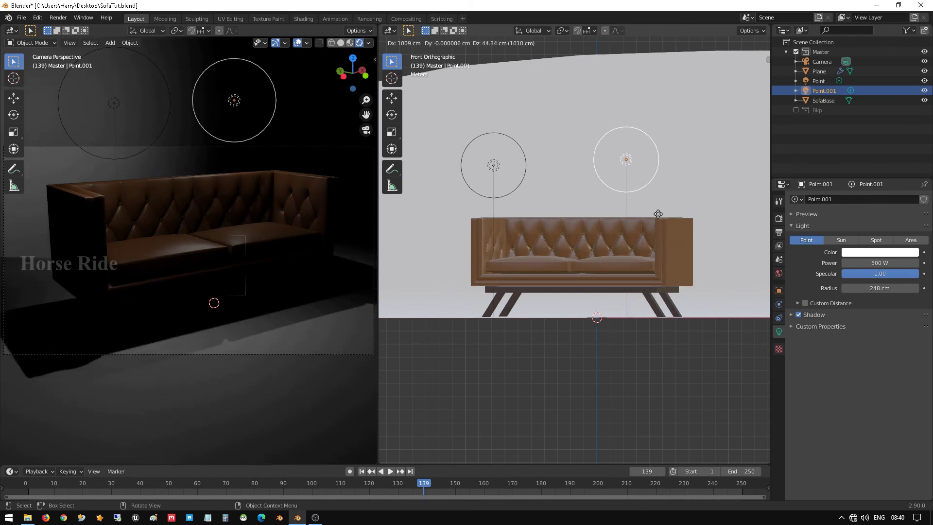
left_click(658, 214)
- Move the duplicated point light about 303 cm along negative Y, toward the front of the sofa
middle_click_drag(658, 214, 610, 232)
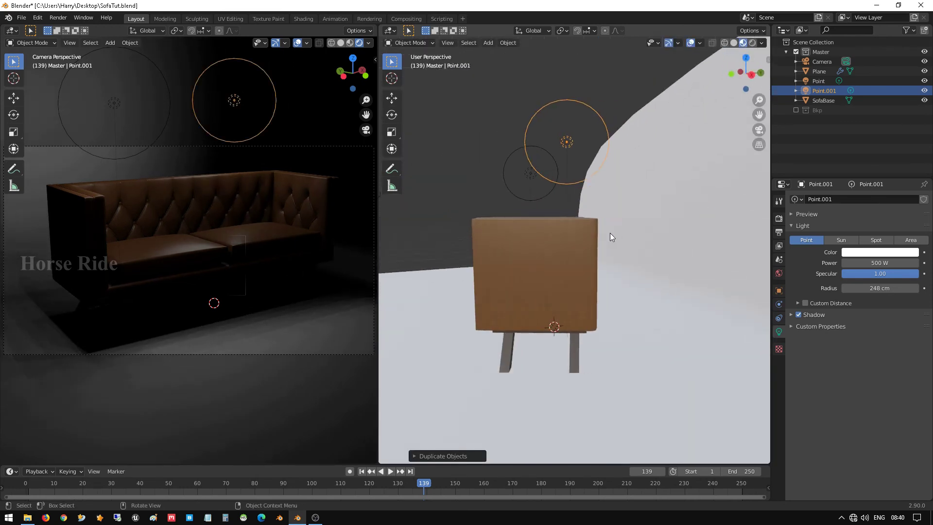
key("g")
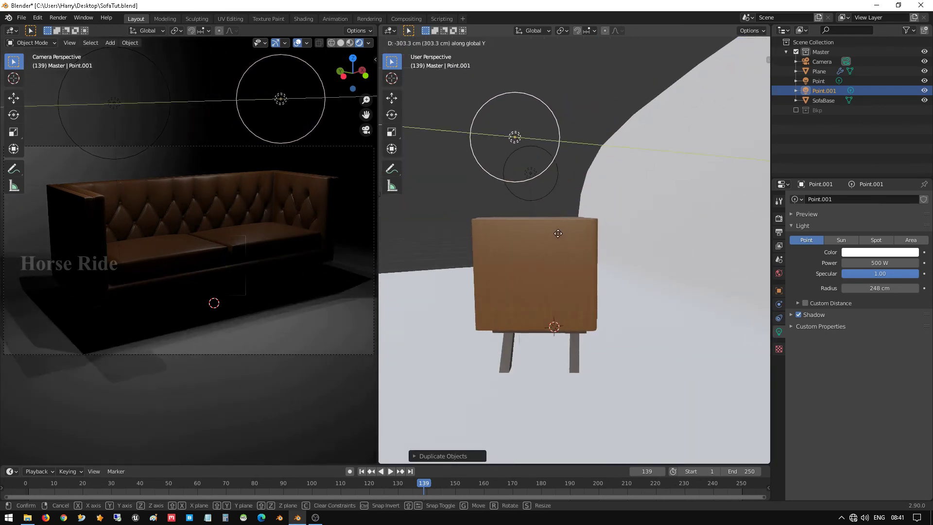
left_click(556, 237)
- Duplicate the second light past the sofa's positive X end and shift the new copy about 528 cm along Y
middle_click_drag(557, 237, 663, 263)
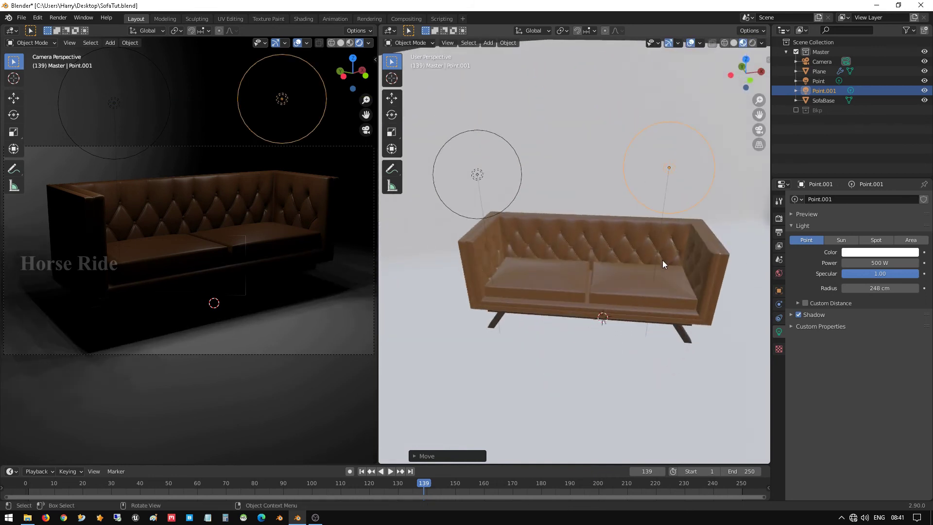
key("KP_1")
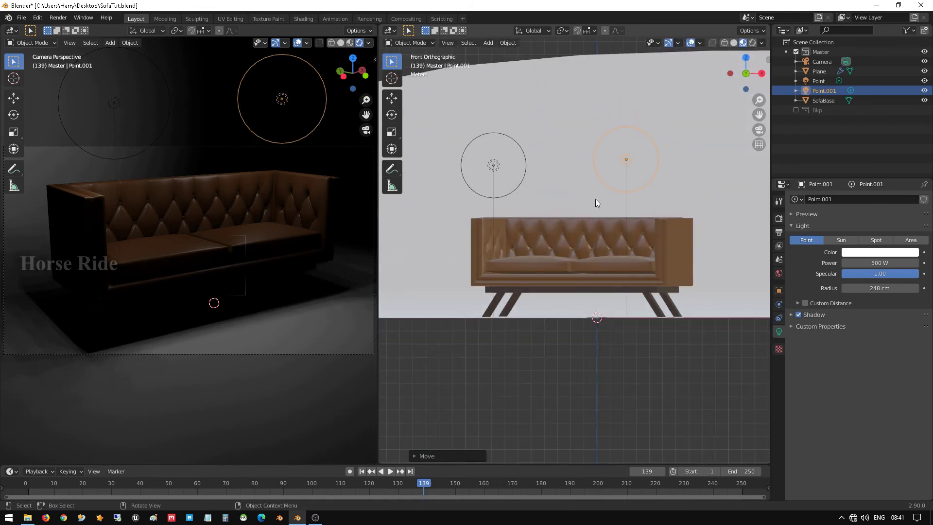
scroll(624, 208, "down", 3)
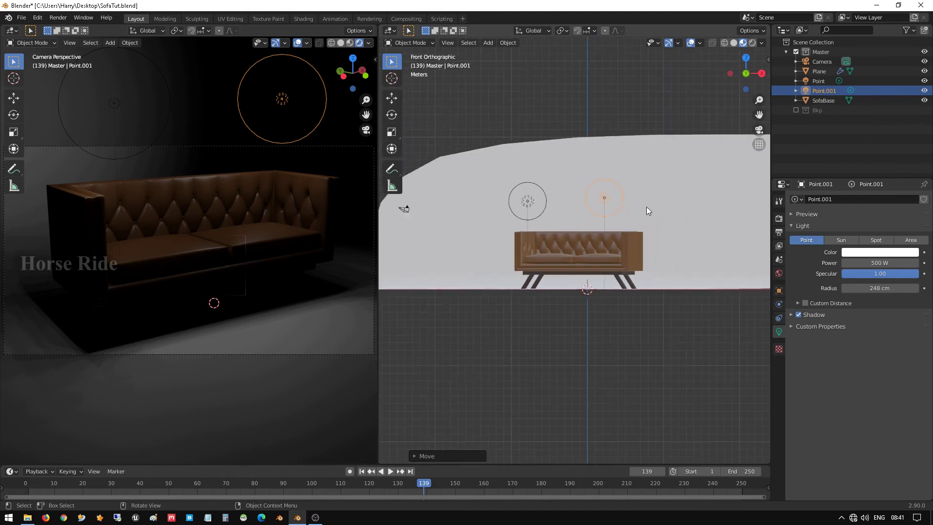
middle_click_drag(639, 207, 562, 231, "shift")
key("shift+d")
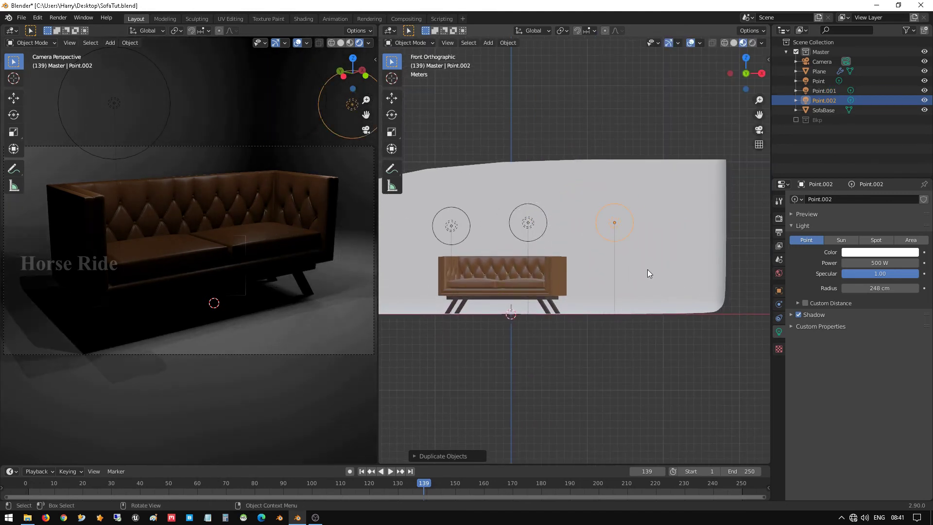
key("y")
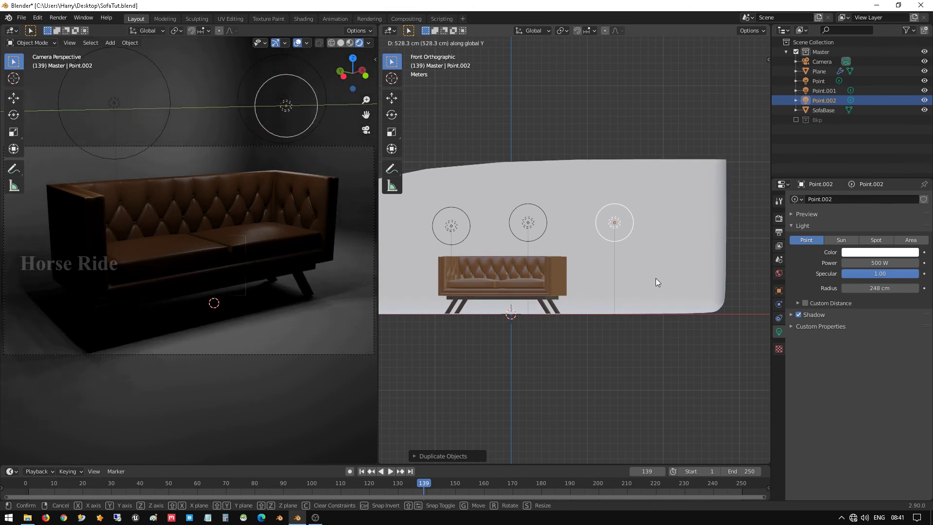
left_click(655, 278)
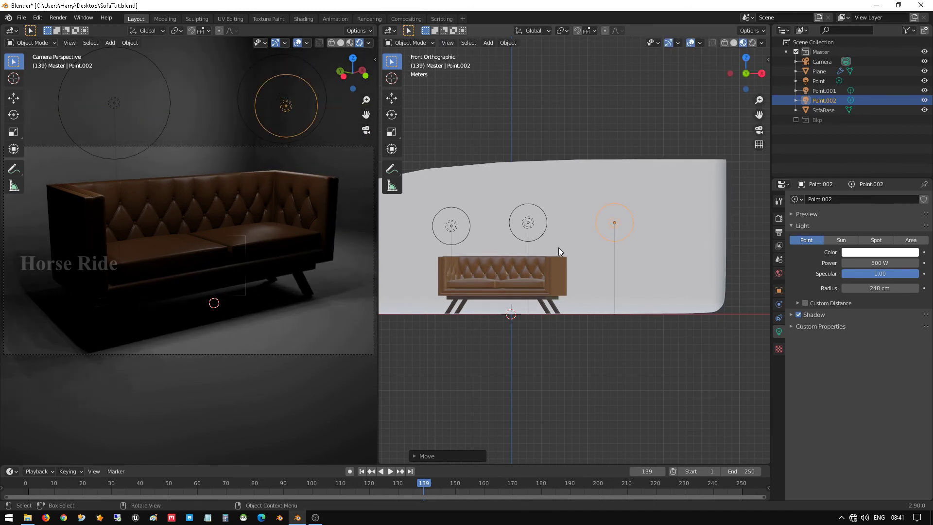
- Duplicate the two lights above the sofa together, offsetting the copies about 528 cm along negative Y
left_click(511, 226)
left_click(451, 226, "shift")
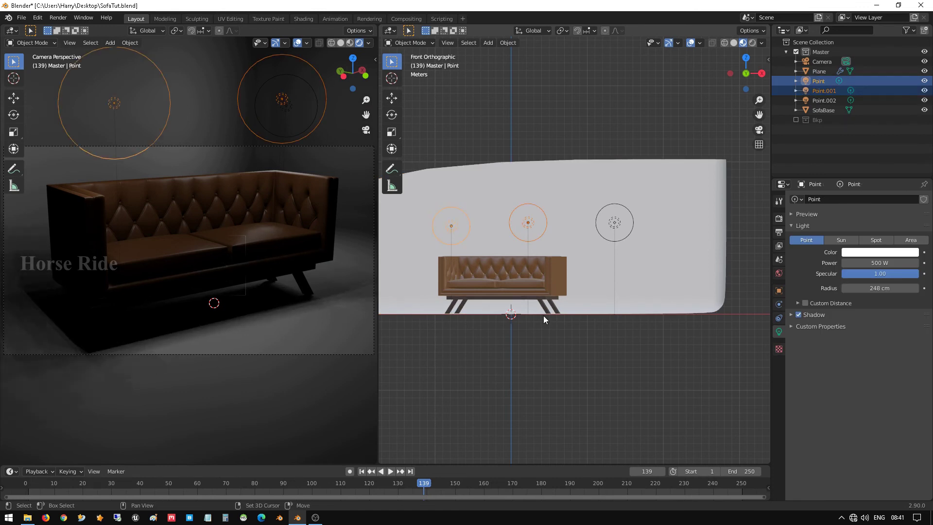
key("shift+d")
key("y")
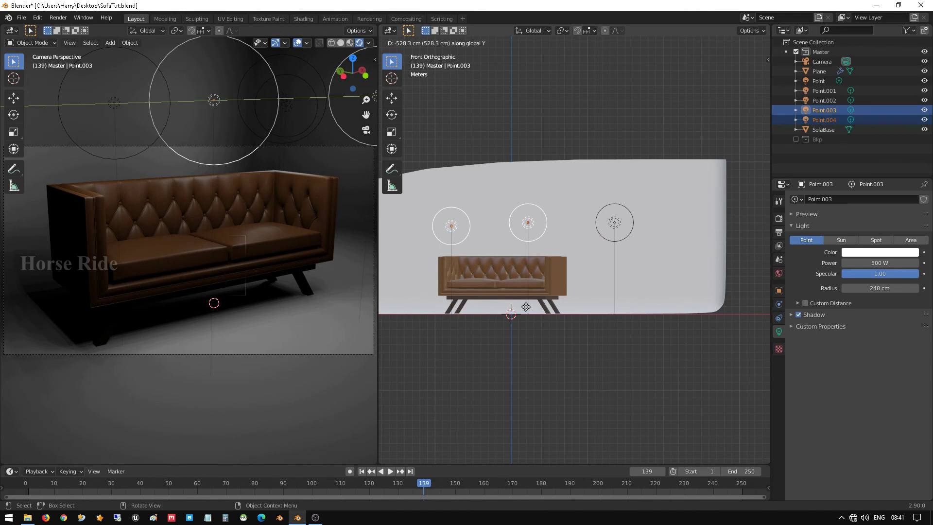
left_click(526, 307)
- Duplicate the front light pair about 900 cm along negative X, and place another copy of that pair farther back along Y
key("shift+d")
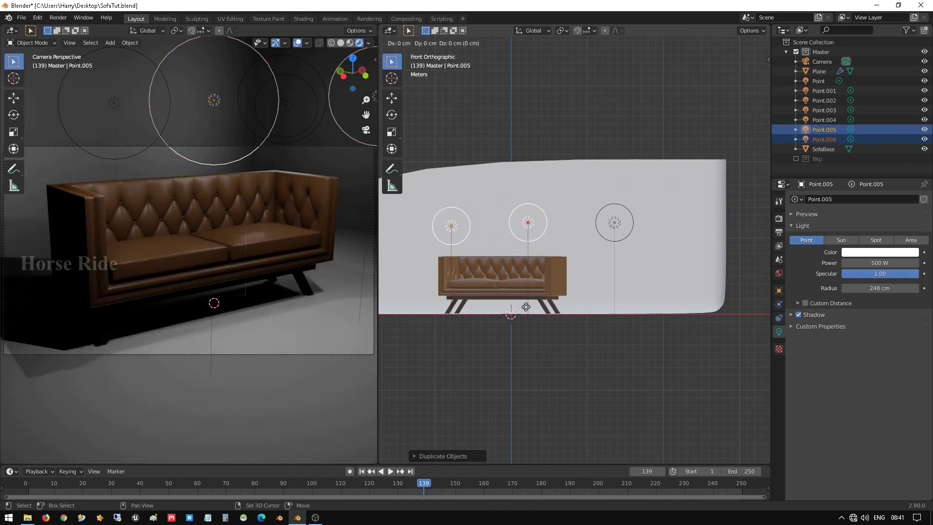
key("x")
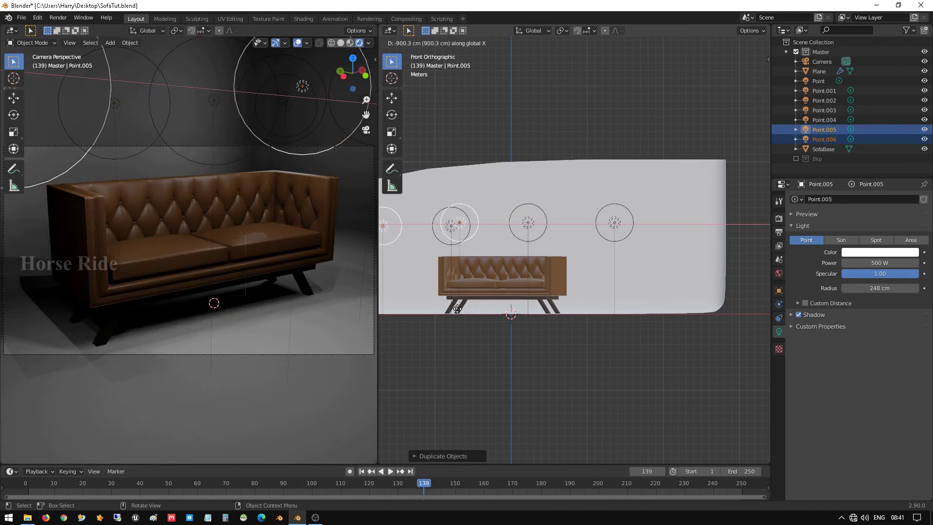
left_click(456, 308)
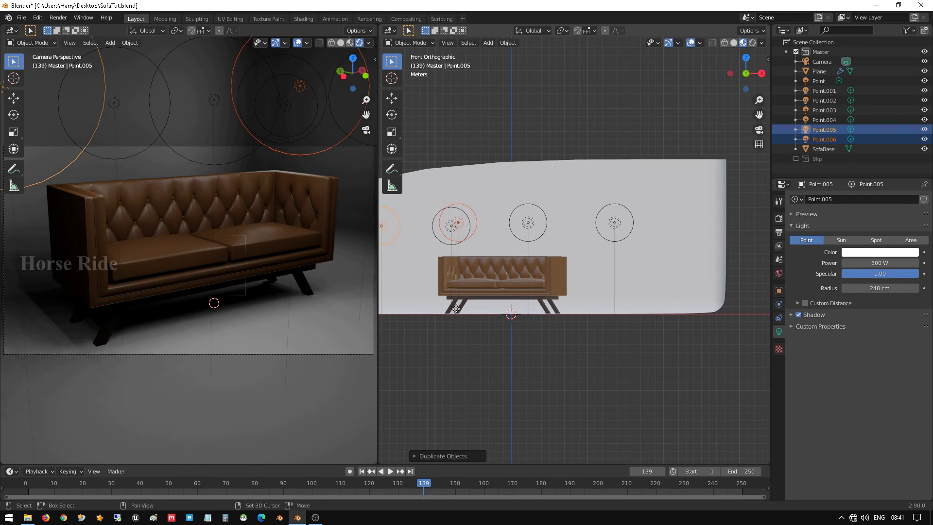
key("shift+d")
key("y")
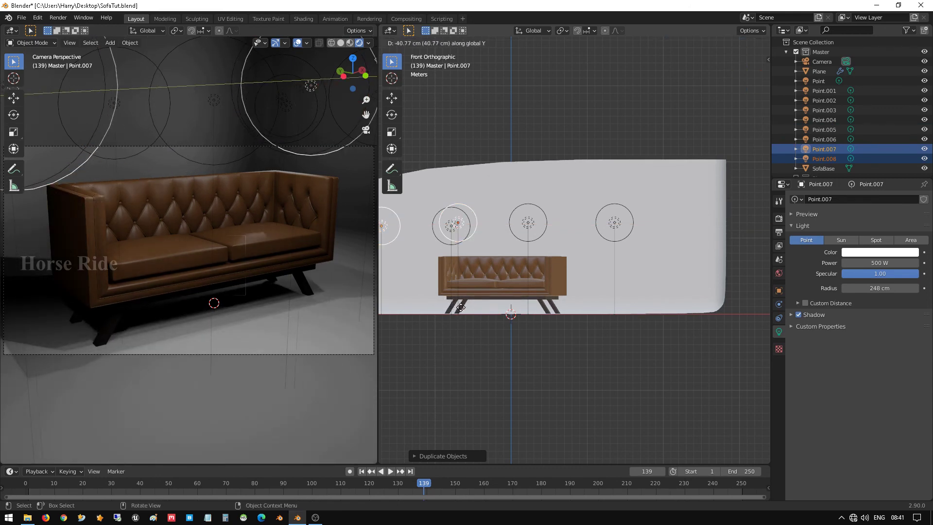
left_click(494, 324)
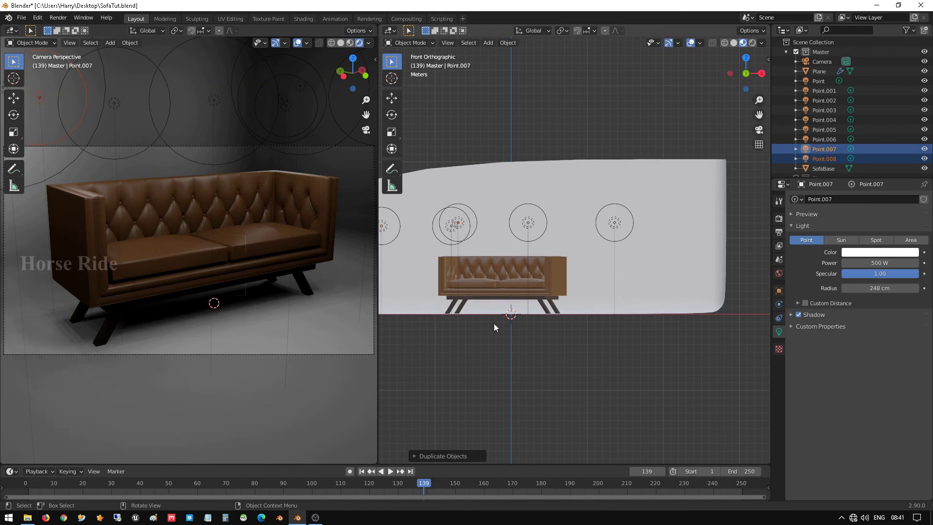
- Duplicate the rear light pair along positive X to above and beyond the sofa, and check the lighting through the camera
key("shift+d")
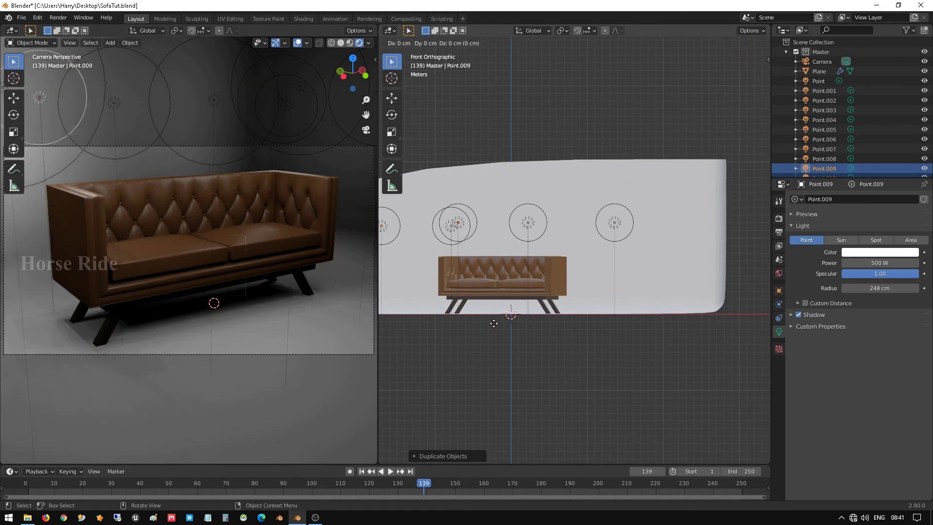
key("x")
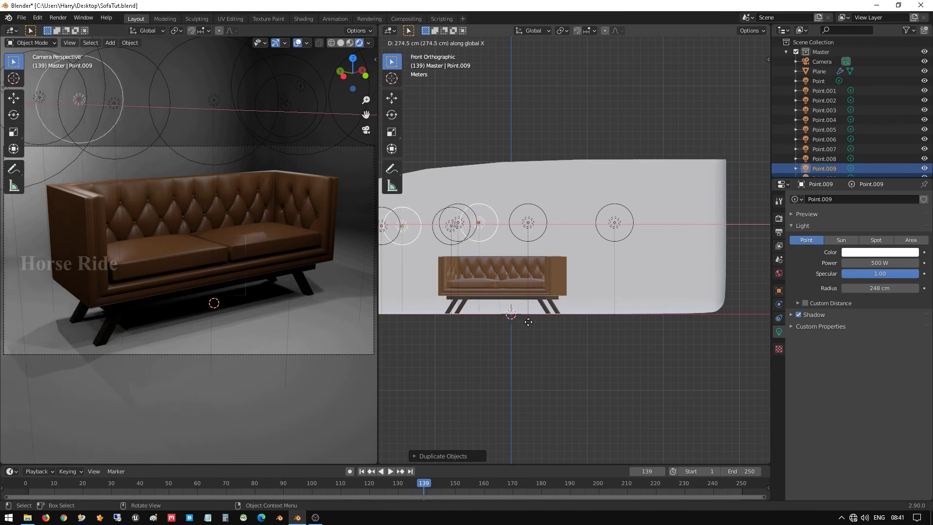
left_click(637, 311)
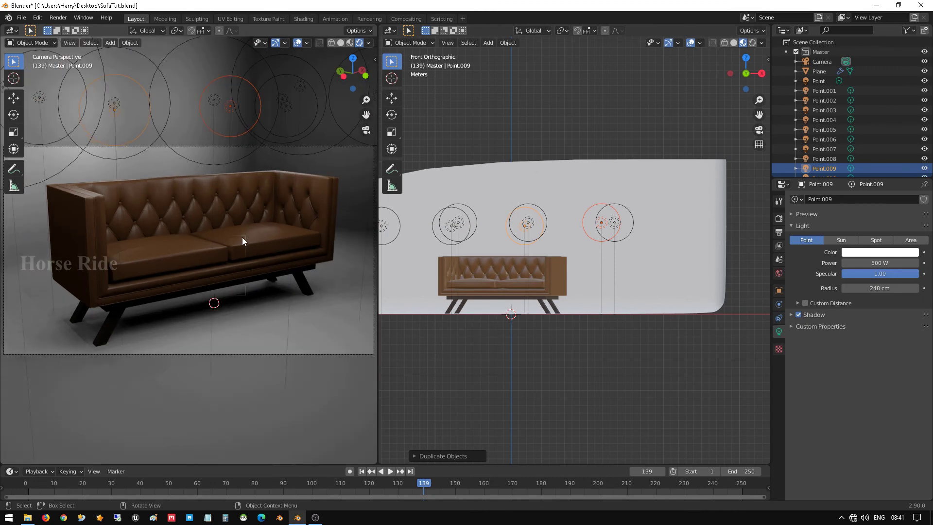
middle_click_drag(246, 236, 253, 232)
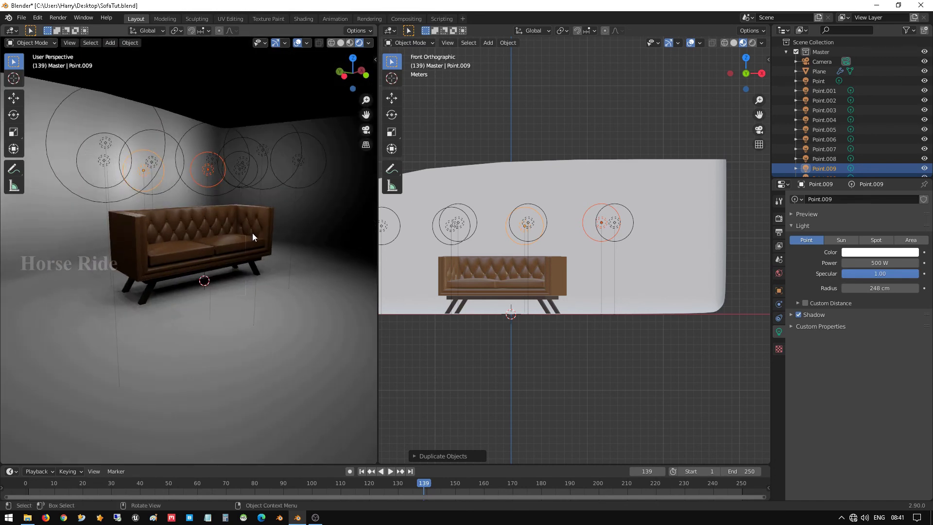
key("KP_0")
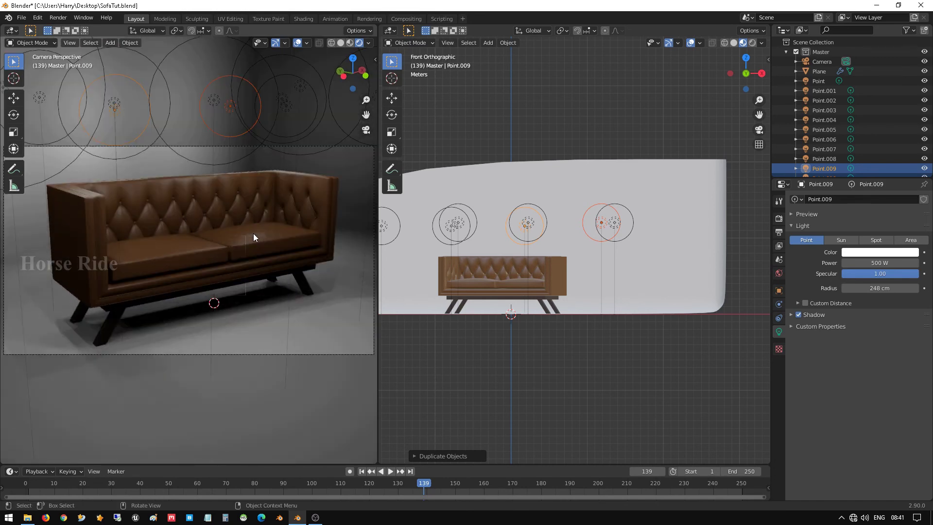
- Set the Eevee sampling to 45 viewport samples and 200 render samples
left_click(778, 218)
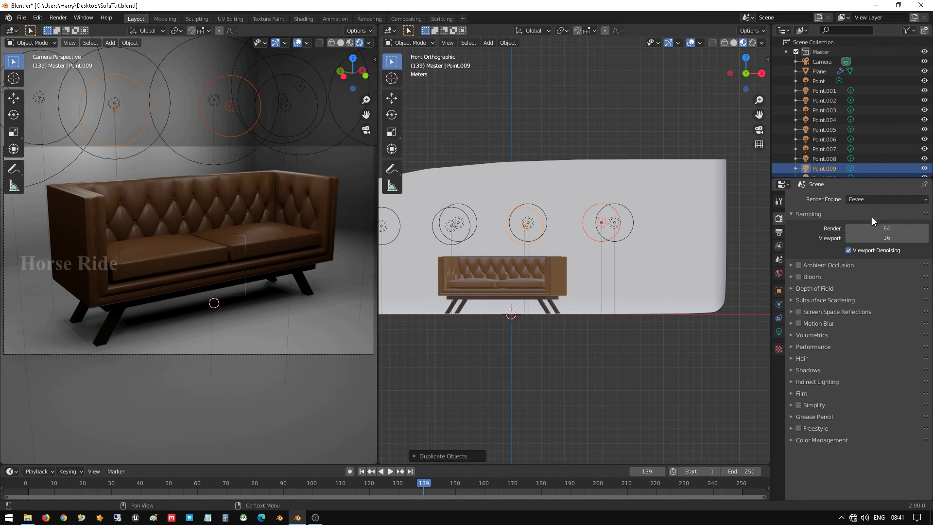
left_click(897, 240)
type("32")
key("BackSpace")
key("BackSpace")
type("45")
key("Return")
left_click(894, 230)
type("200")
key("Return")
- Change the render engine to Cycles and open its viewport sample count for editing
left_click(883, 198)
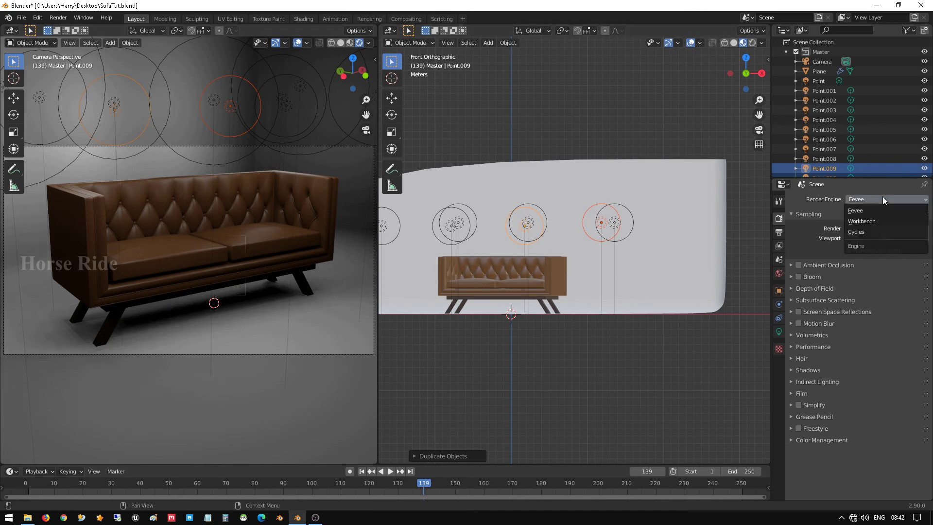
left_click(871, 232)
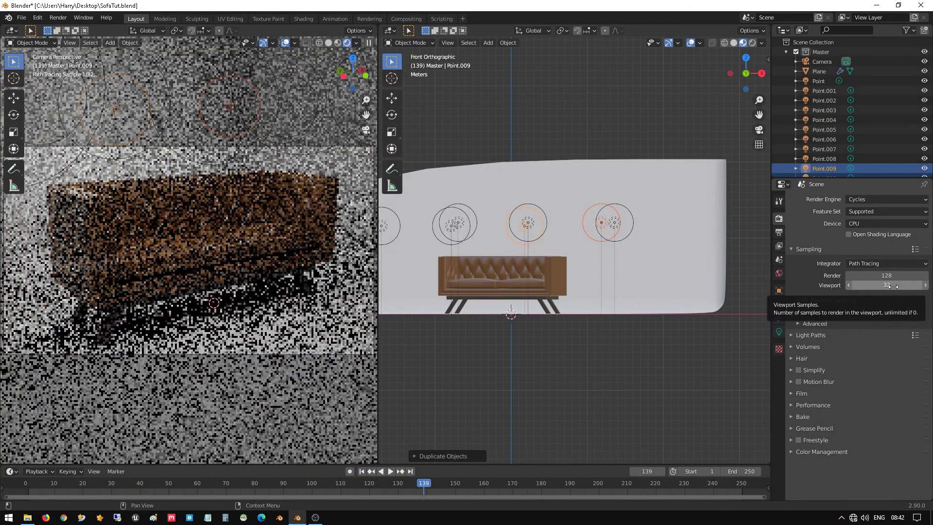
left_click(893, 286)
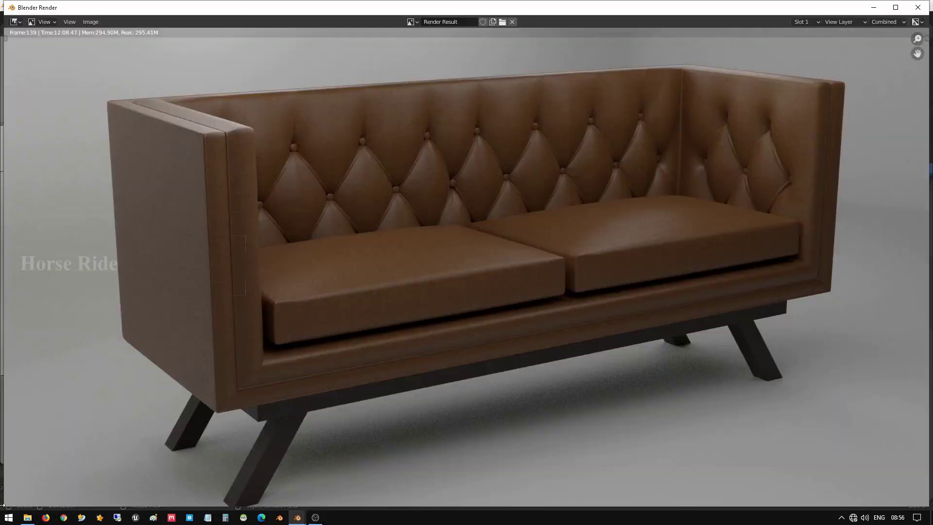
- Maximize the finished render and examine the leather cushions, button tufting, armrest seams and backdrop up close
left_click(896, 7)
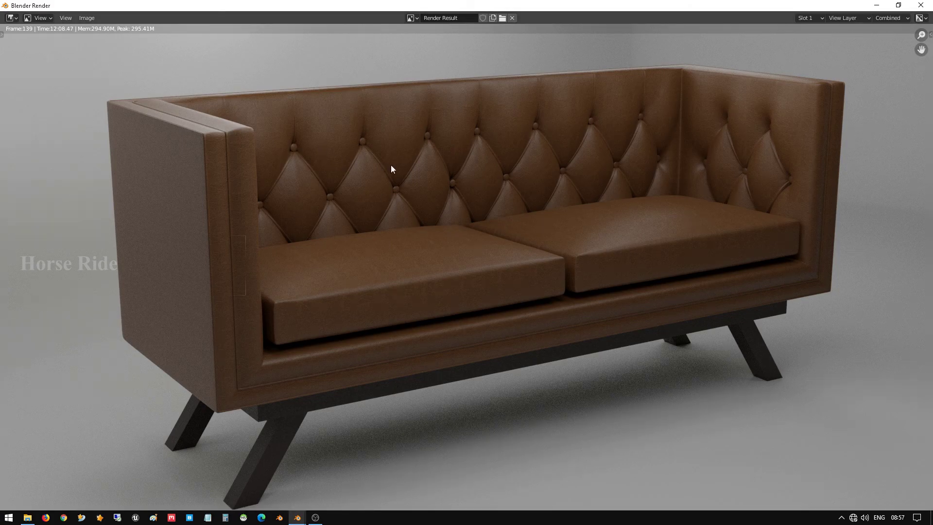
scroll(389, 171, "down", 3)
scroll(389, 170, "up", 8)
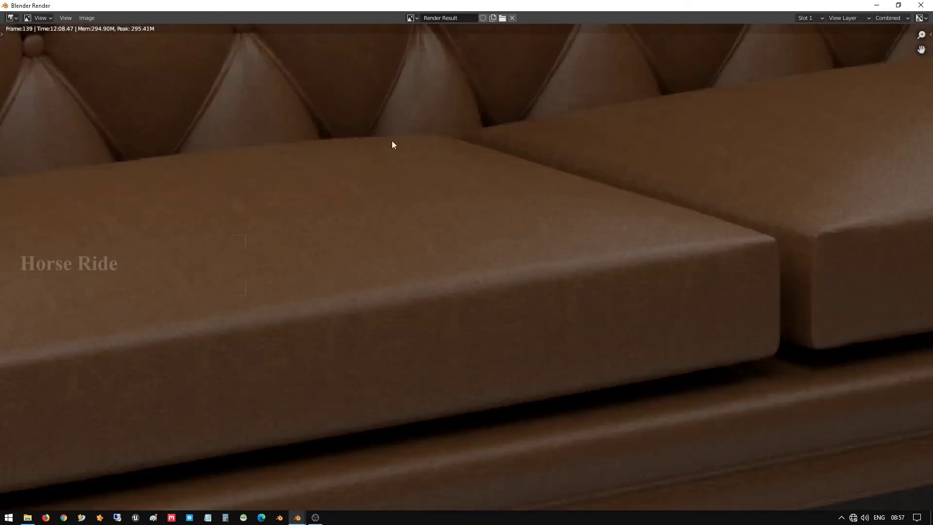
middle_click_drag(406, 152, 550, 373)
scroll(312, 116, "up", 2)
middle_click_drag(327, 124, 619, 383)
middle_click_drag(398, 127, 443, 278)
scroll(375, 262, "down", 6)
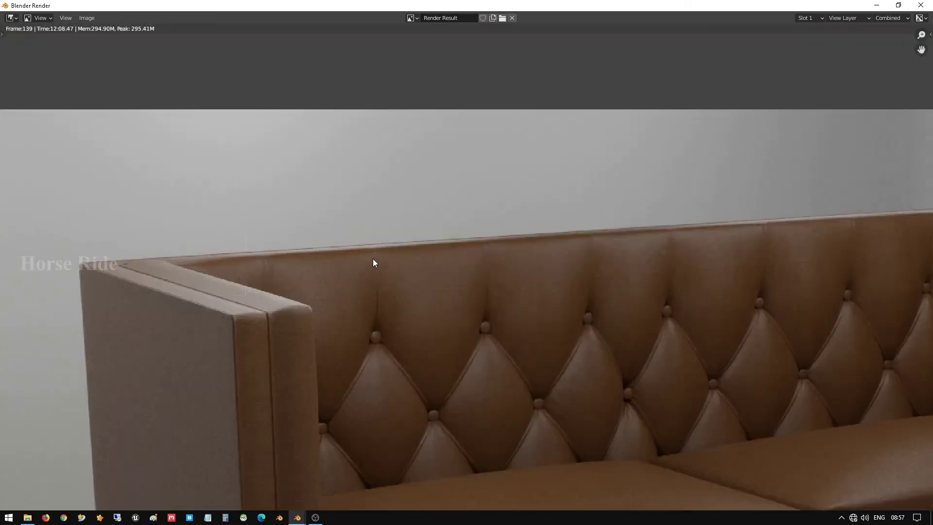
middle_click_drag(519, 330, 321, 193)
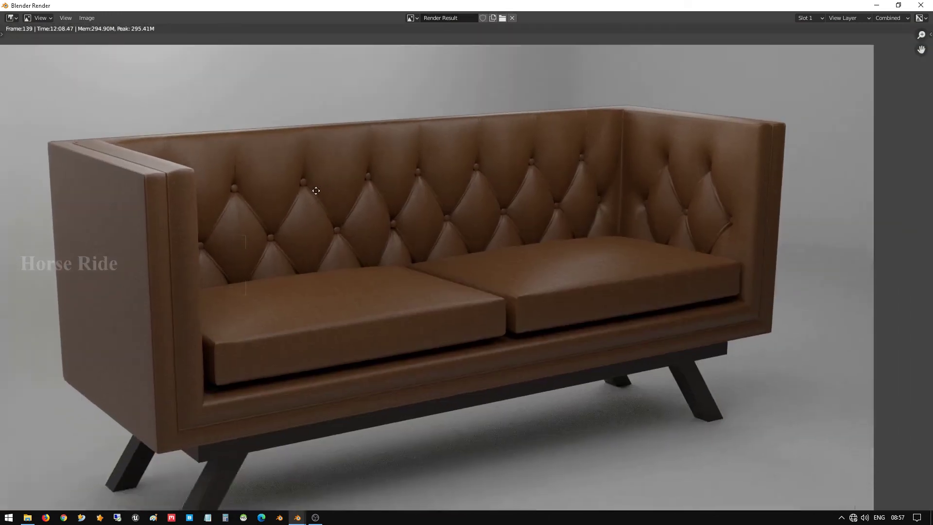
- Start saving the render as a new image in the desktop's Files folder and name it Render
scroll(384, 225, "down", 1)
middle_click_drag(339, 235, 388, 218)
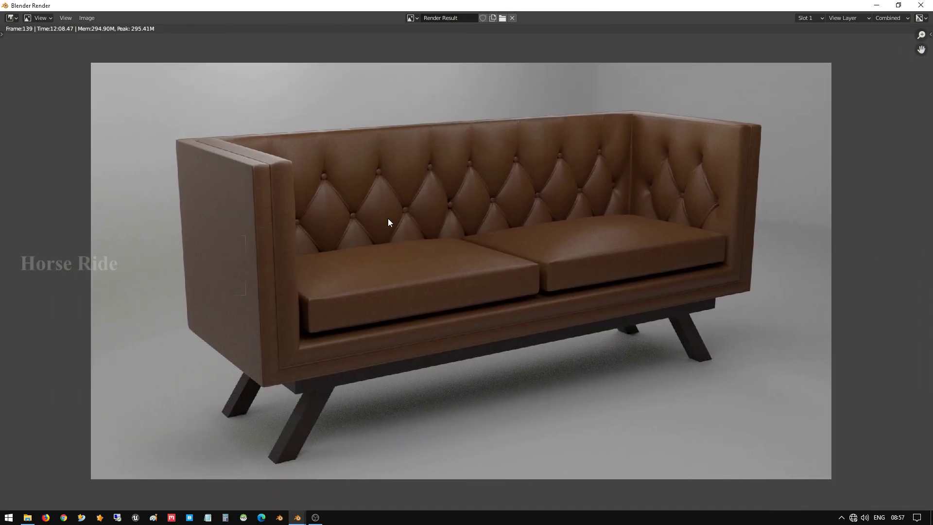
left_click(84, 21)
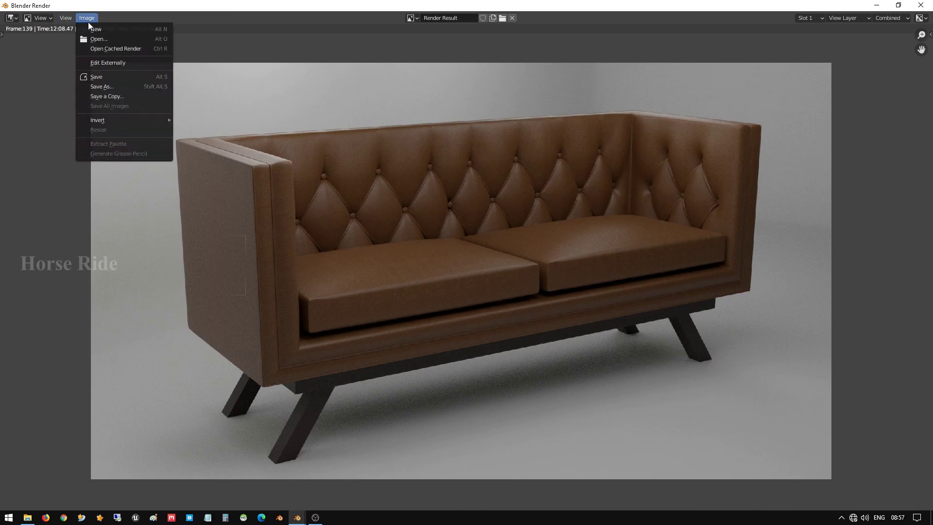
left_click(114, 86)
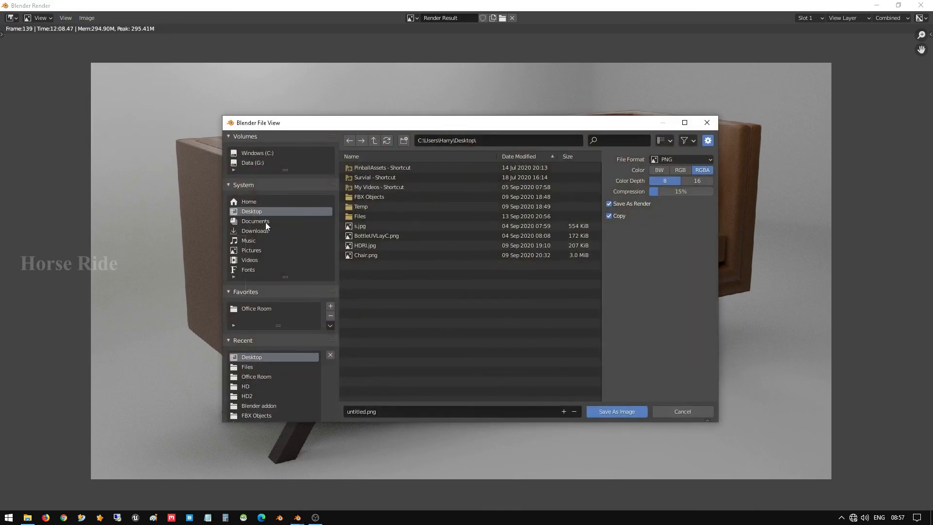
double_click(368, 216)
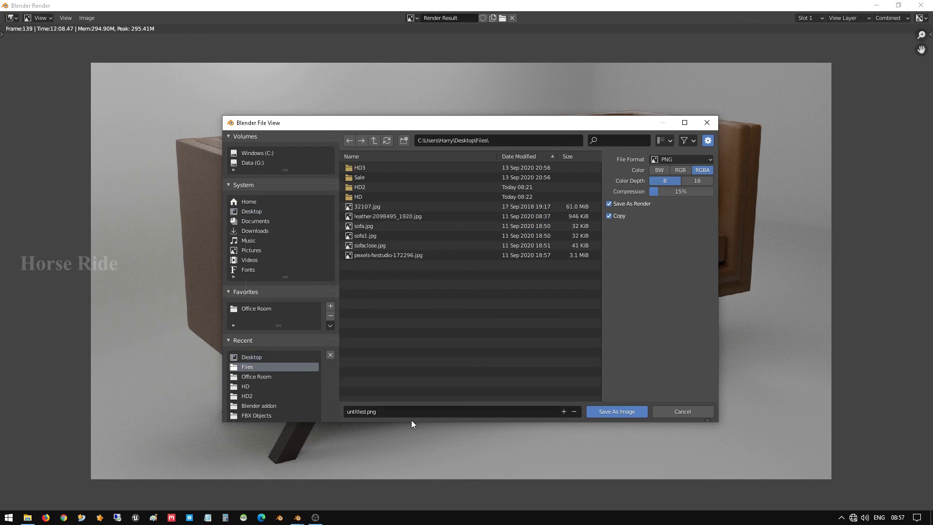
left_click(395, 408)
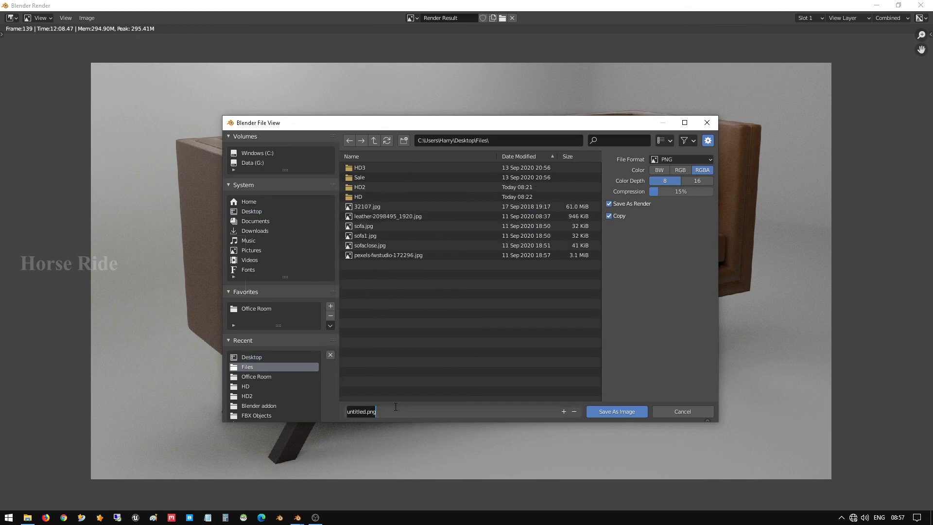
type("Render")
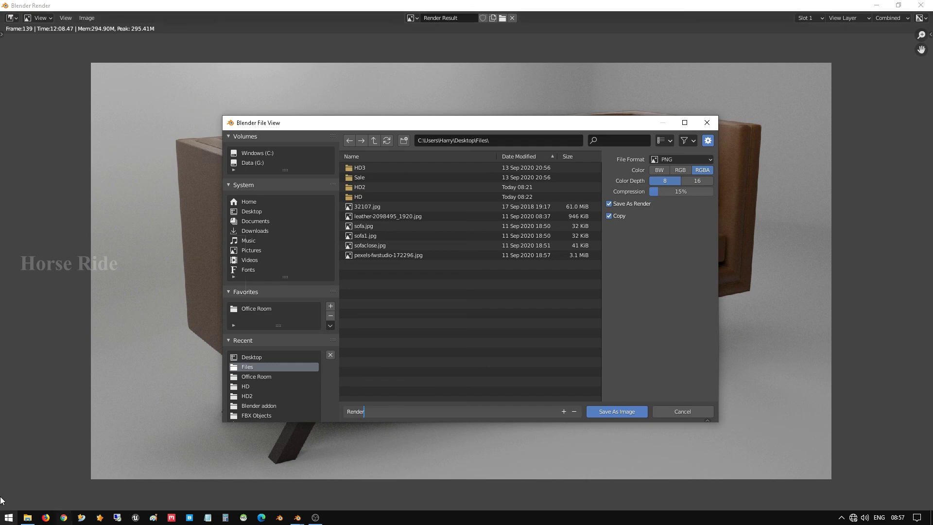
- Set the PNG compression to 0% and the color depth to 16, and save the image
left_click(657, 192)
left_click_drag(657, 192, 648, 190)
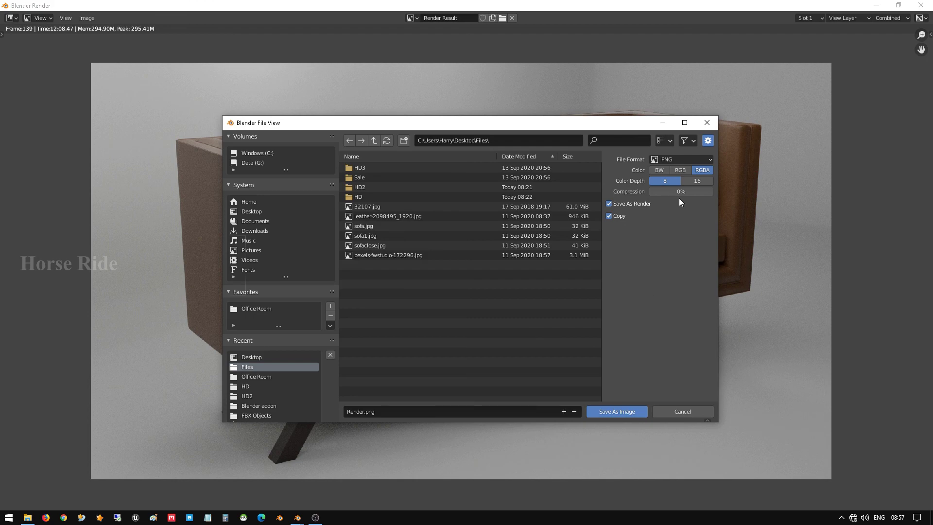
left_click(689, 181)
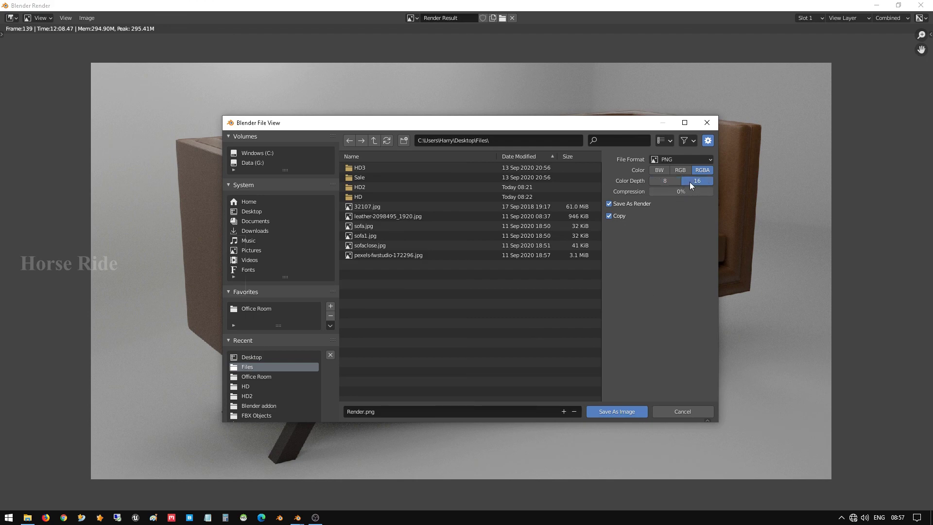
left_click(622, 411)
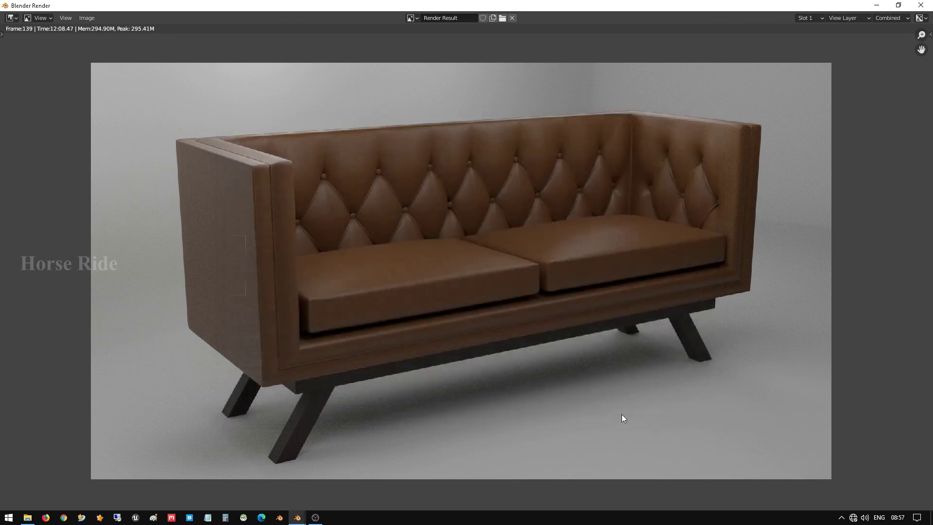